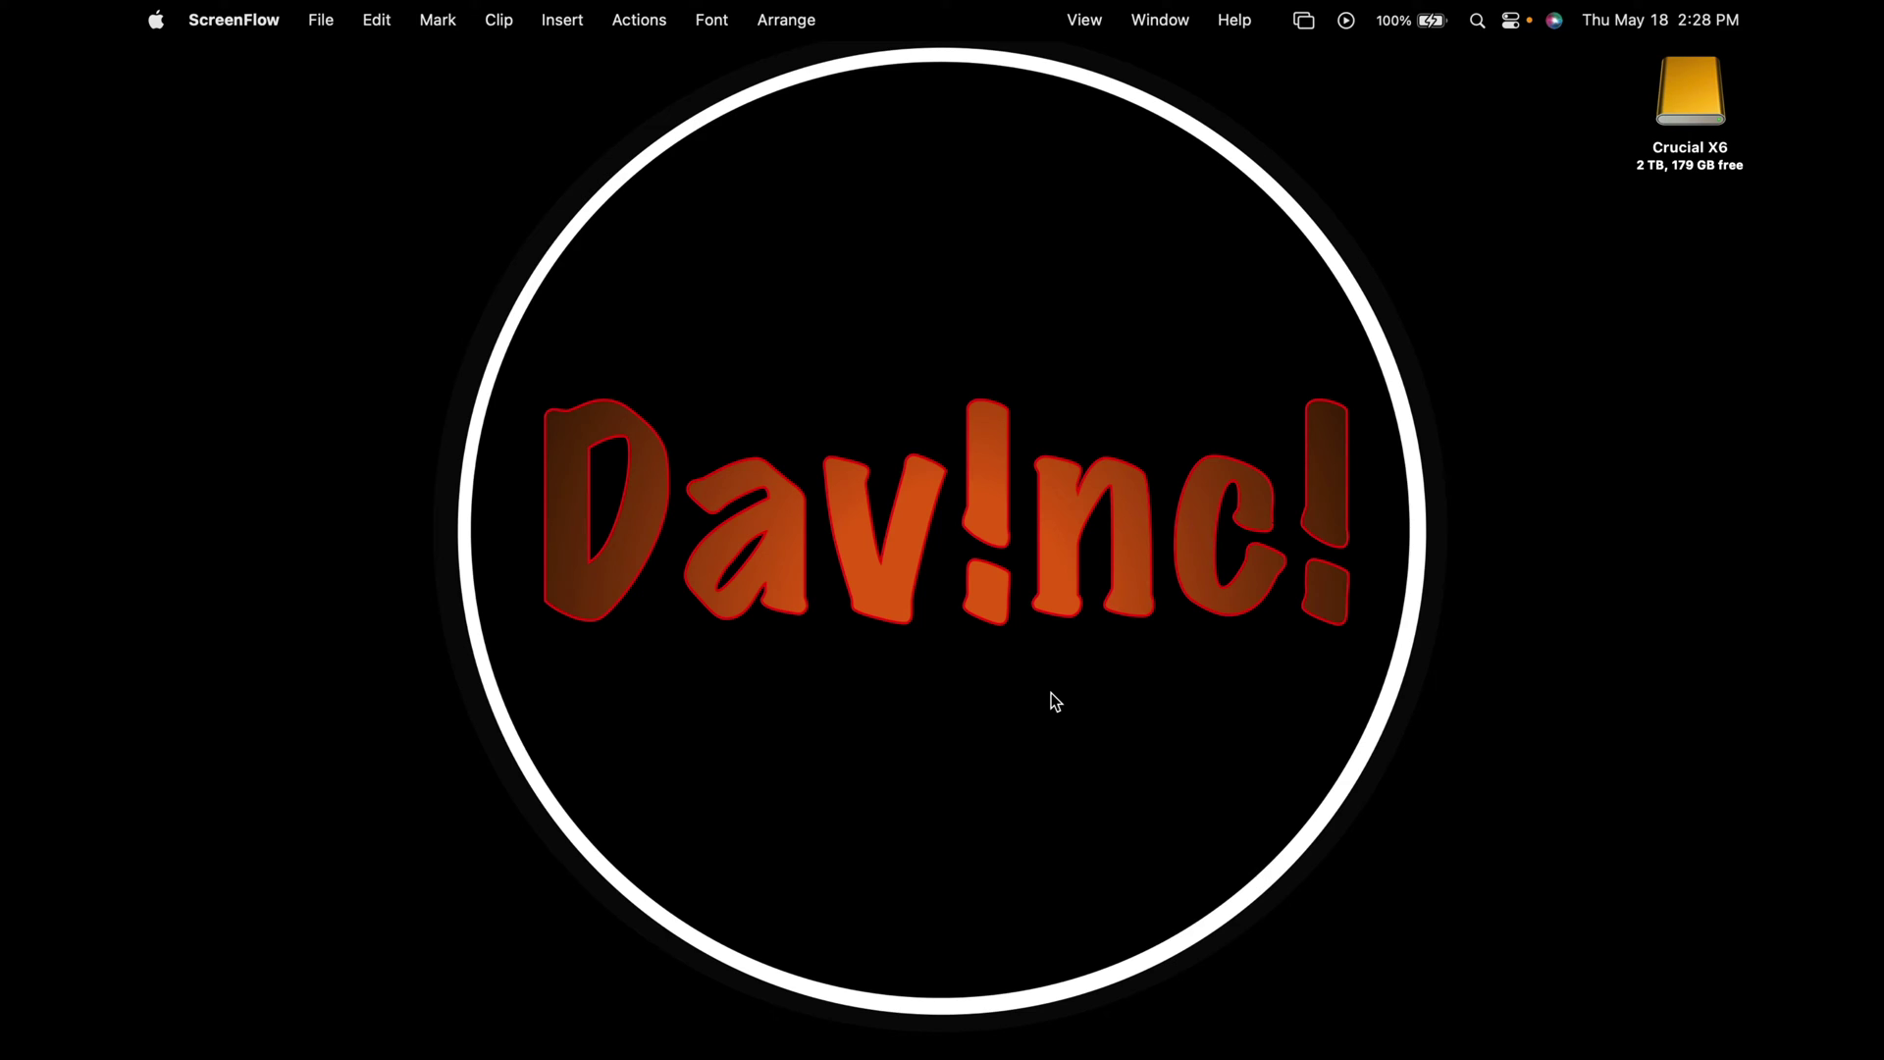
Switch to FL Studio, find MPC in the plugin database and load its VST version onto the Sampler channel.
mouse_move(648, 1053)
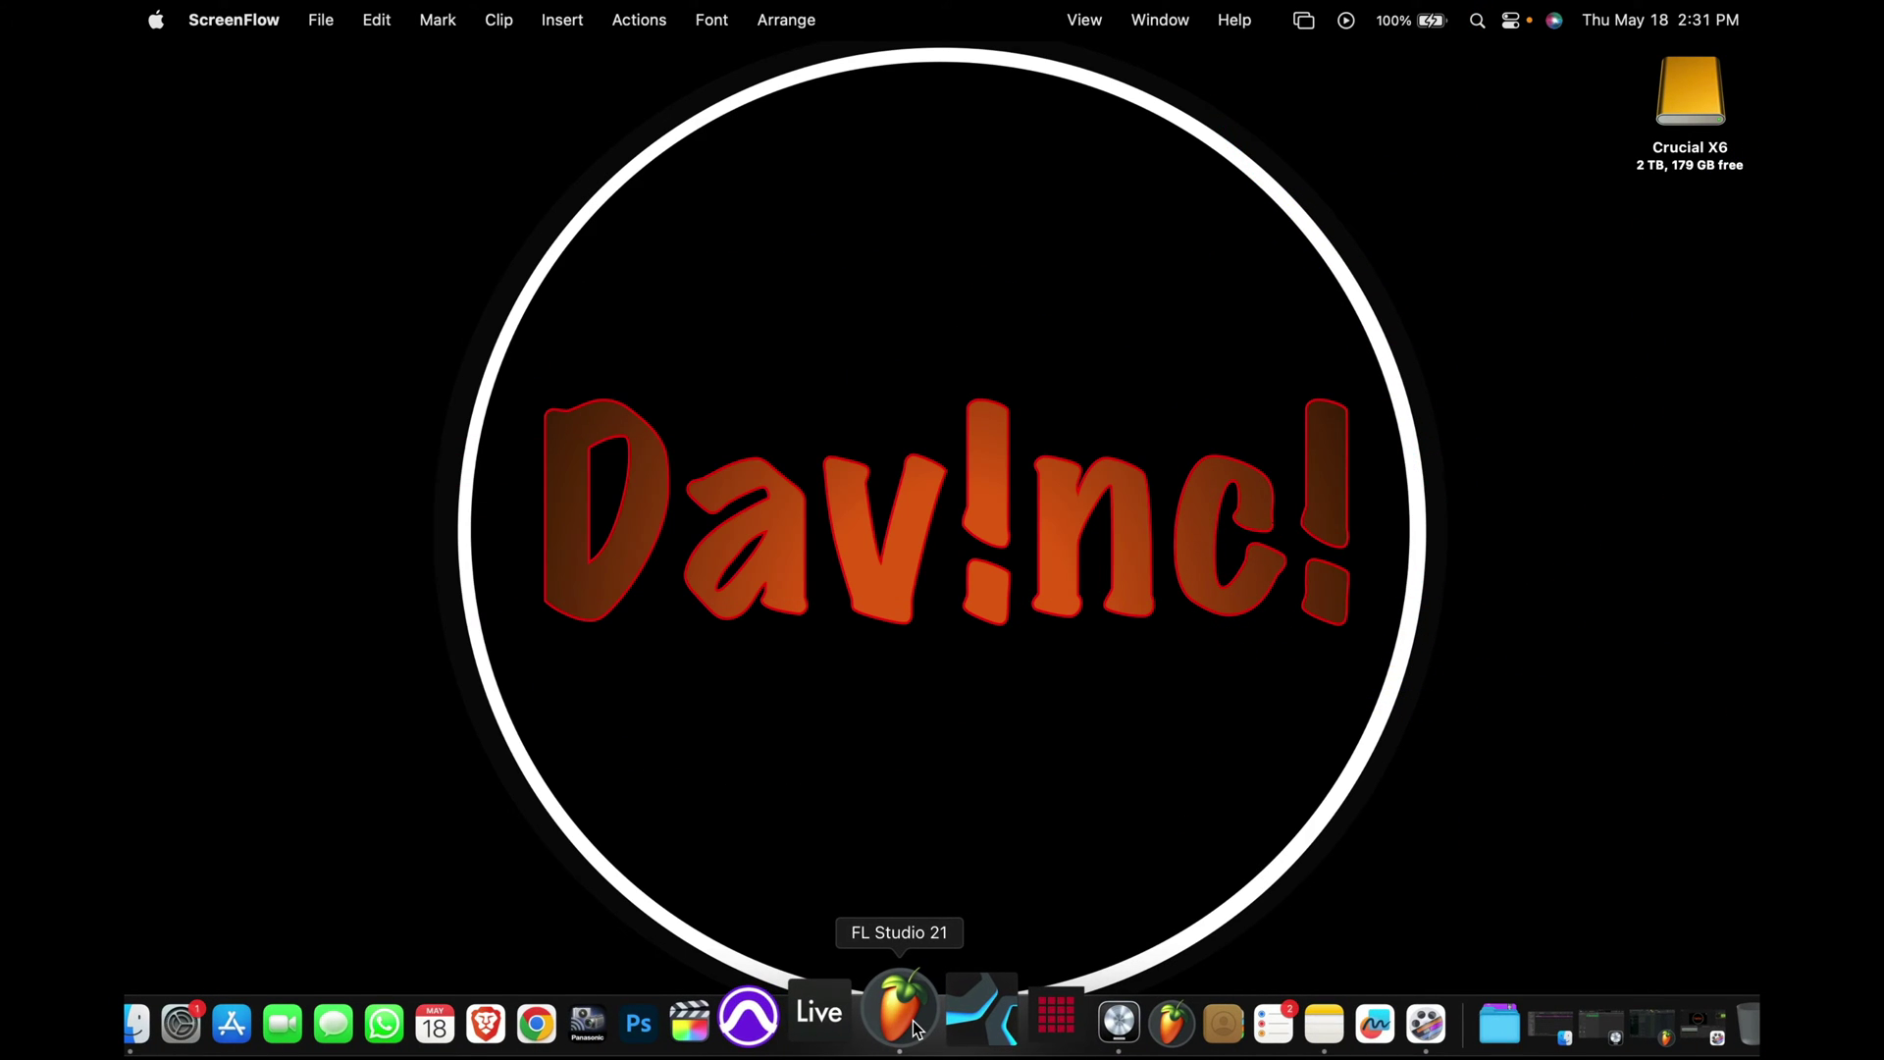
left_click(1577, 1025)
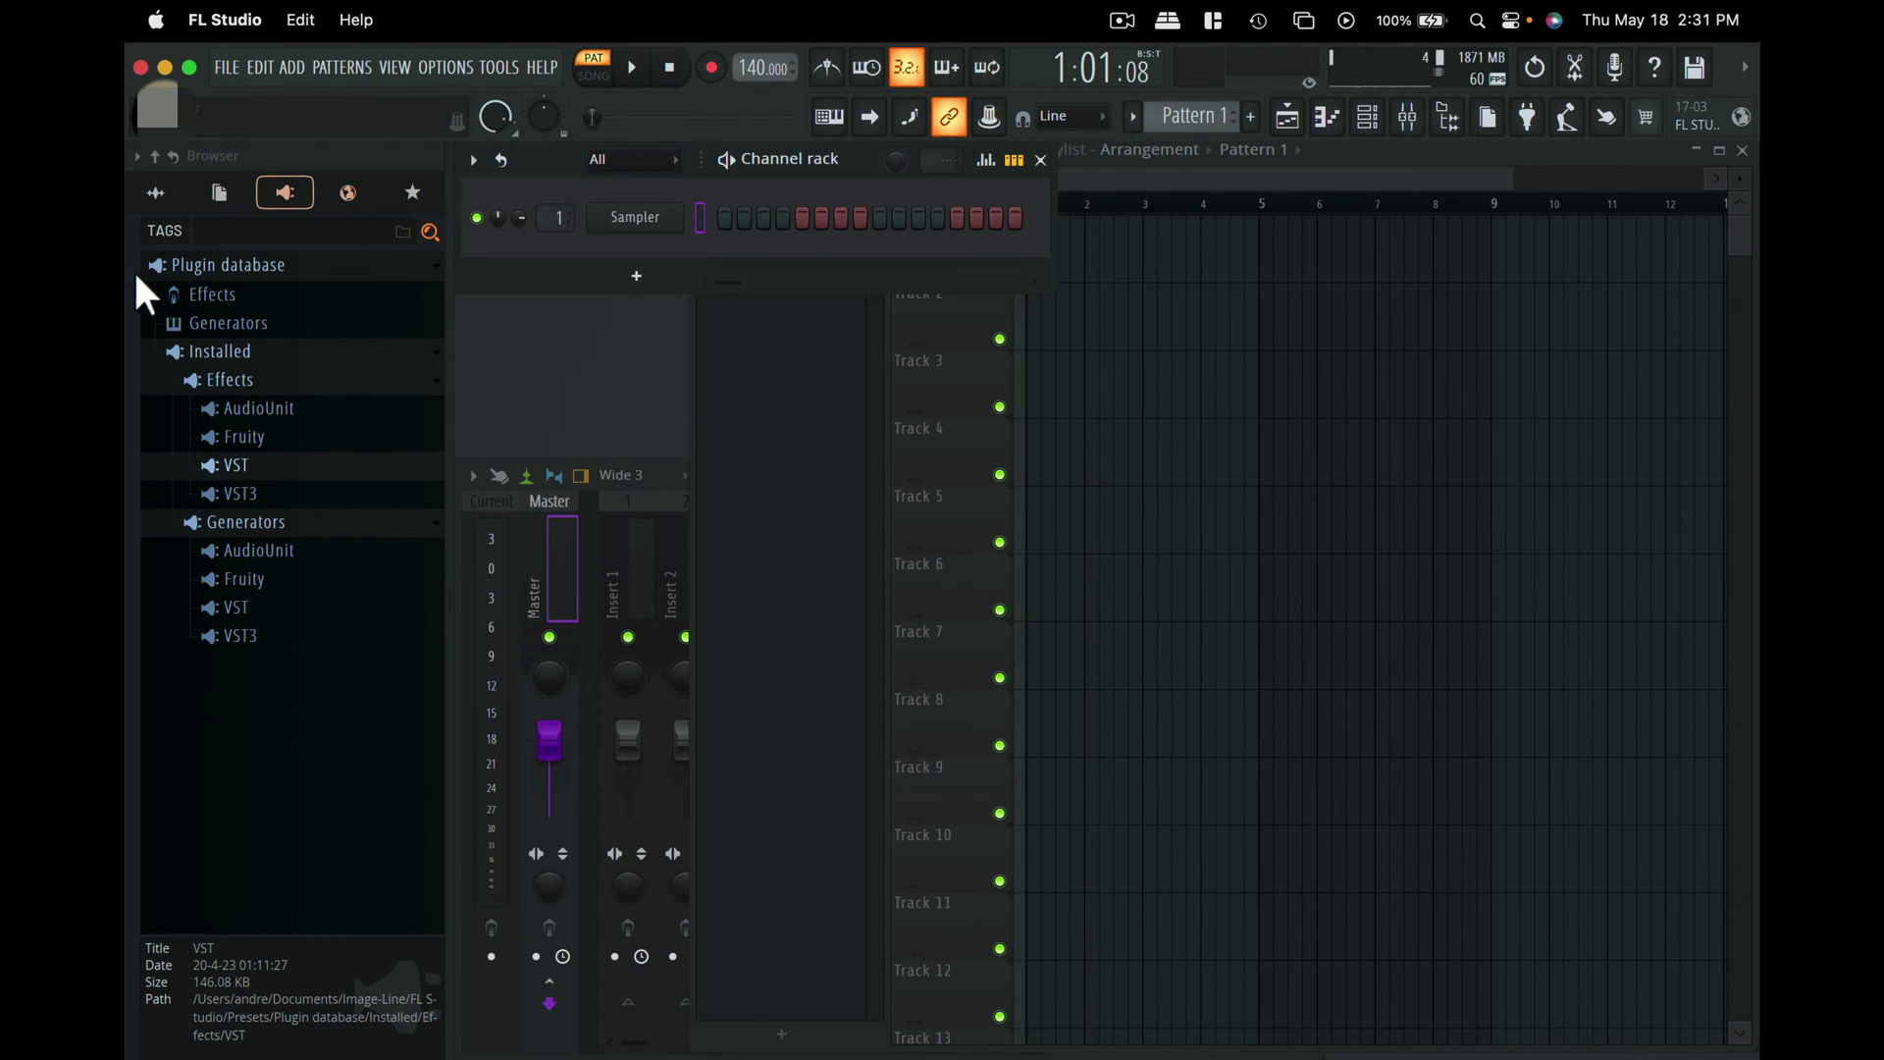
left_click(305, 233)
type("MPC")
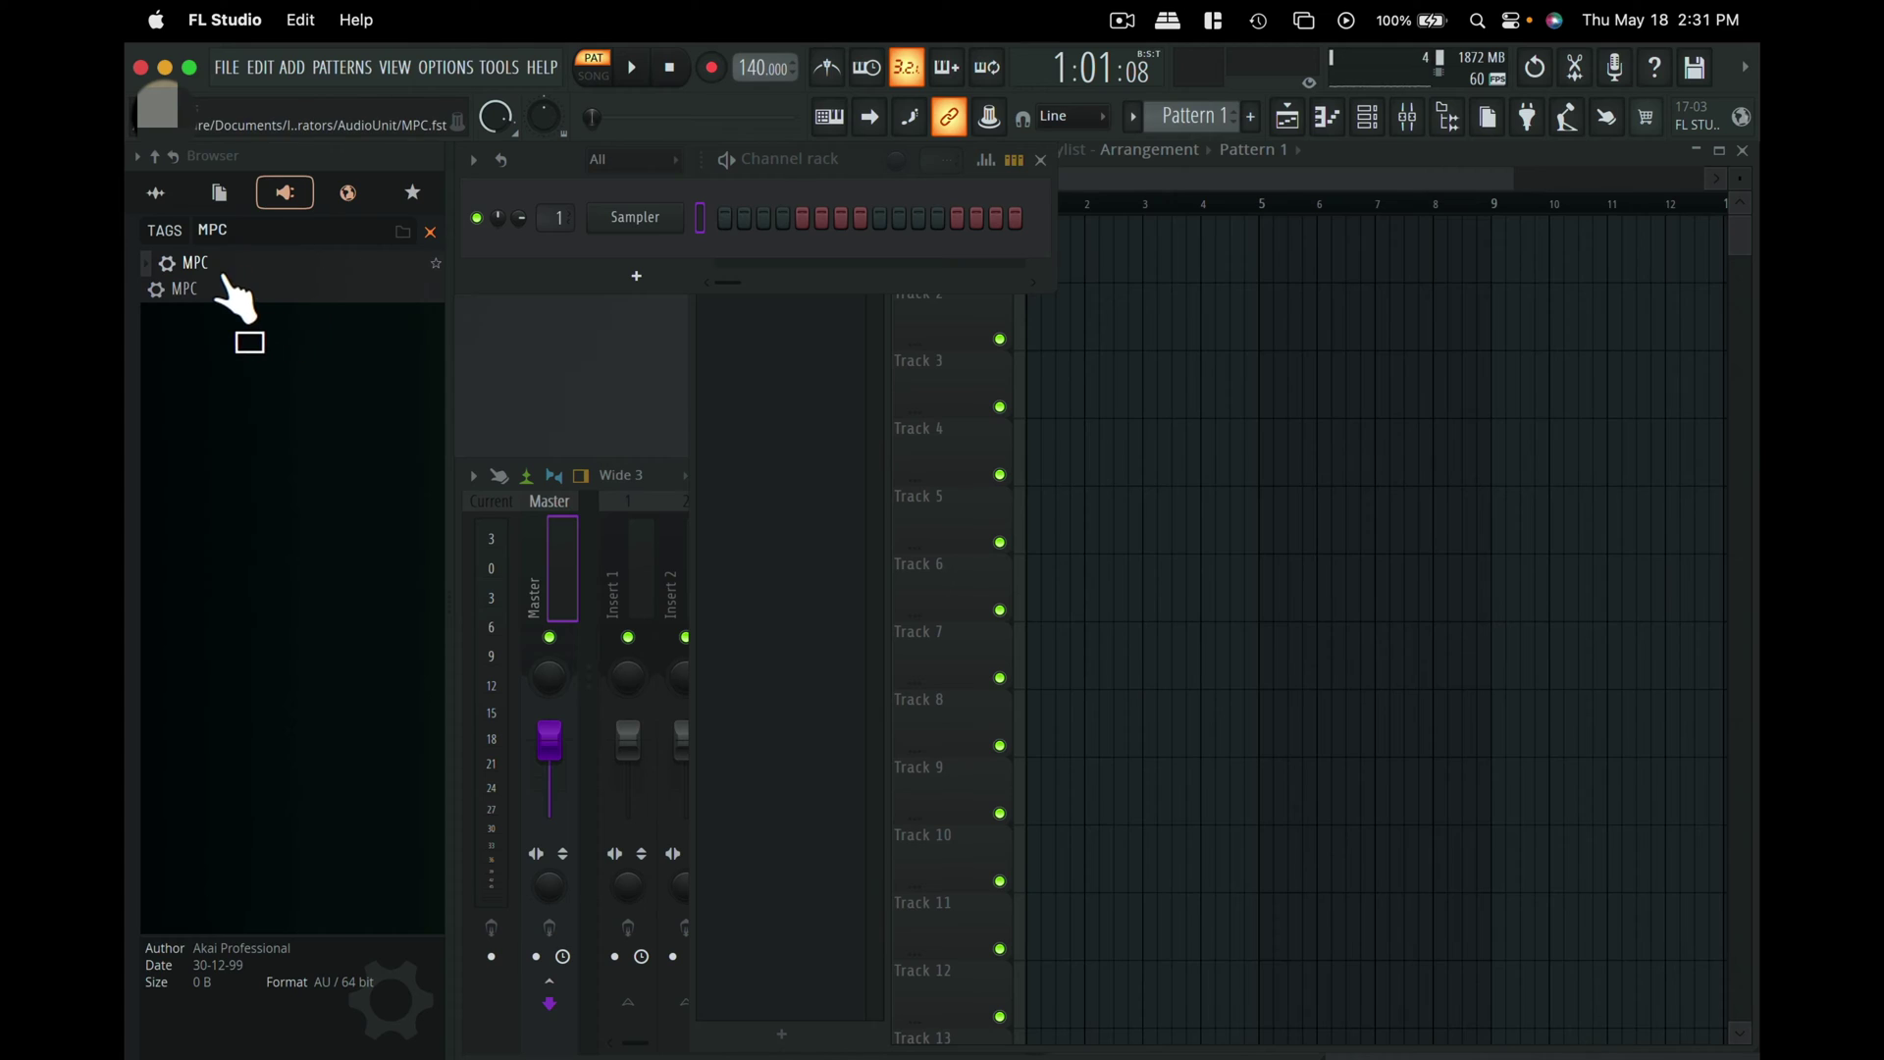
left_click(221, 289)
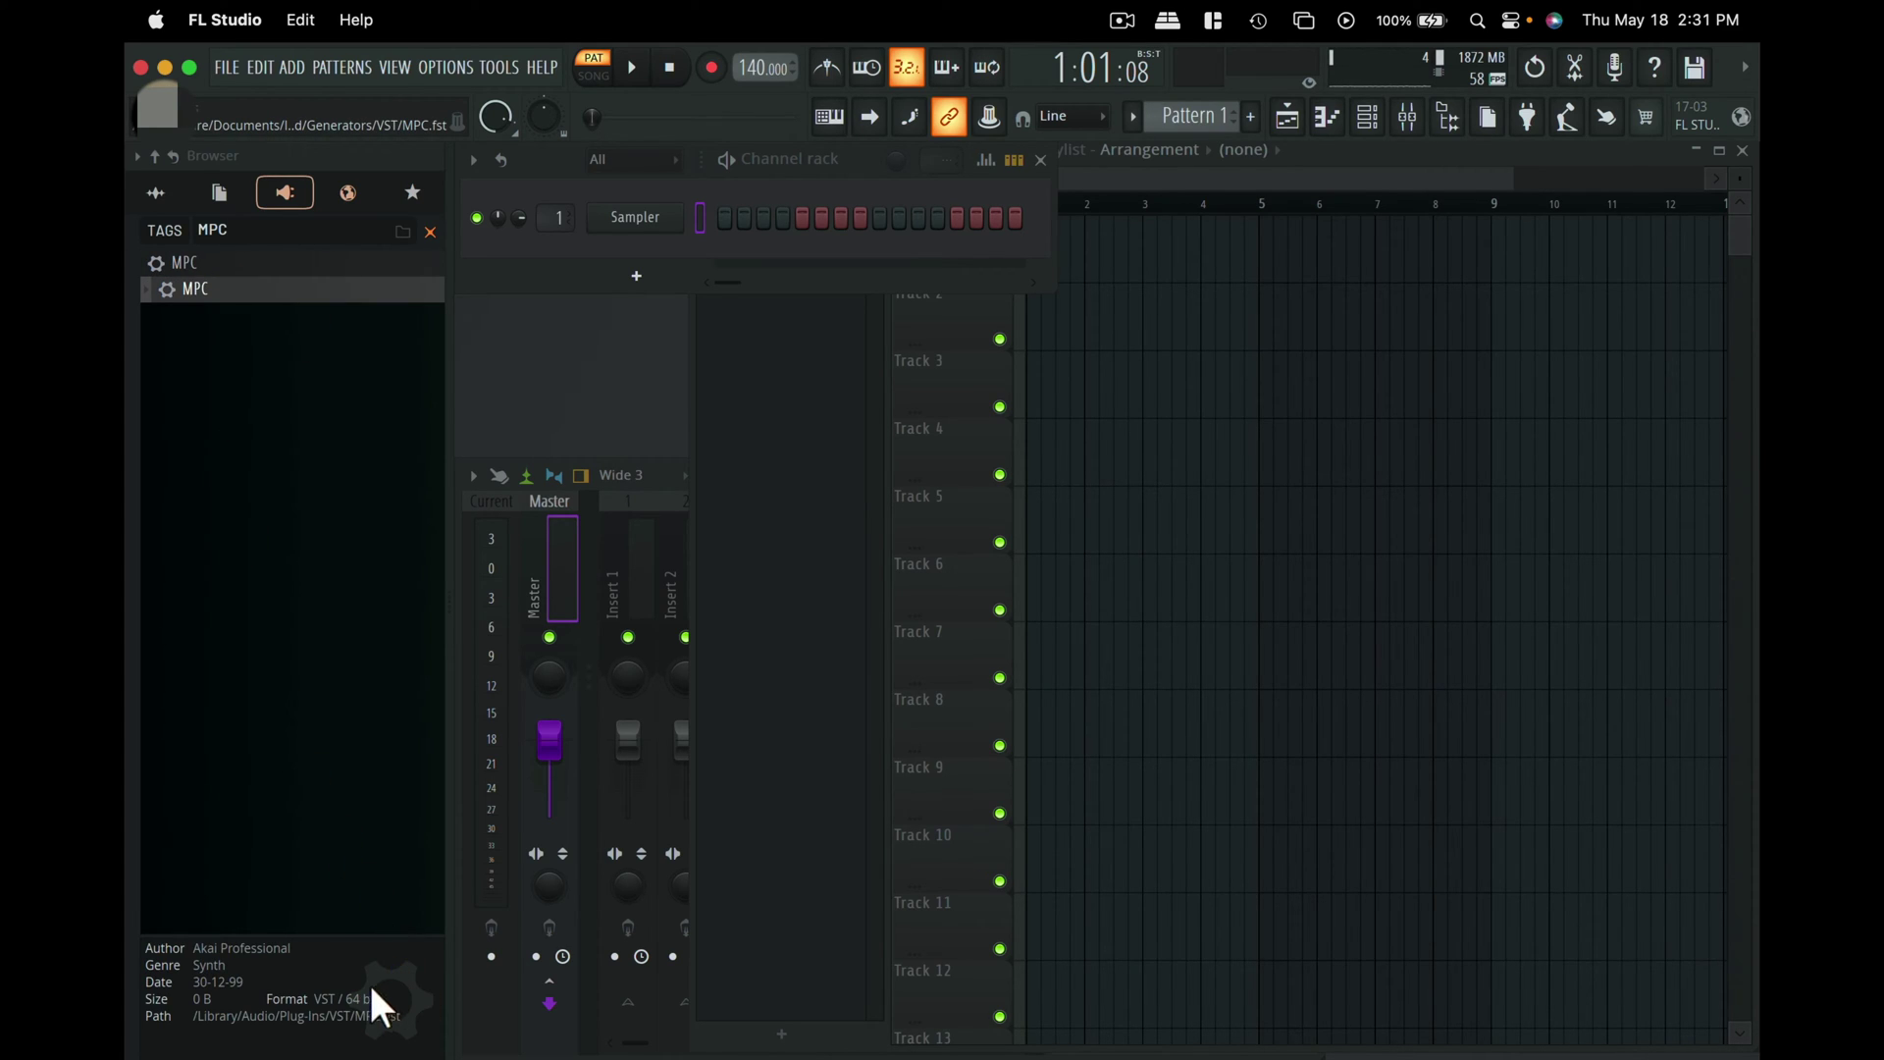
left_click_drag(201, 290, 650, 220)
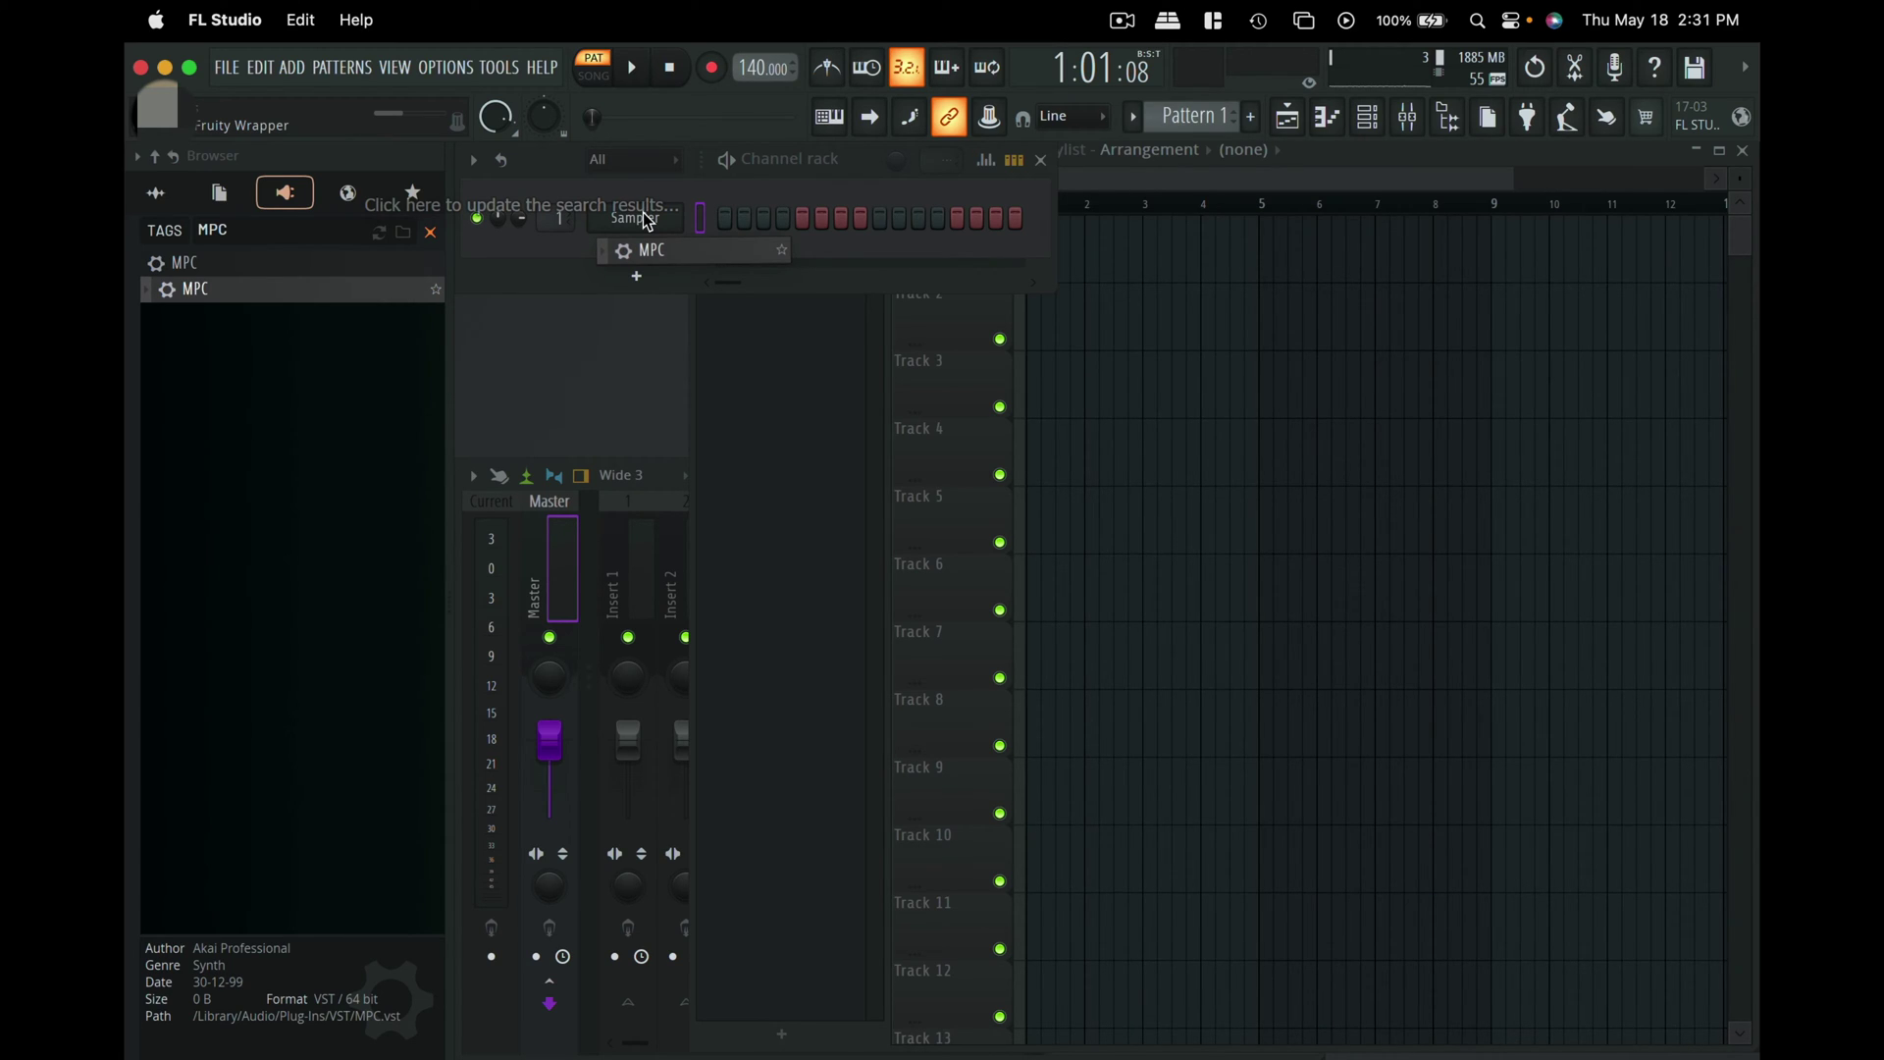
left_click_drag(647, 221, 645, 215)
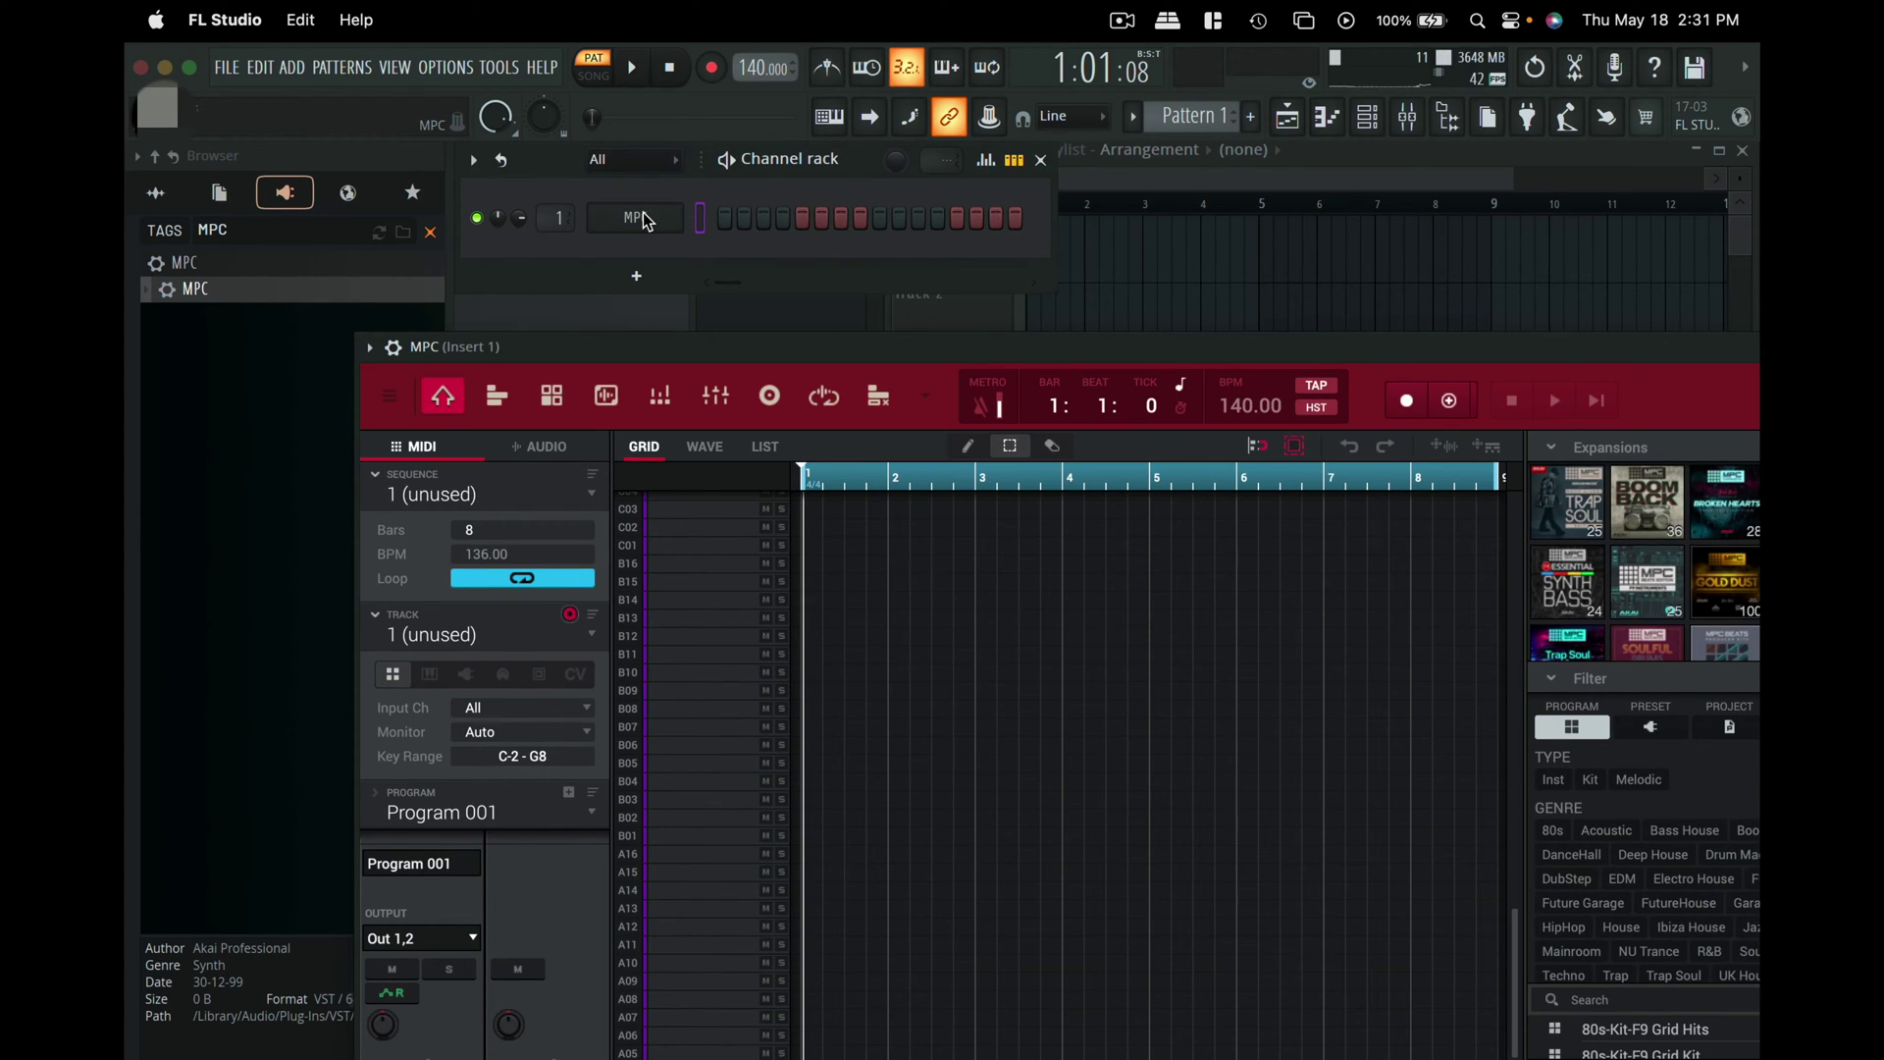
Filter the MPC program browser to the BoomBap genre, load BoomBap-Kit-Raw Answers 95 and assign it to the track.
left_click_drag(1354, 345, 1128, 59)
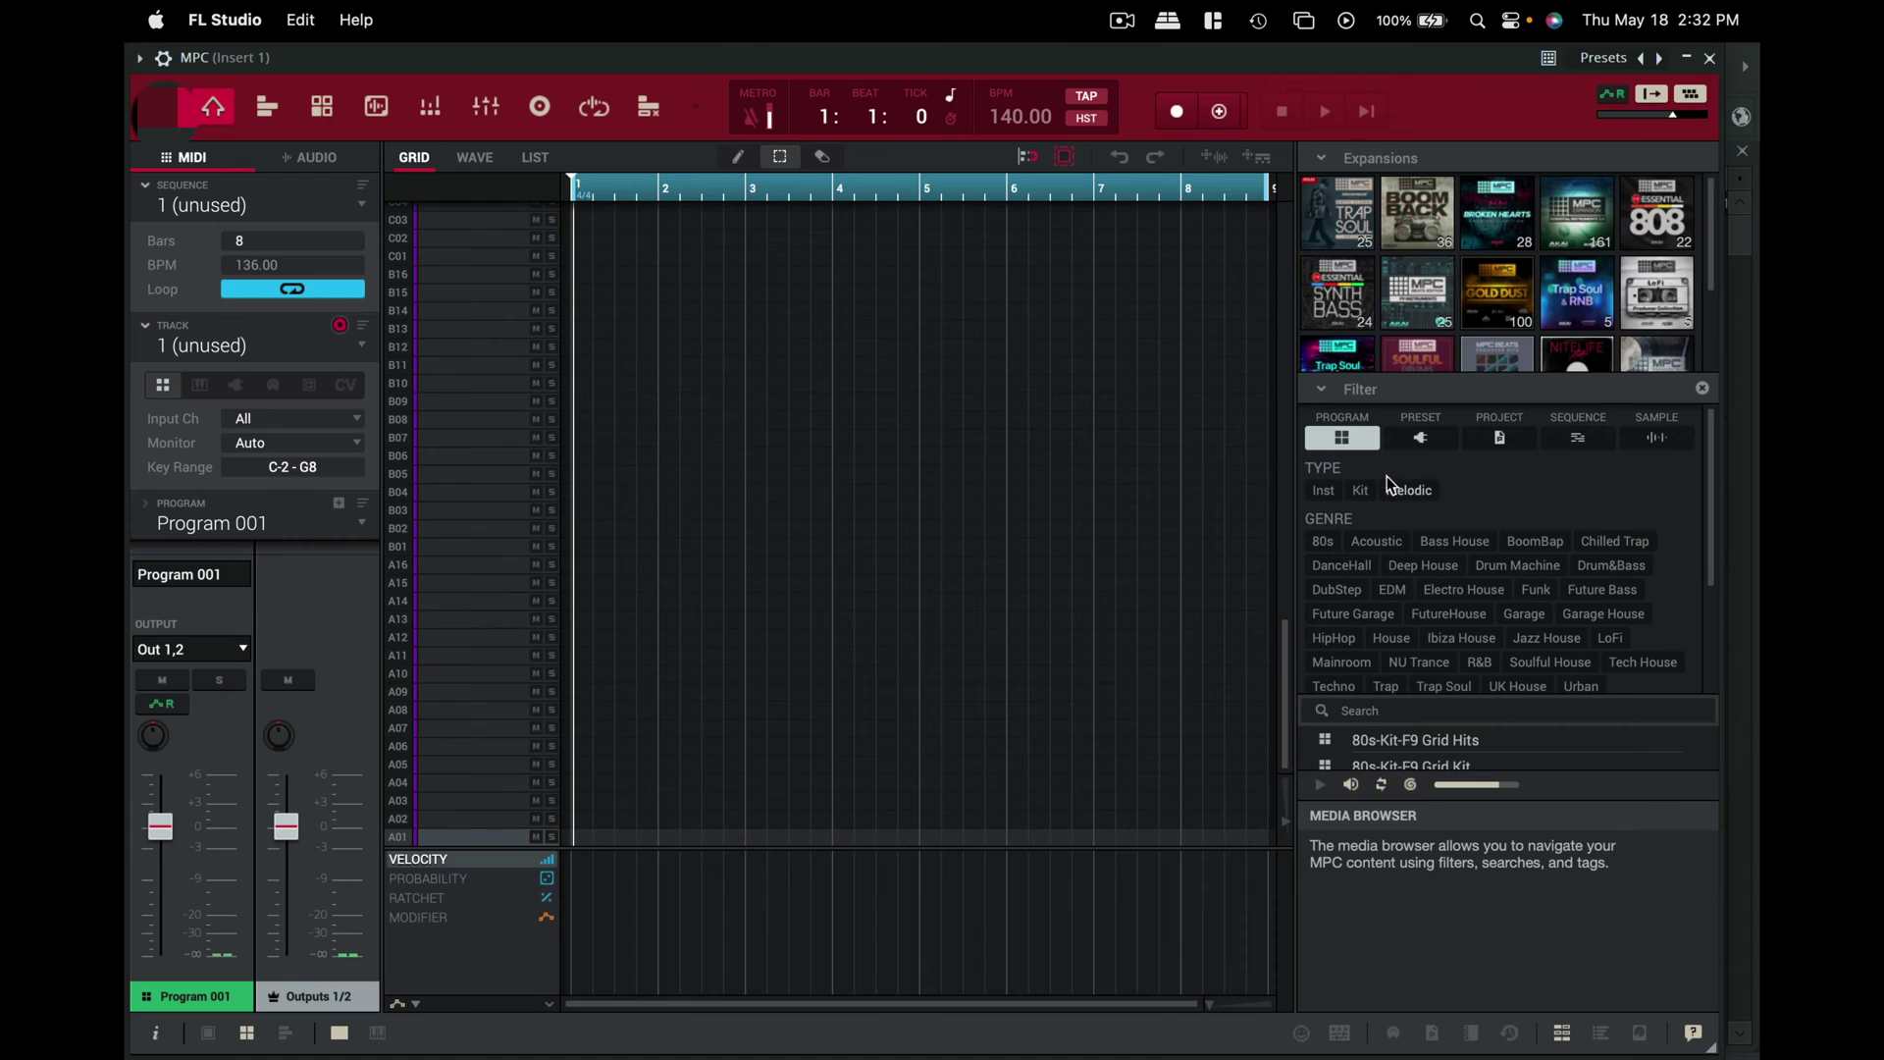
left_click(1536, 538)
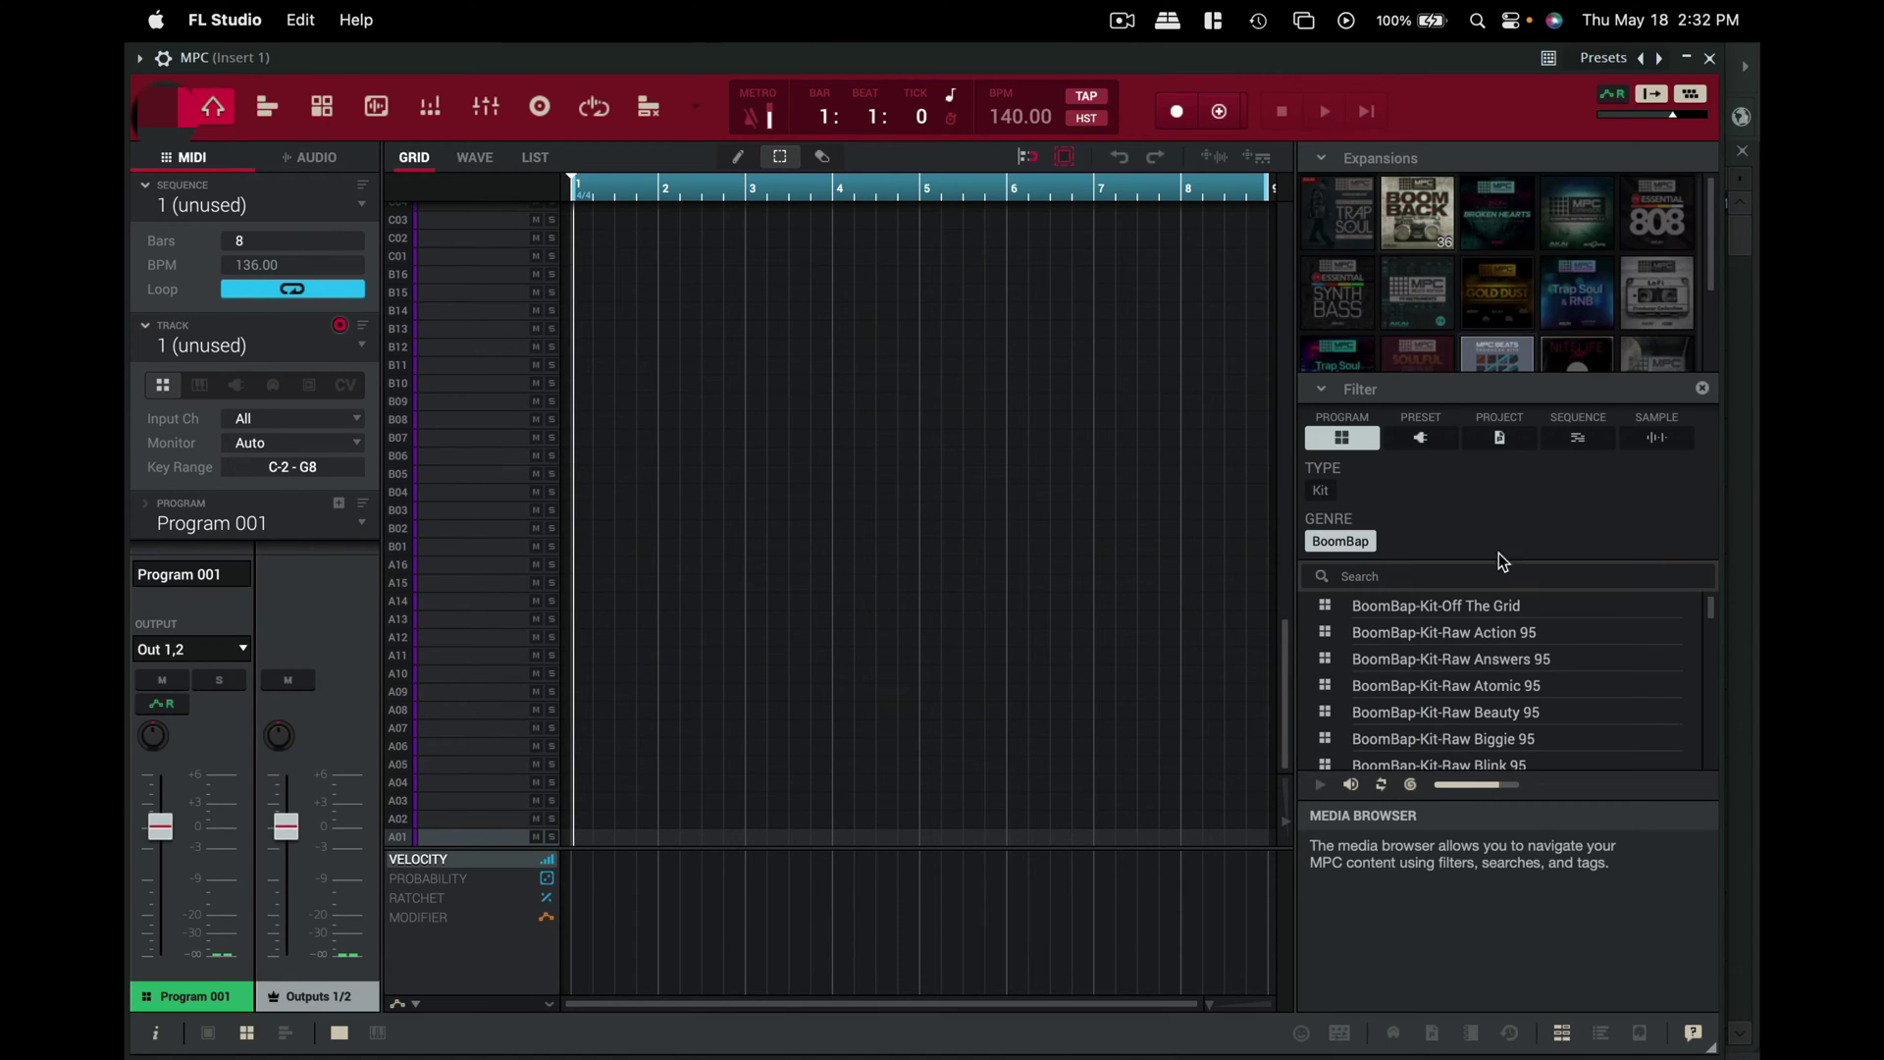
left_click(1448, 635)
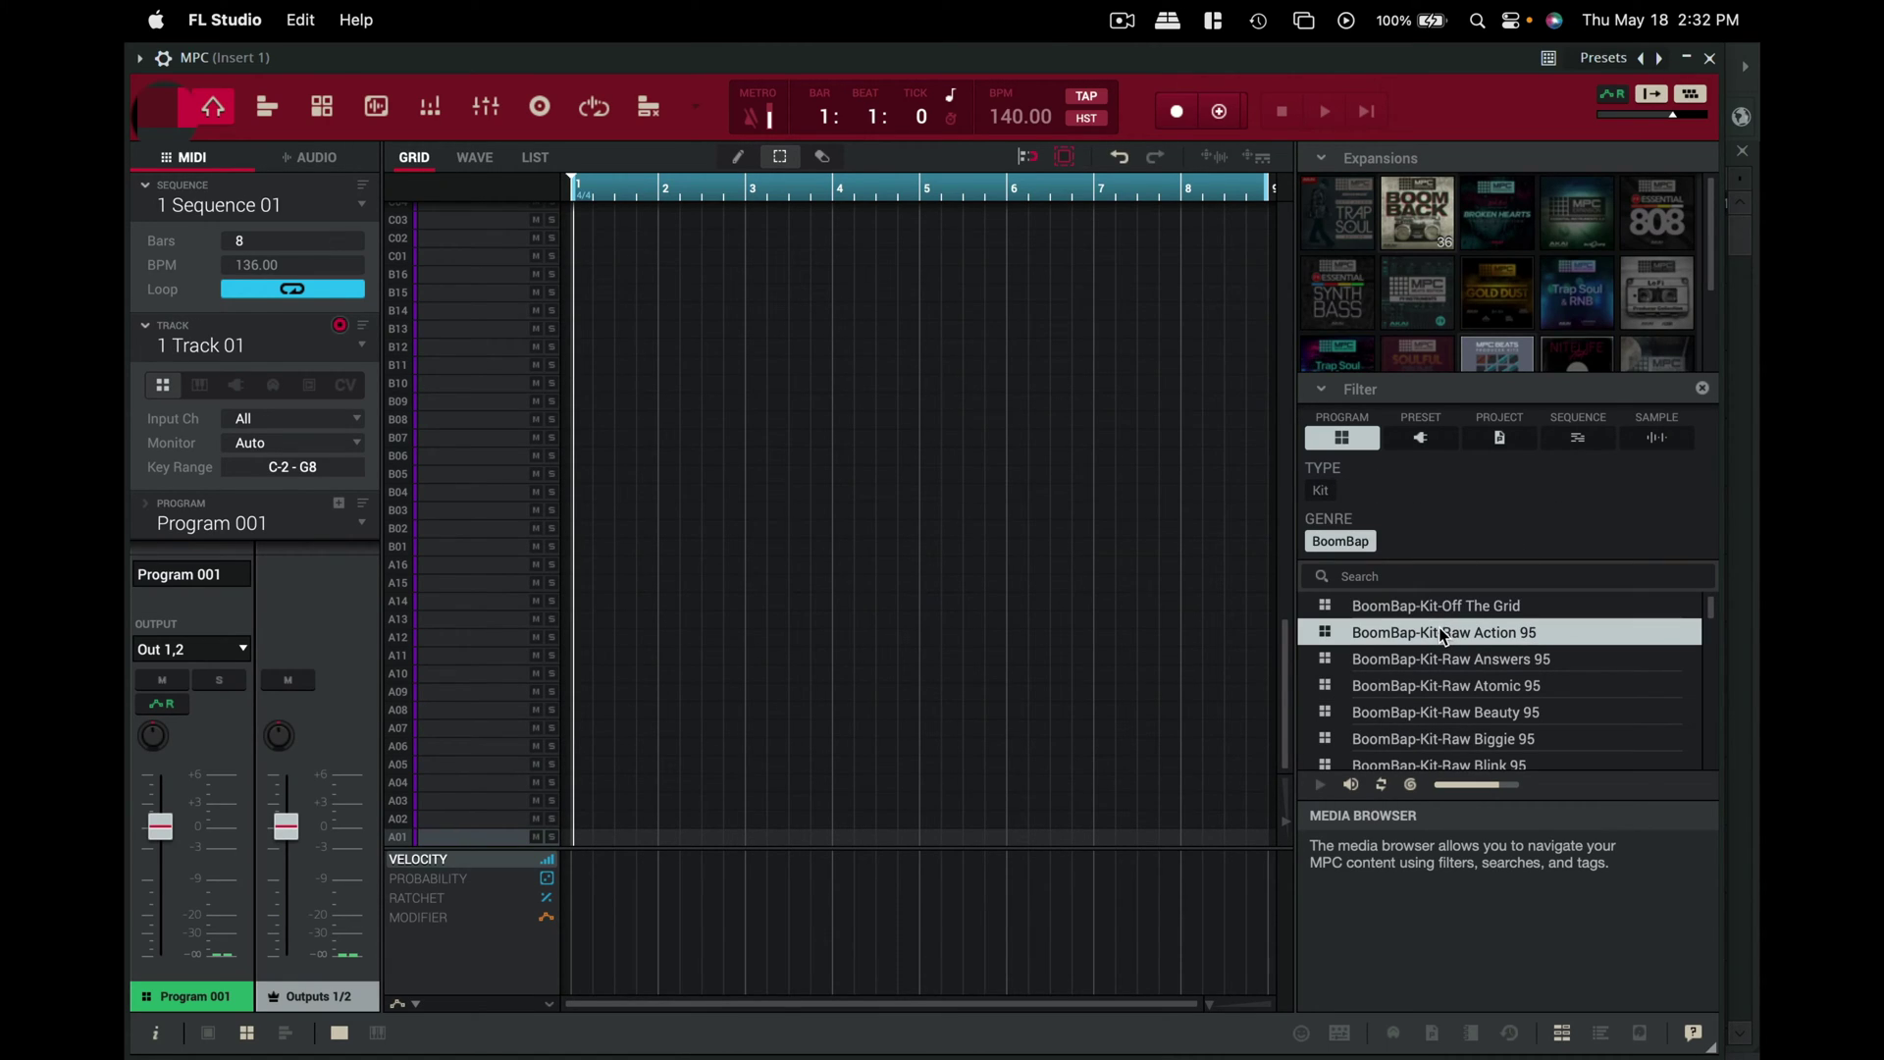
left_click(1360, 664)
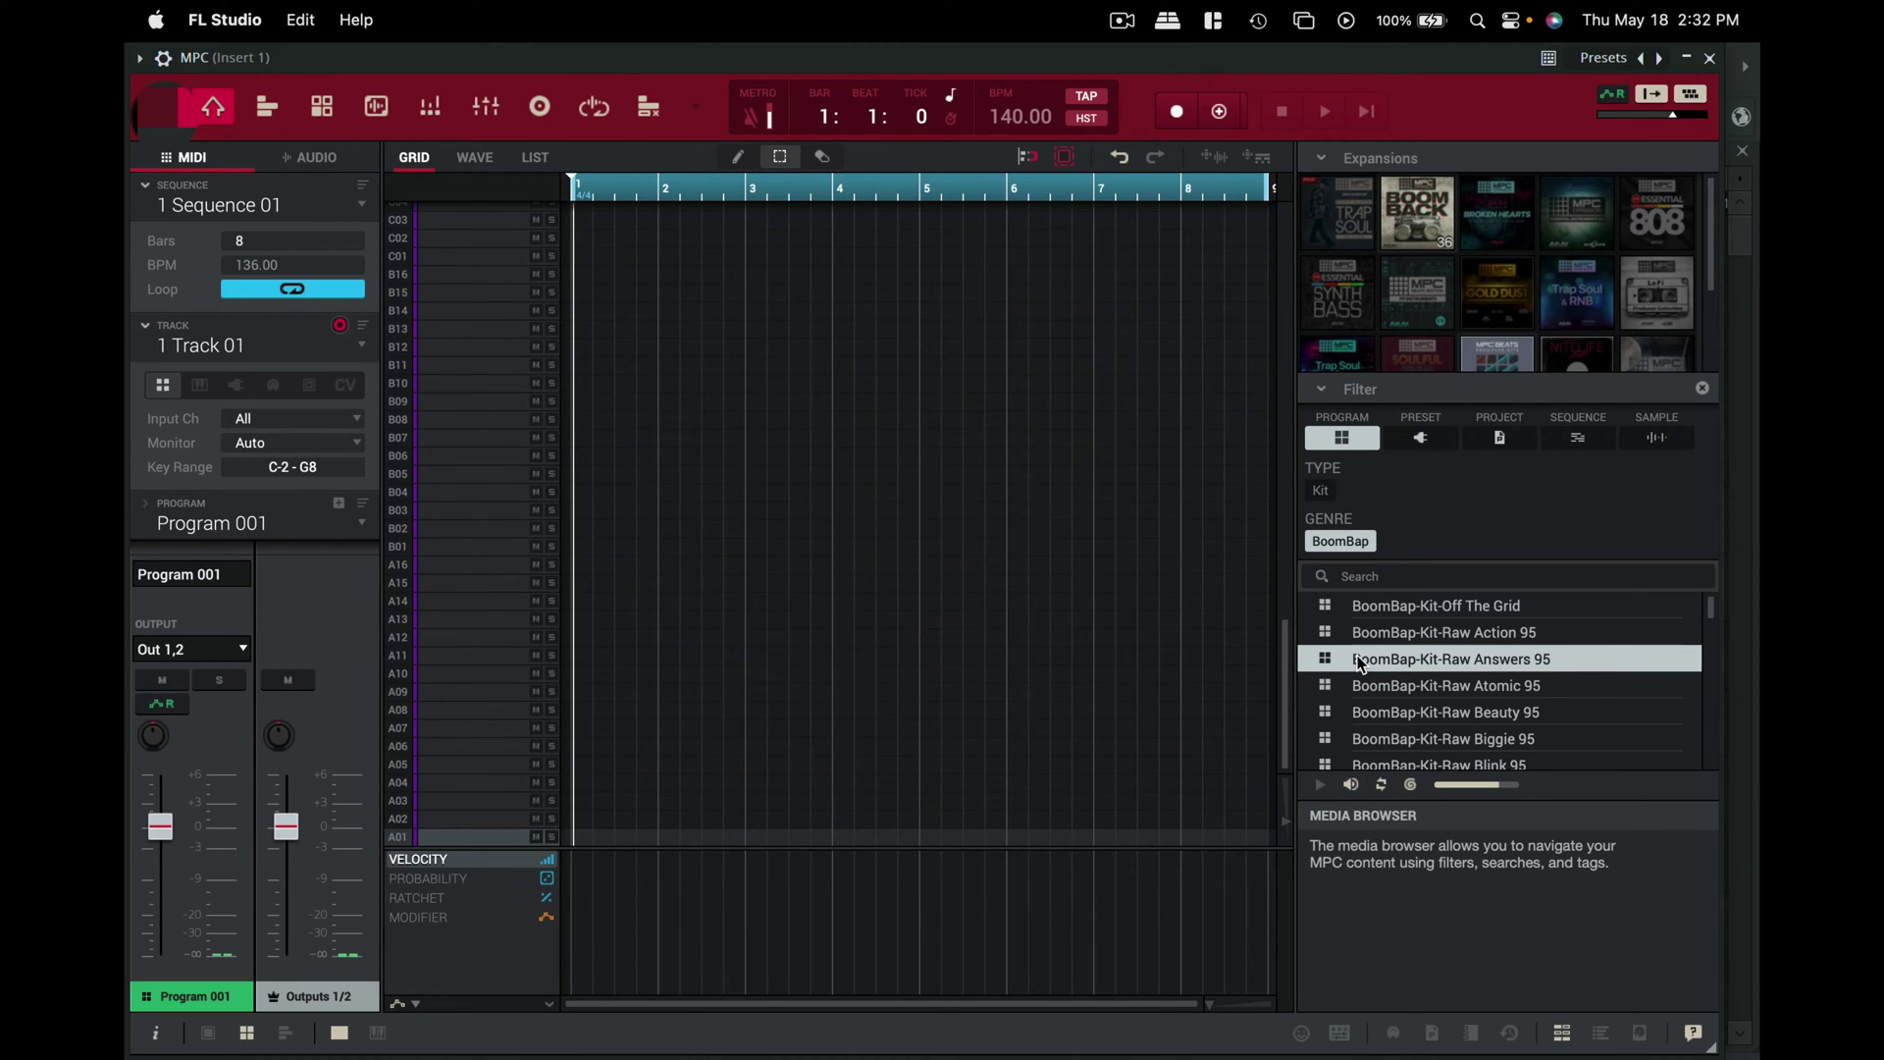
double_click(1360, 664)
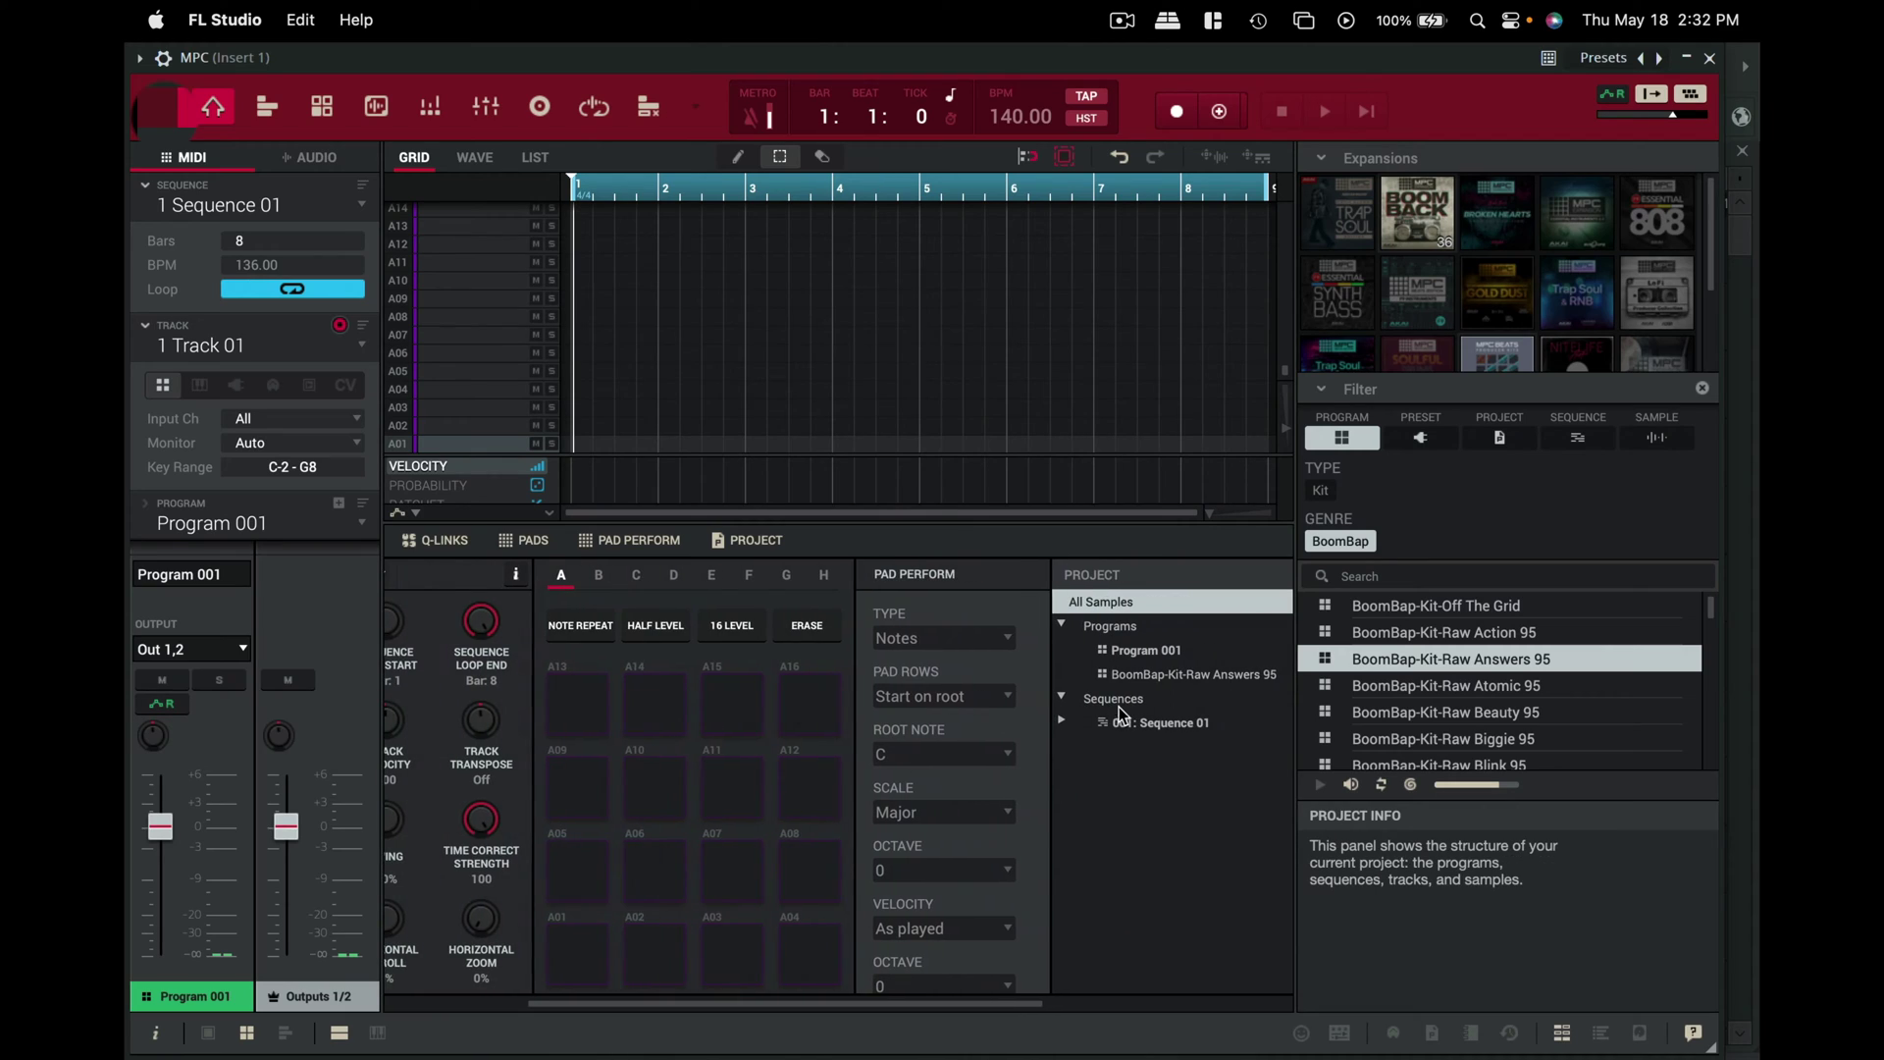
left_click(1187, 679)
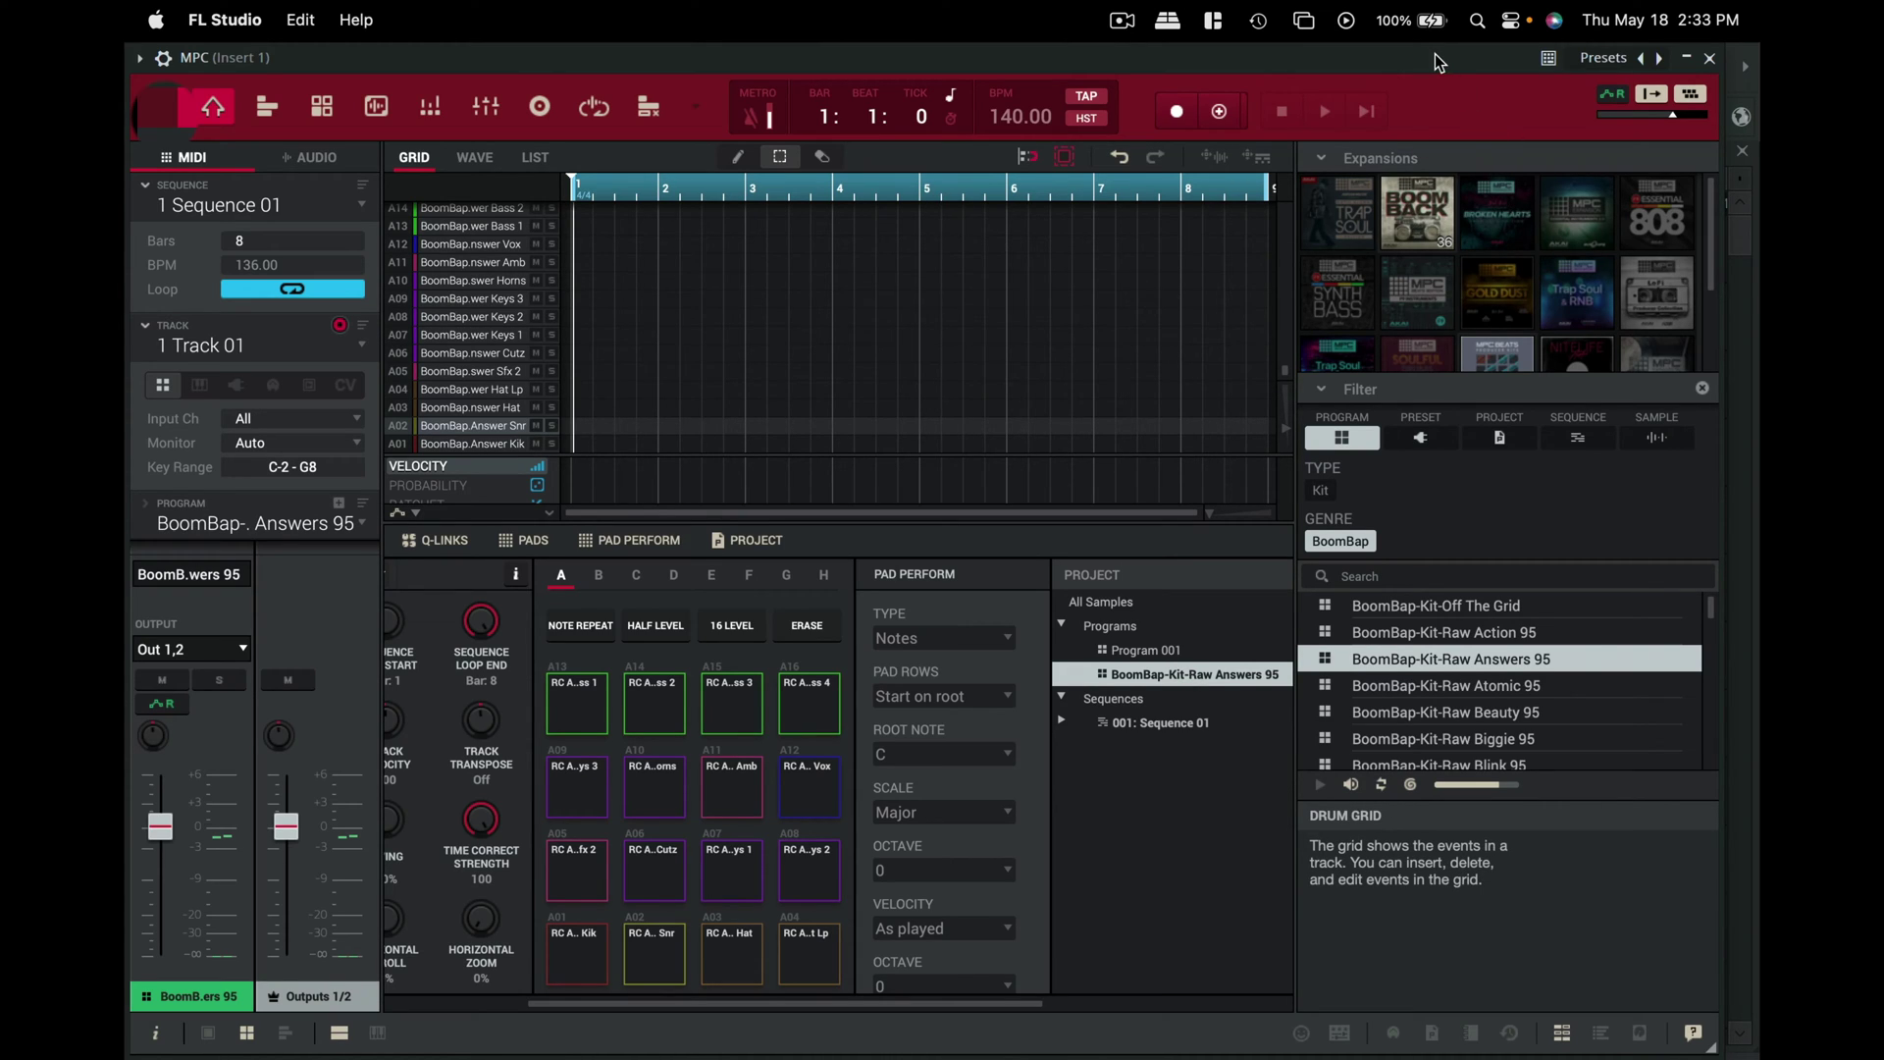
Arm MPC recording and record a kick and snare pattern on Track 01 while the host transport plays.
left_click_drag(1433, 51, 1469, 115)
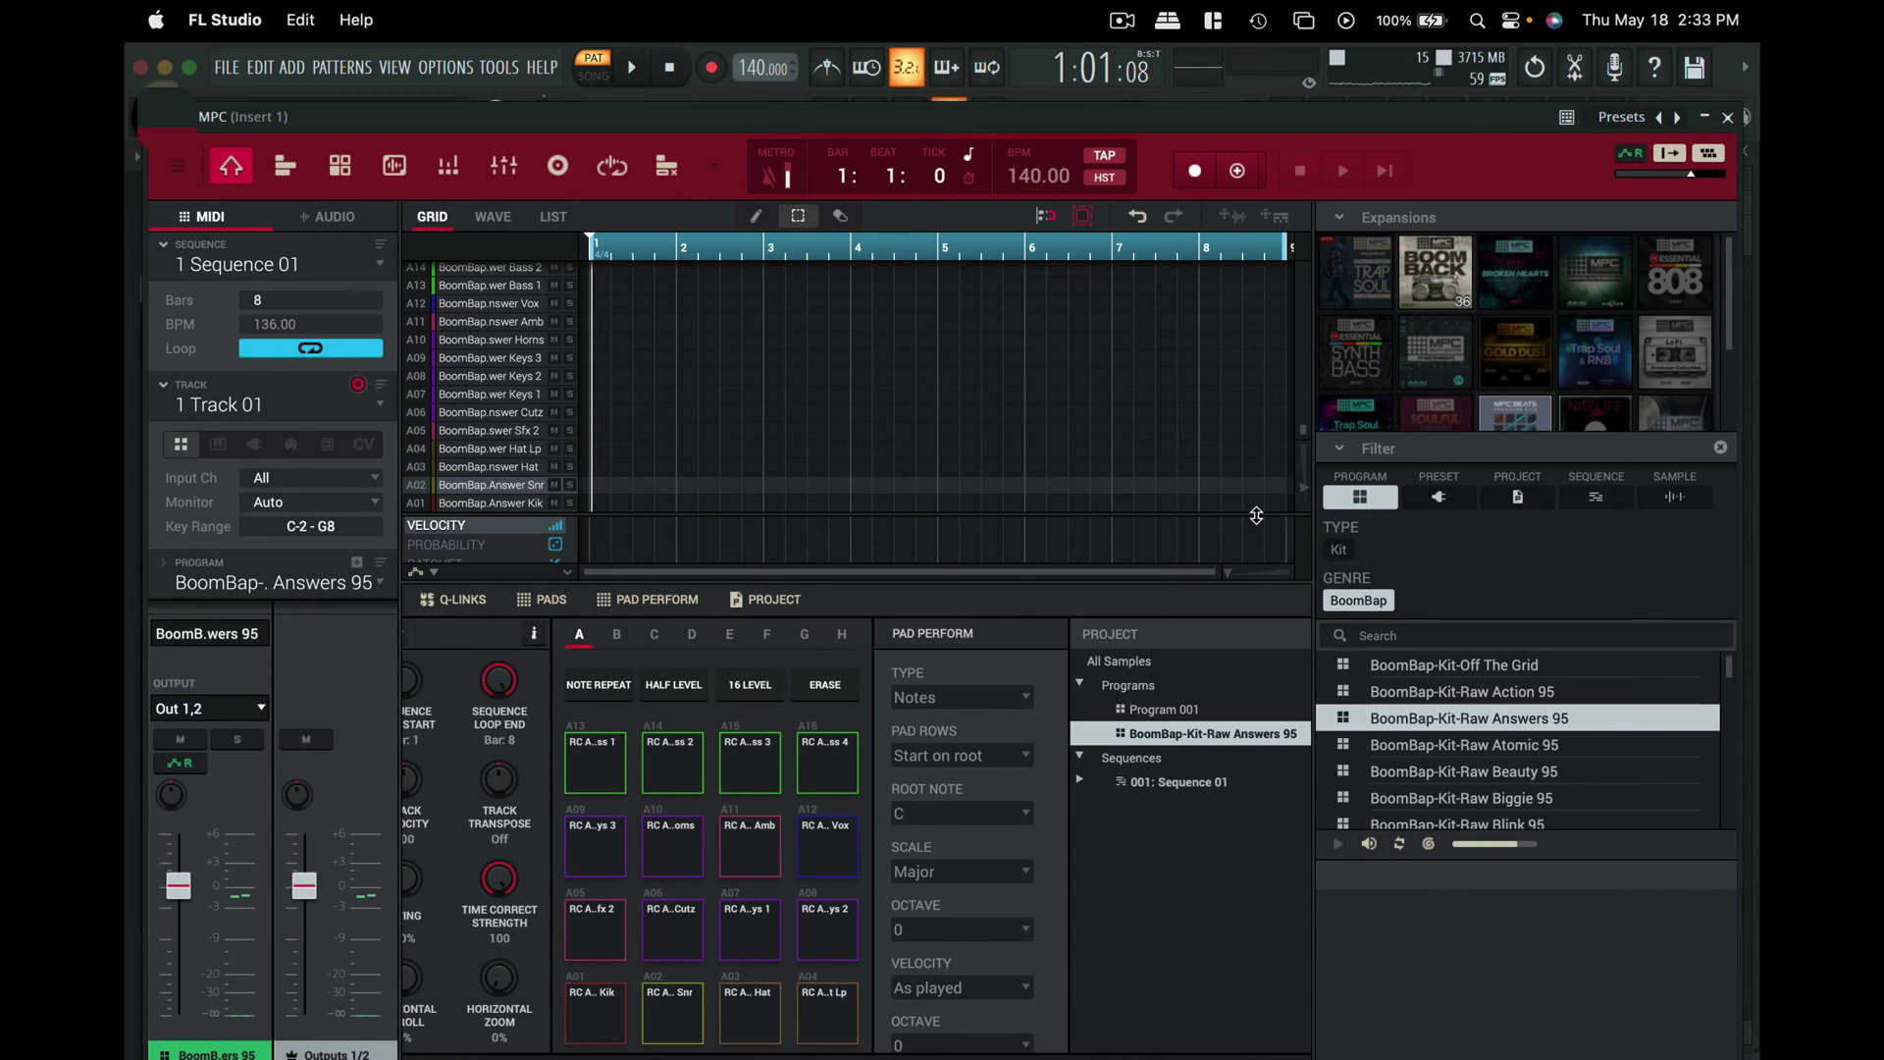
left_click(1197, 177)
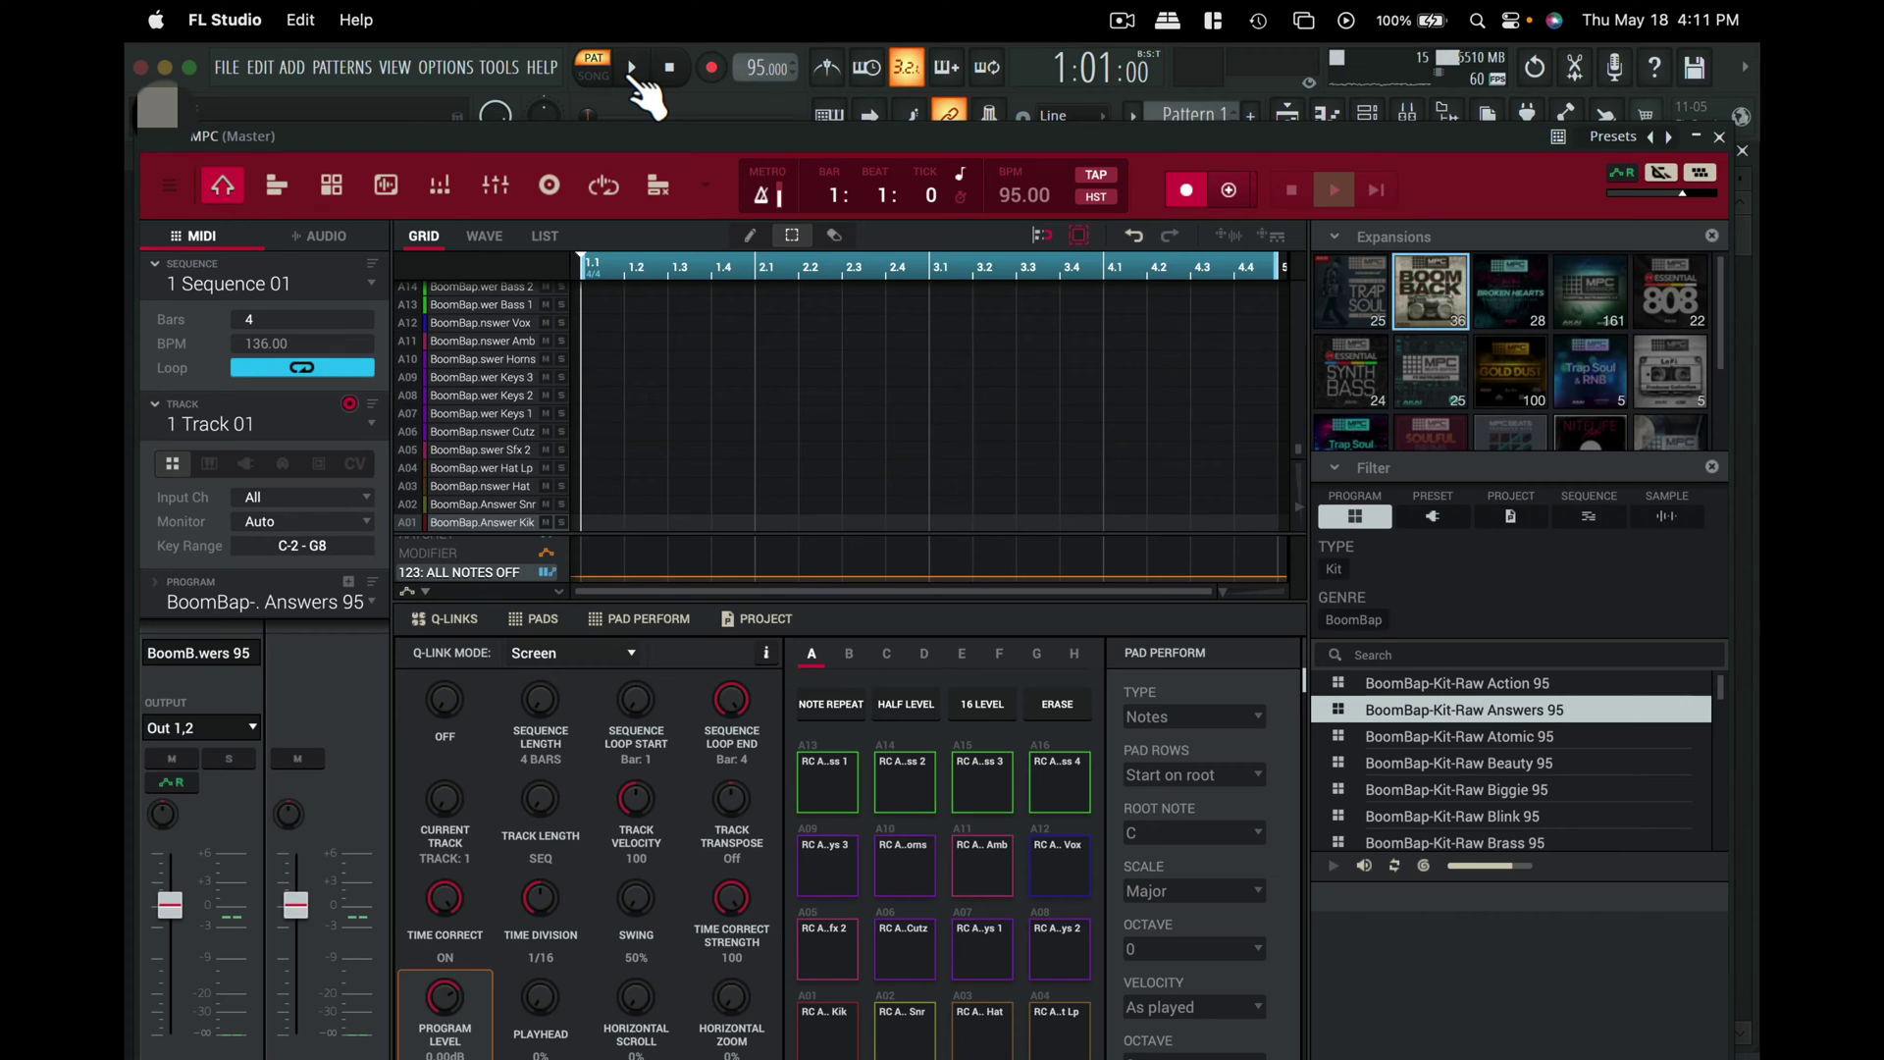
left_click(633, 68)
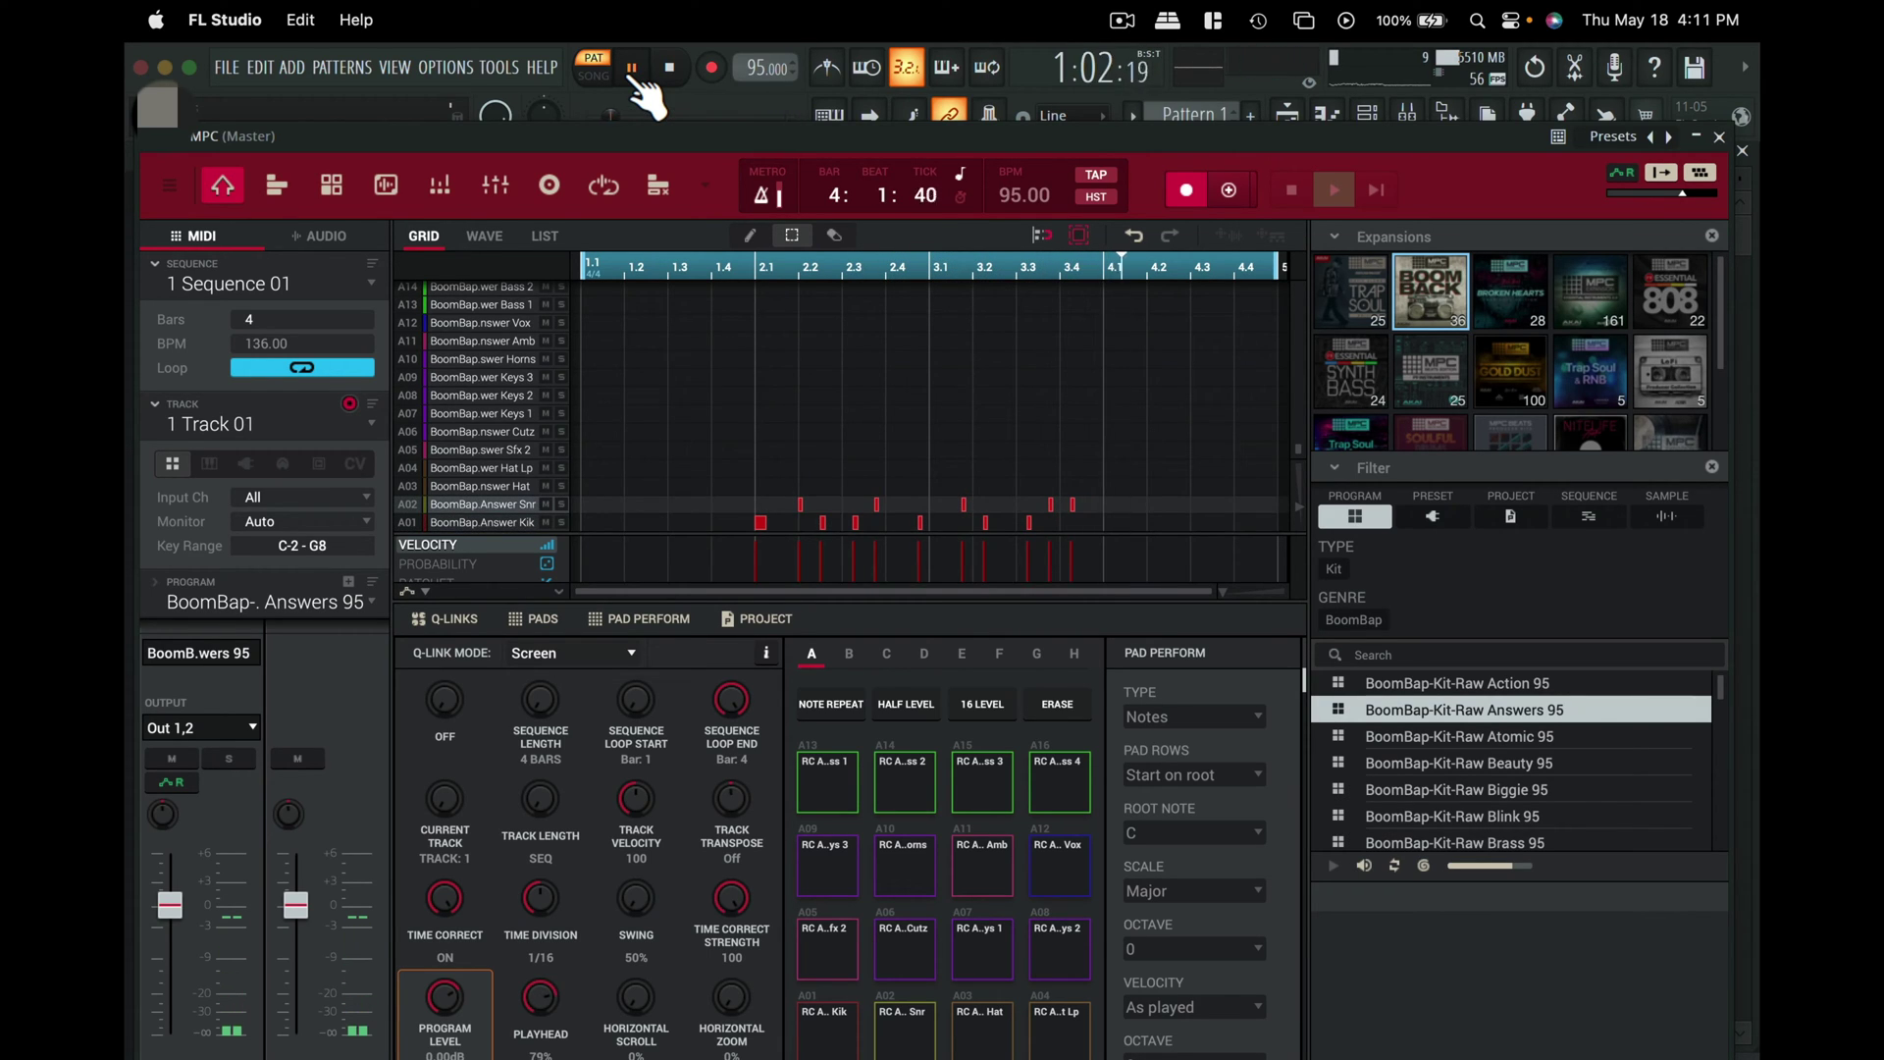
left_click(633, 71)
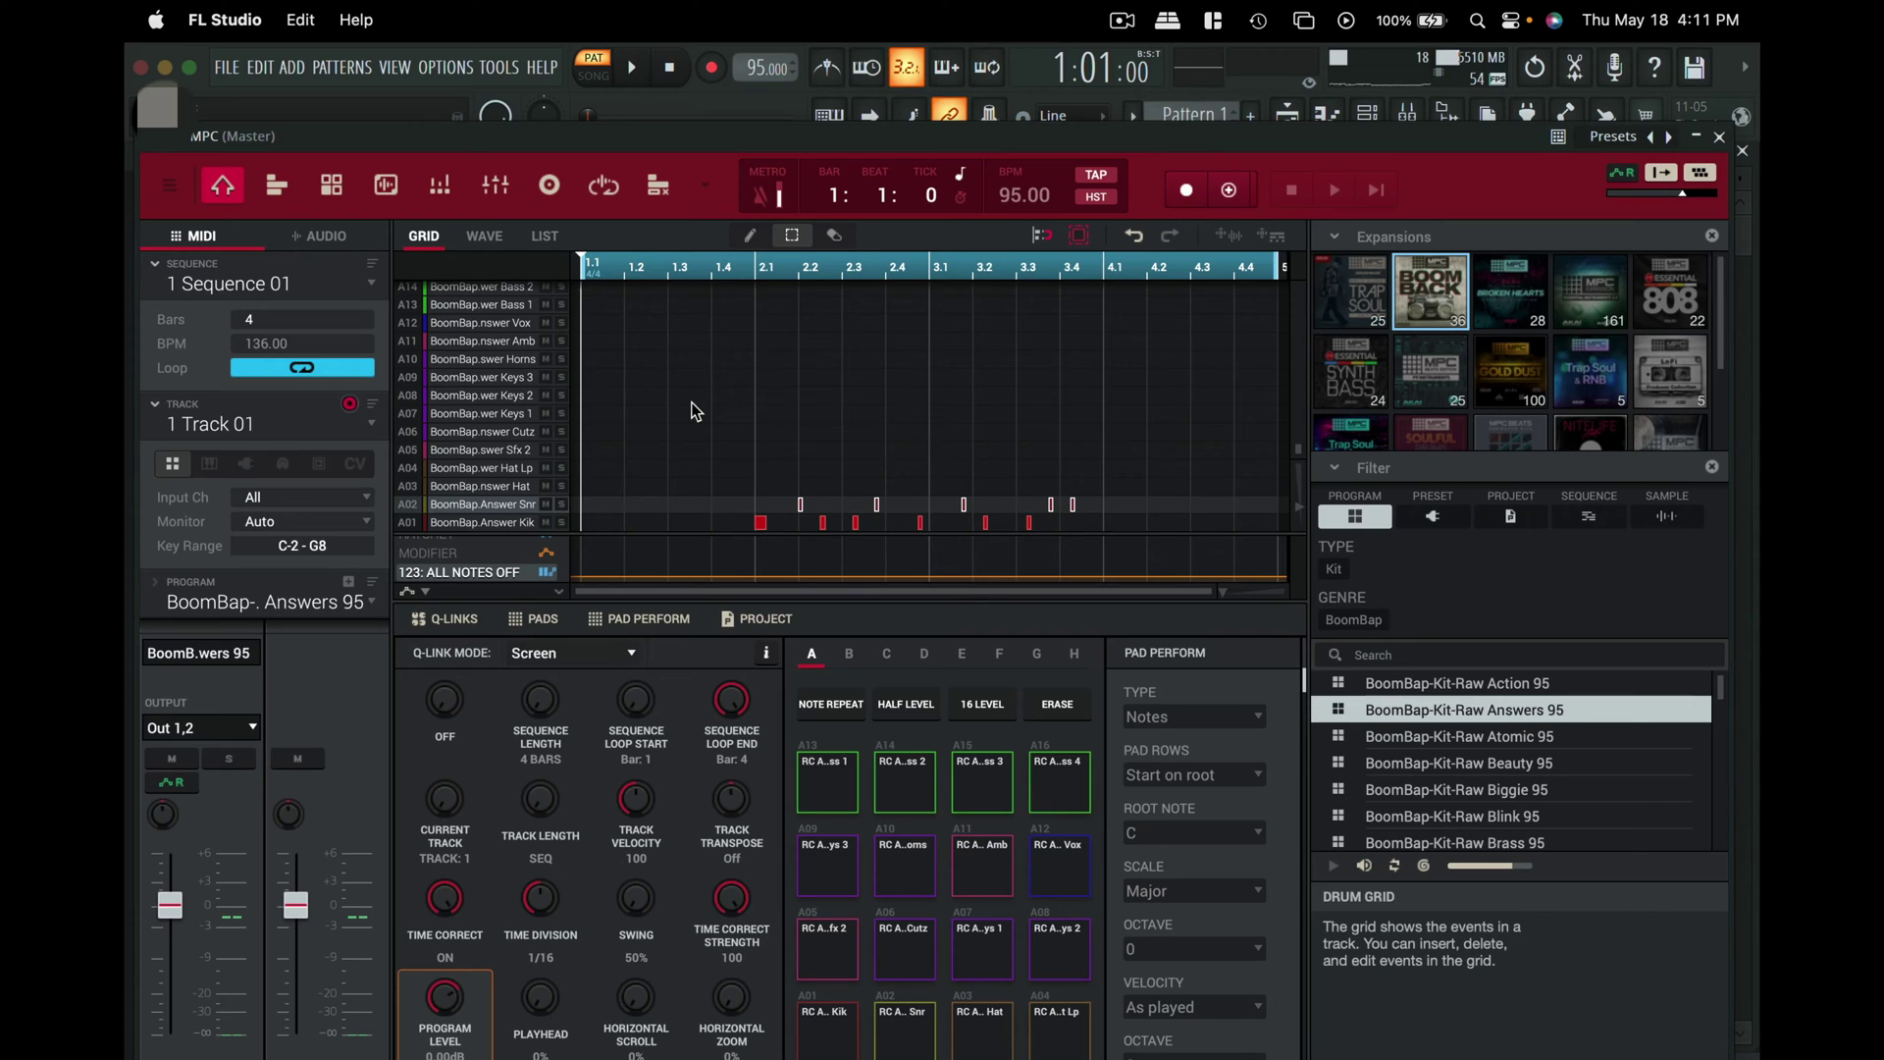
Move all recorded drum notes to start at bar 1, set Sequence 01 to 2 bars, and play it back.
left_click_drag(694, 409, 1119, 556)
left_click_drag(761, 522, 583, 530)
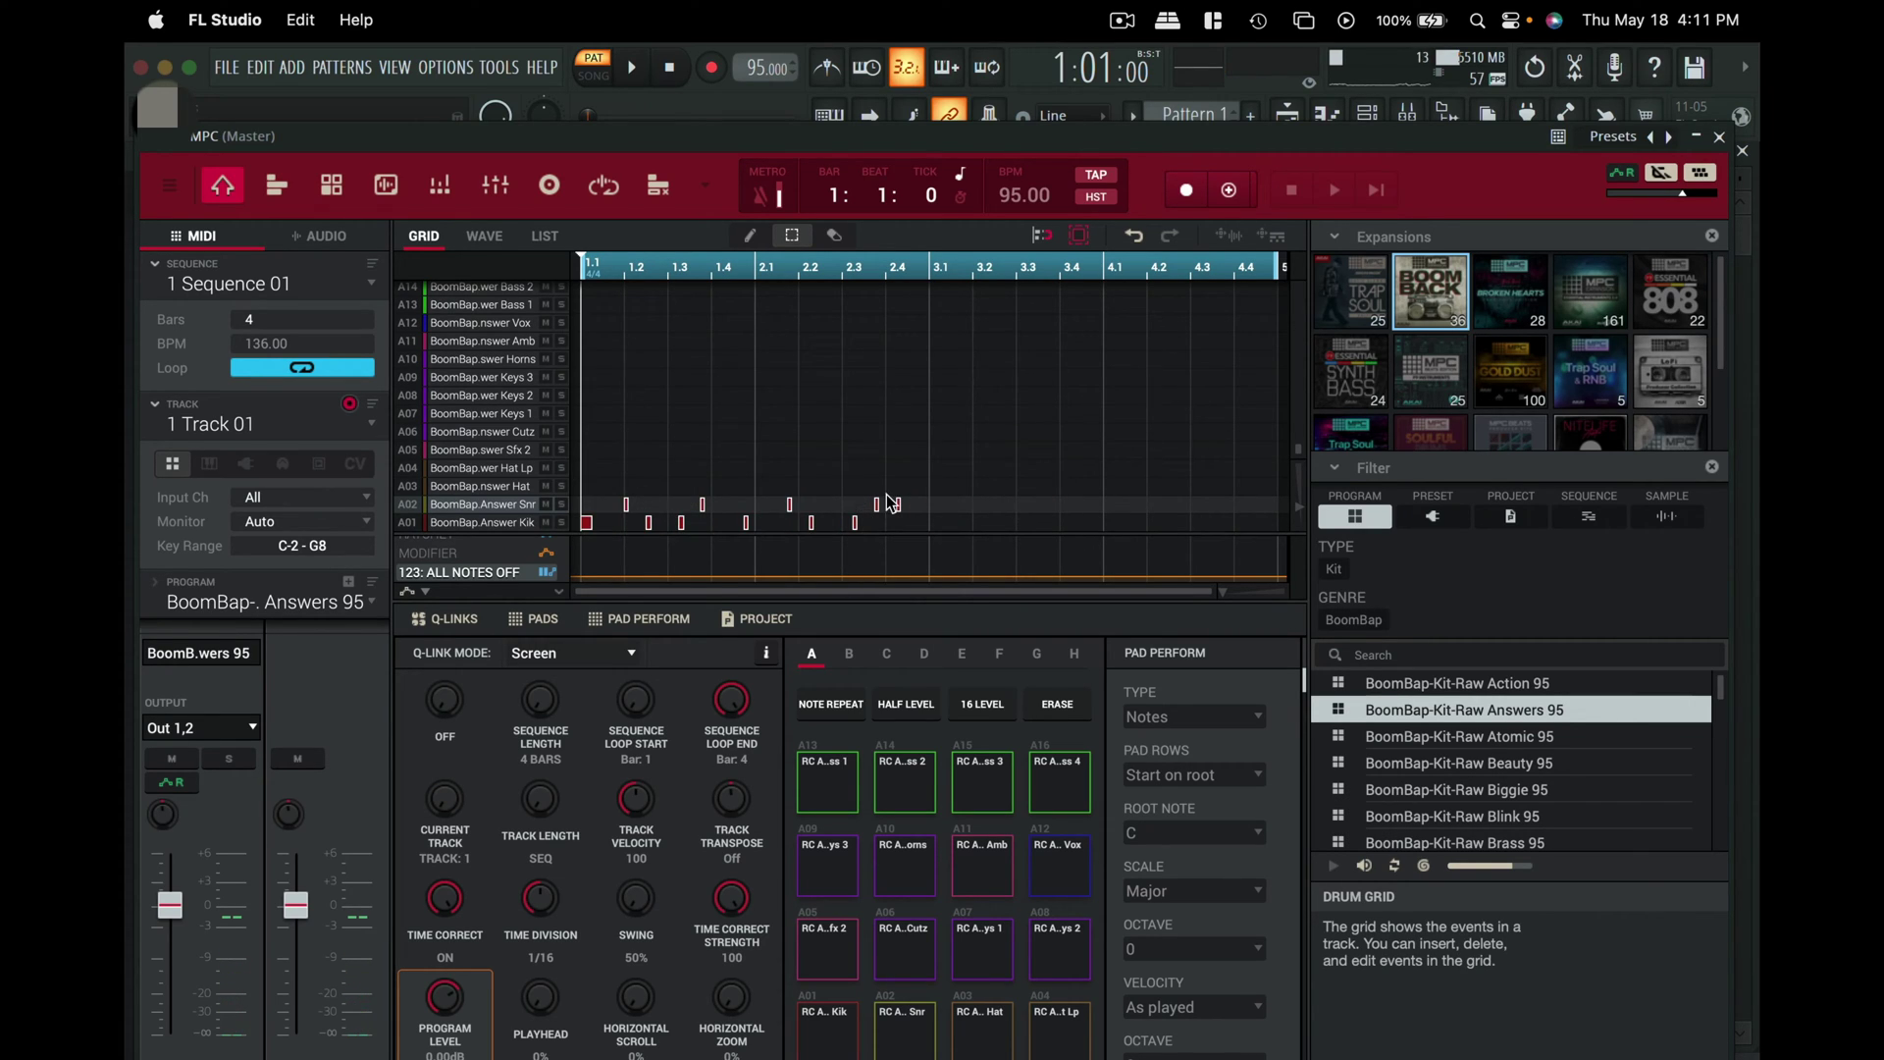
double_click(272, 322)
type("2")
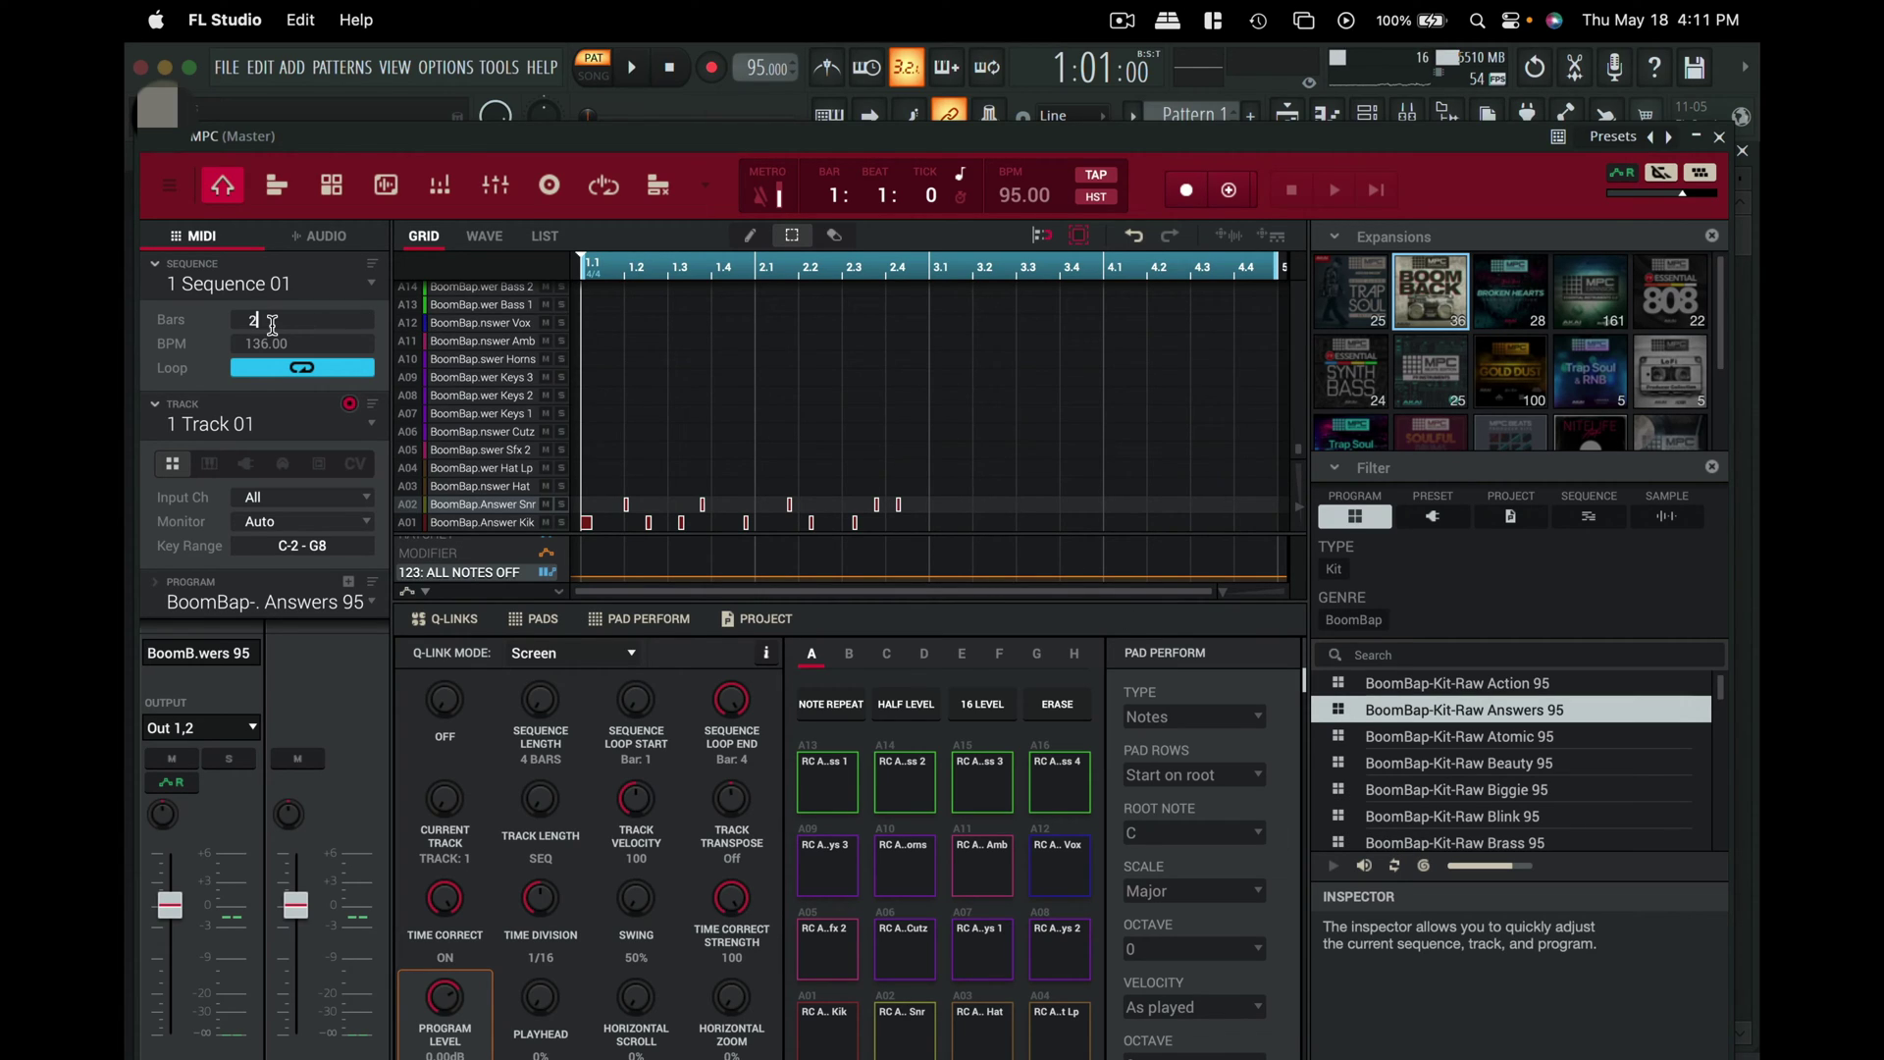
key("Return")
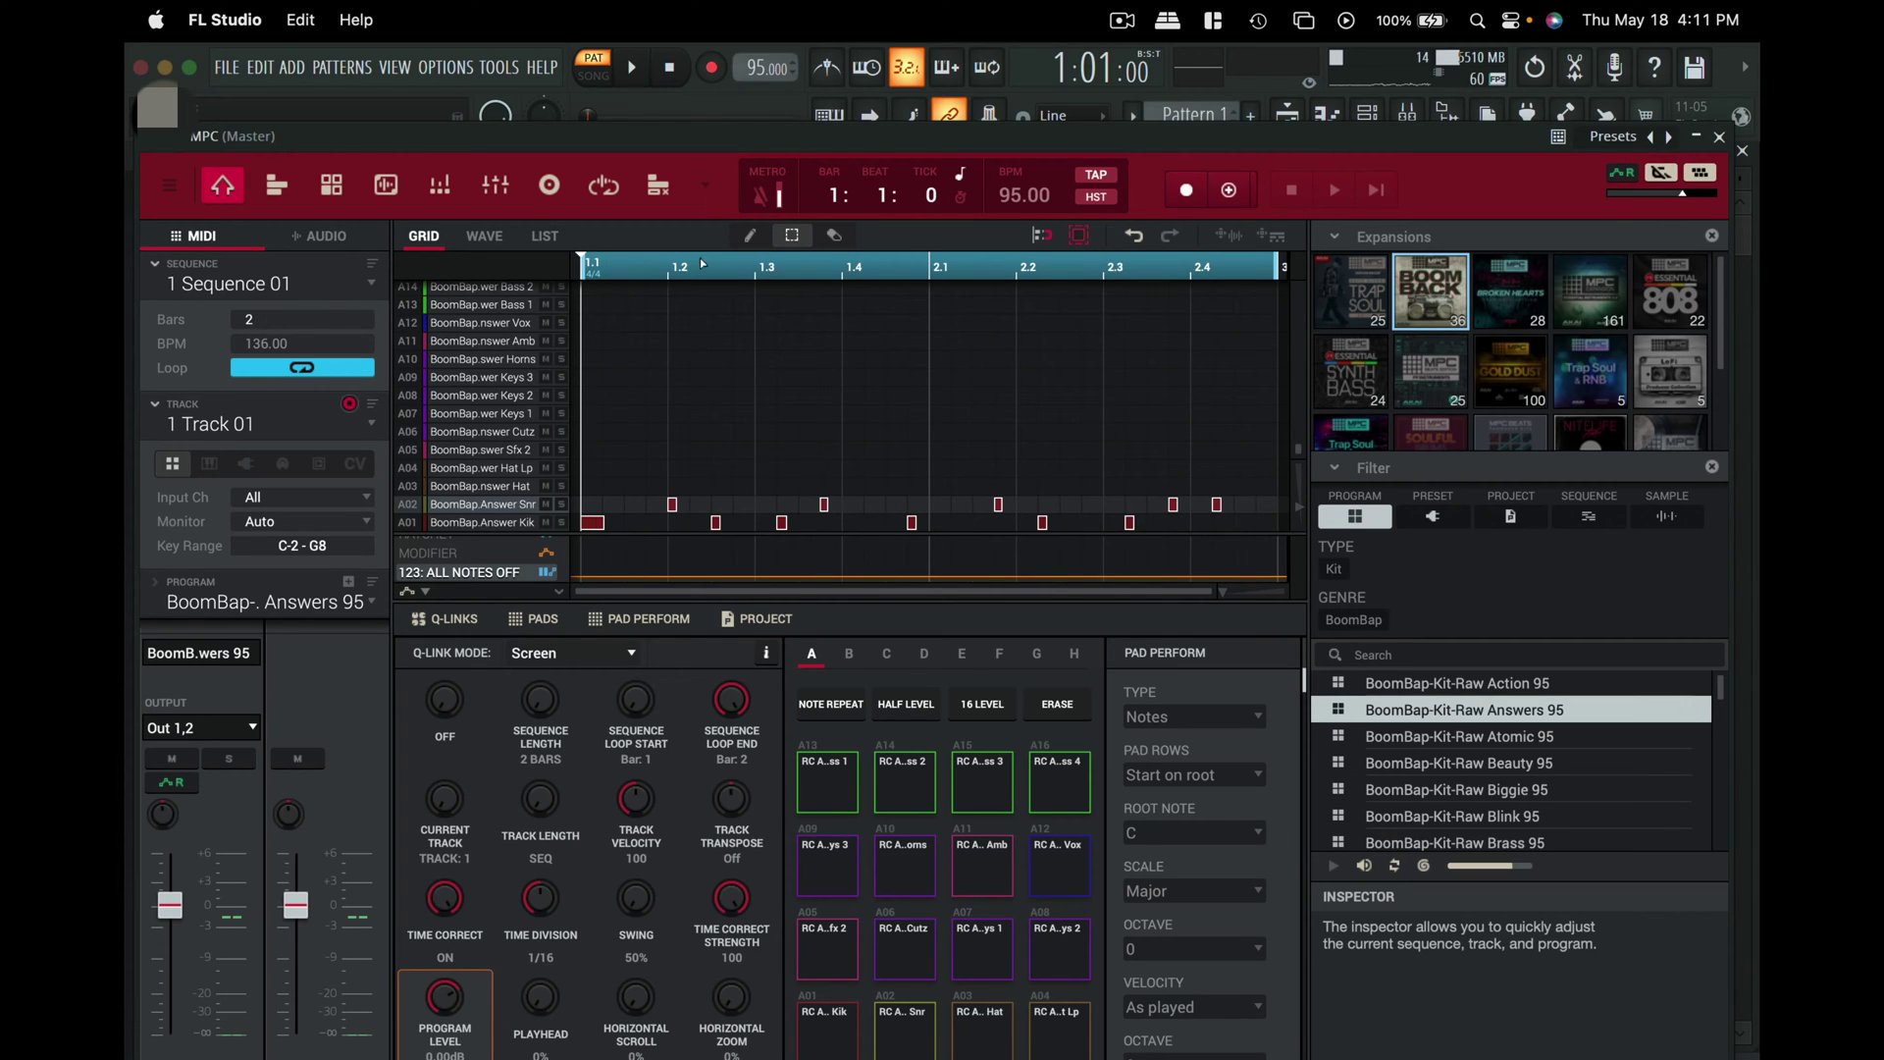
key("space")
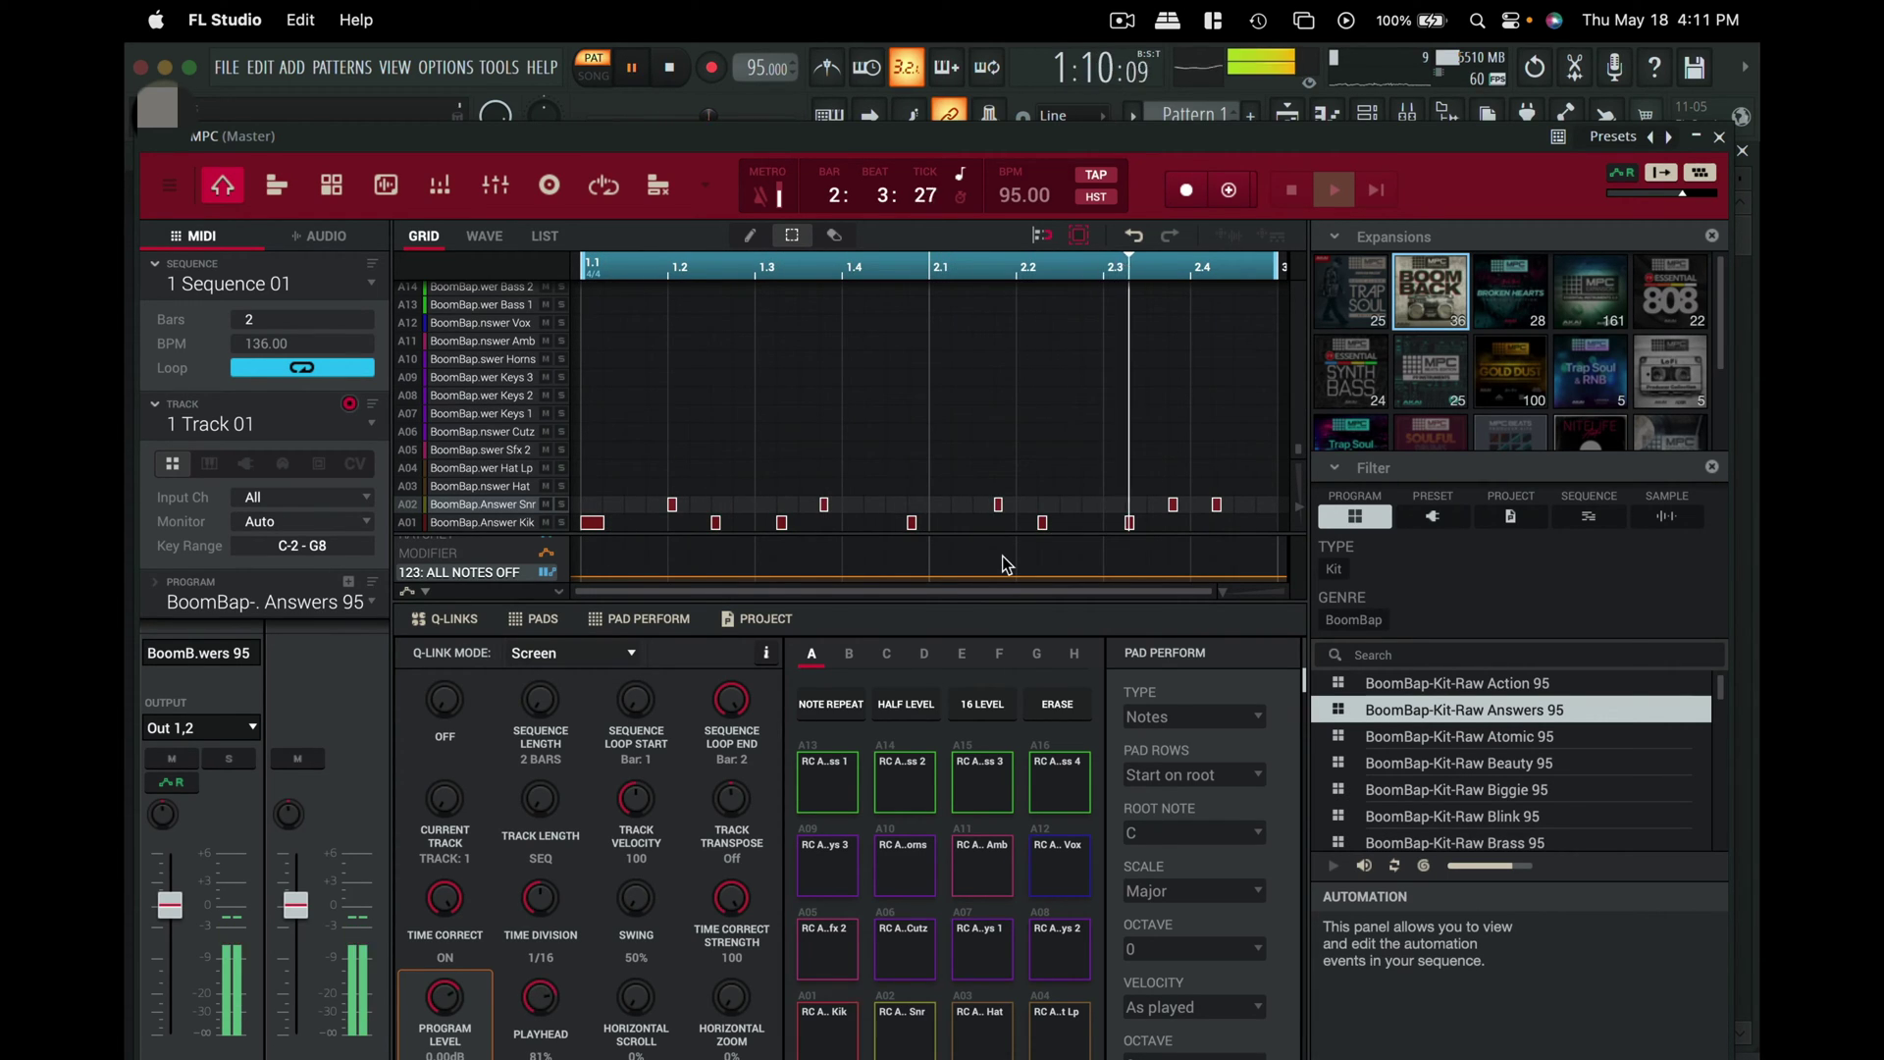
key("space")
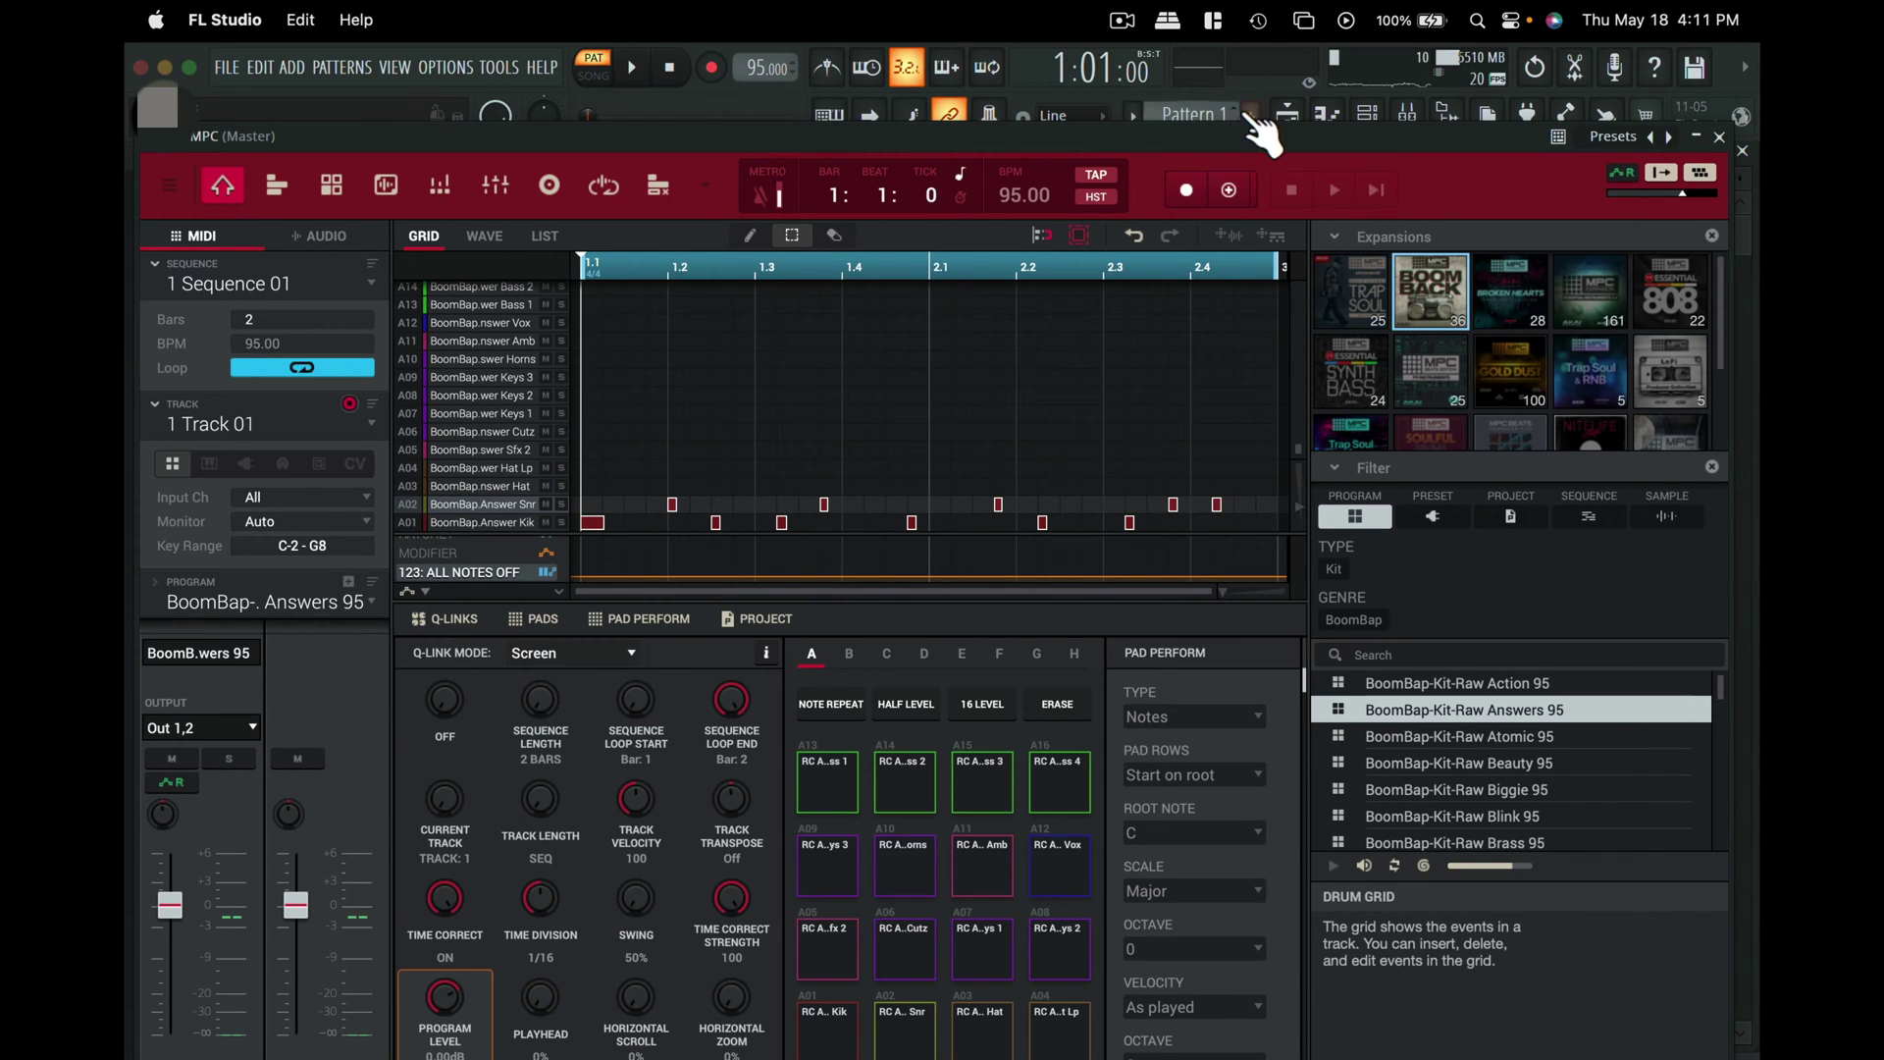
Export the MPC drum track as audio onto playlist Track 1 and trim the clip's end to bar 3.
left_click_drag(1229, 133, 1217, 355)
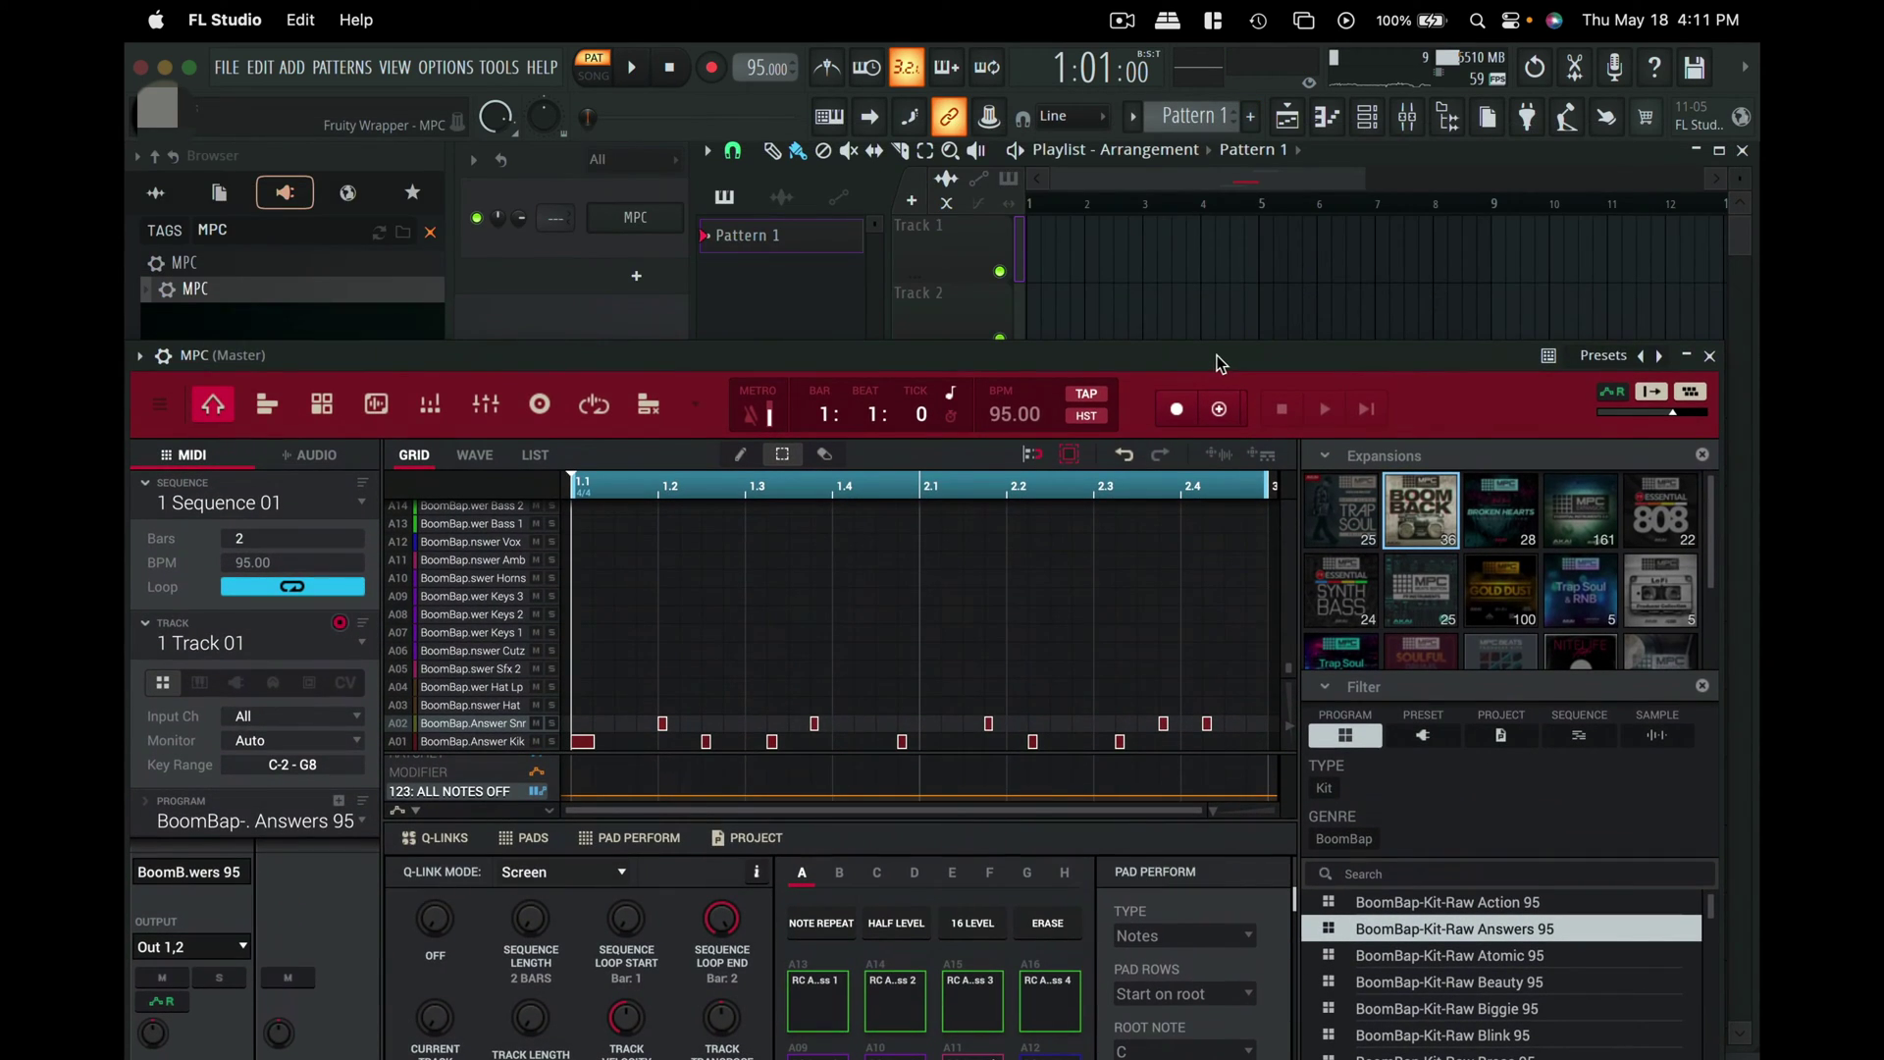
left_click(1218, 457)
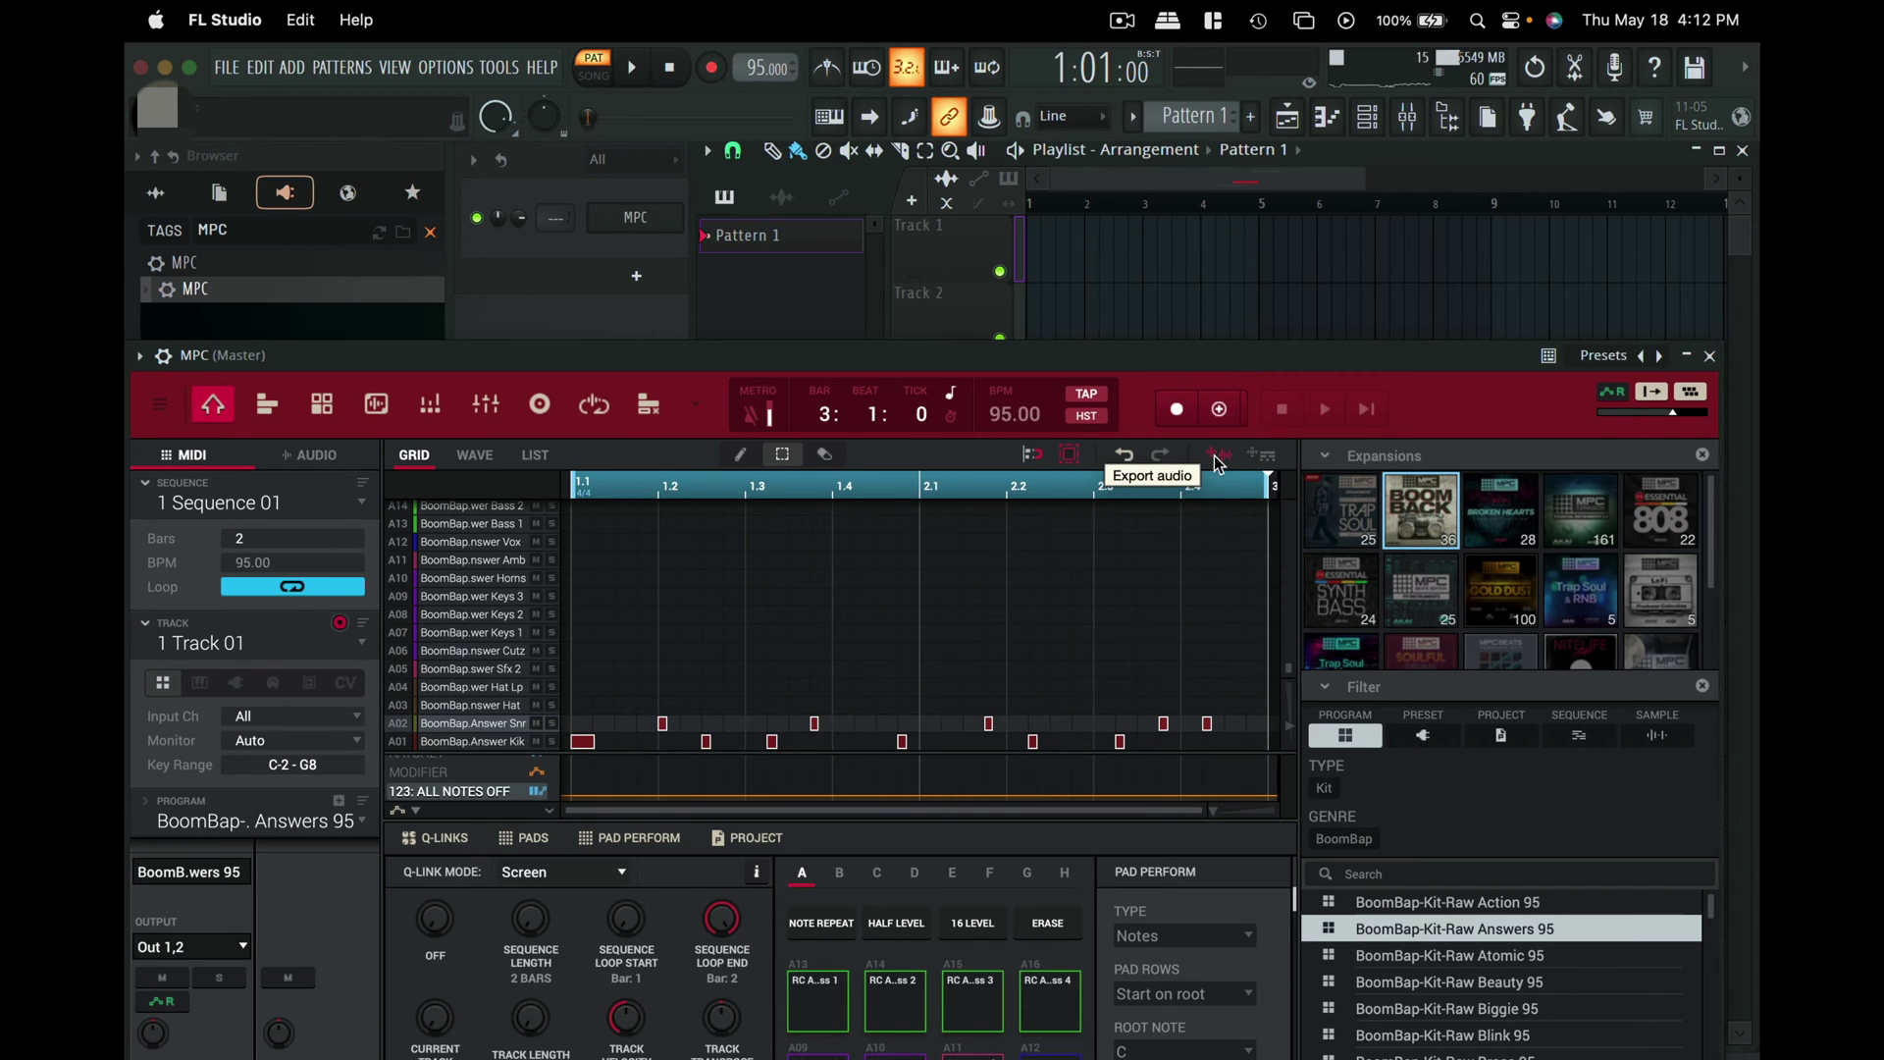
left_click_drag(1215, 463, 1035, 262)
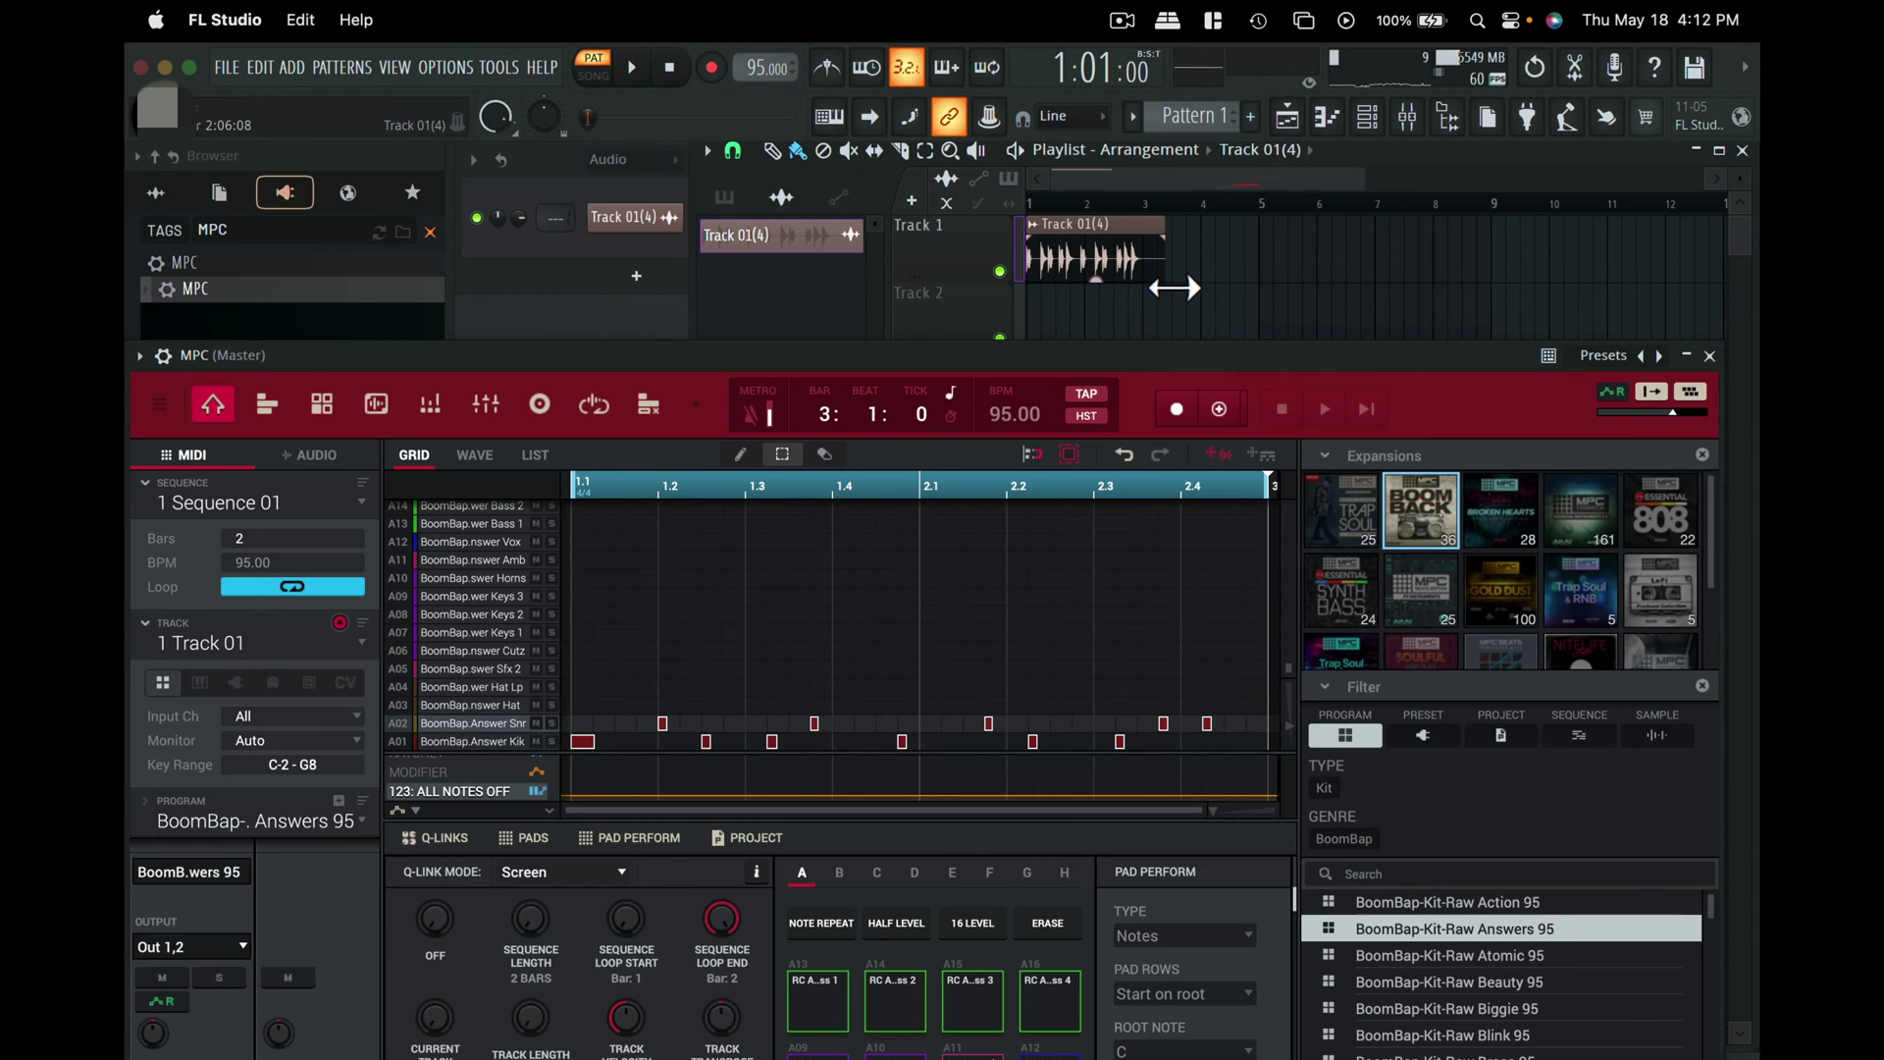
left_click_drag(1174, 286, 1148, 287)
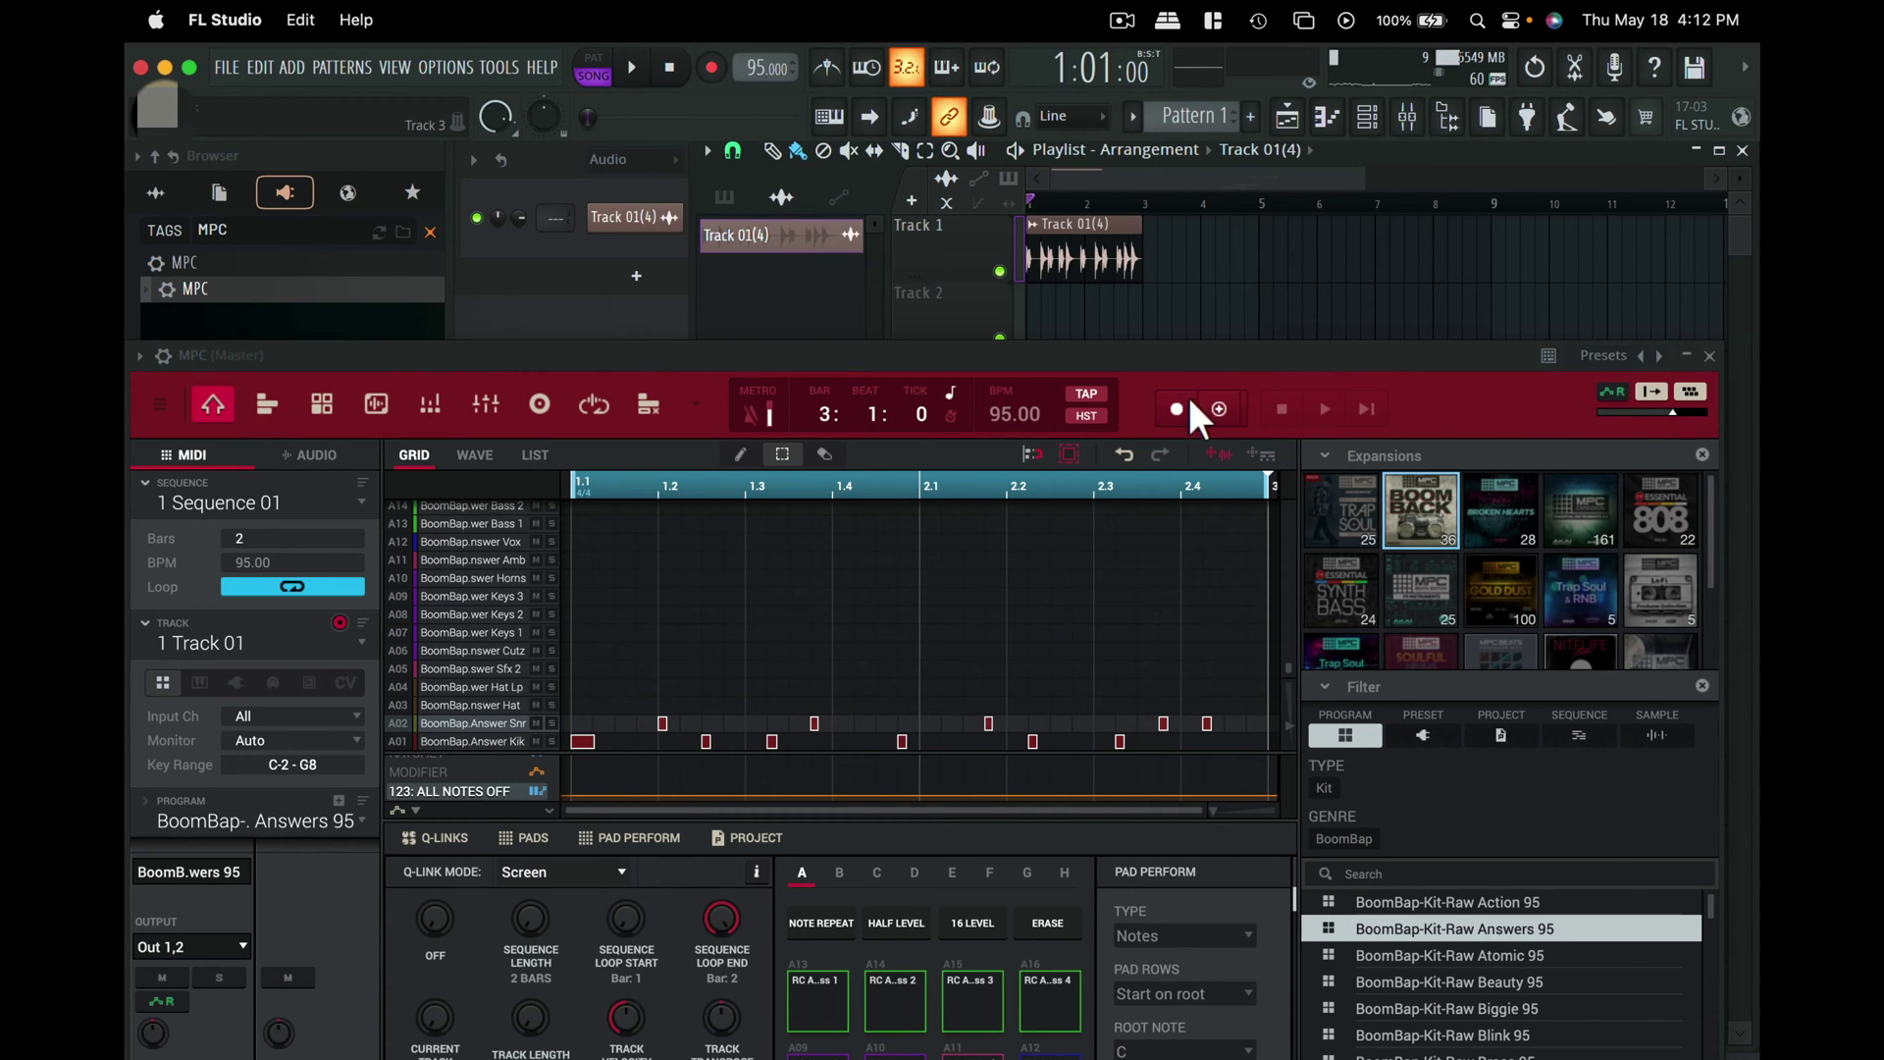
Close the MPC window and delete the stray Pattern 1 clips on Tracks 4, 7 and 8 while playing the song.
left_click(1710, 355)
key("space")
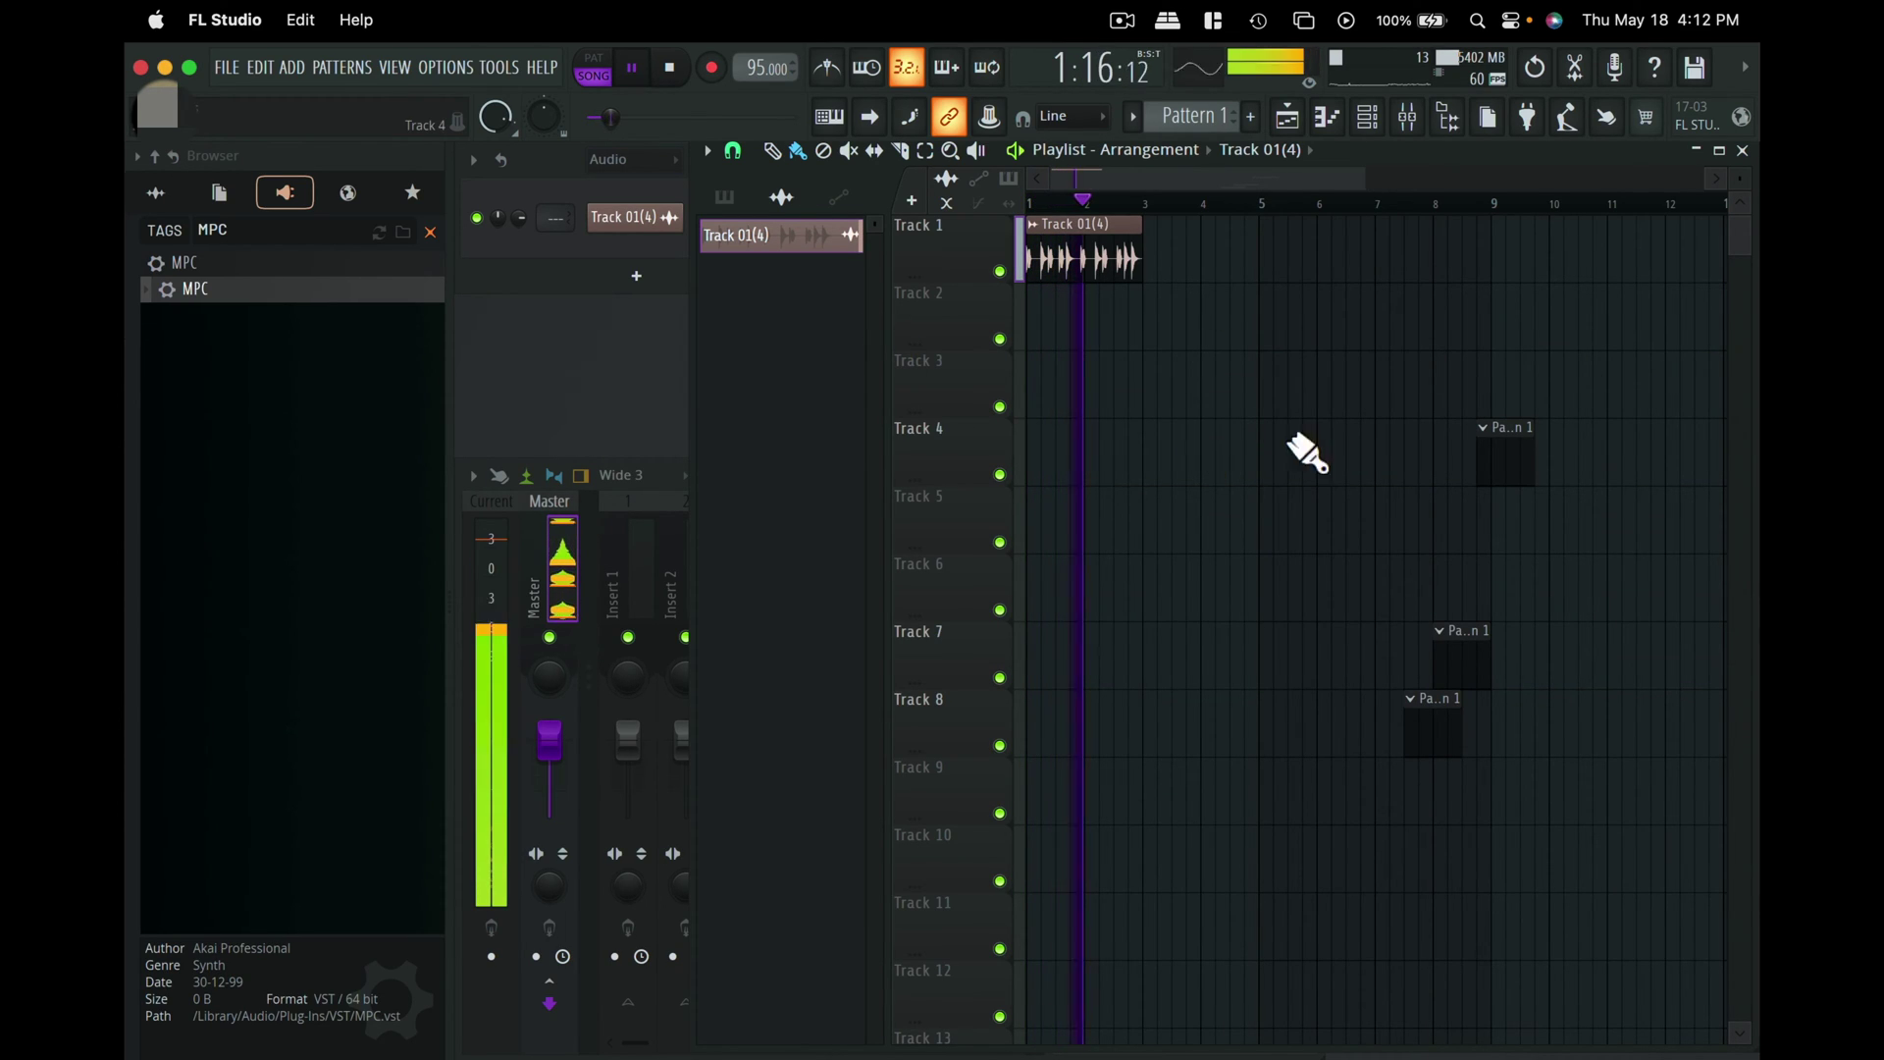
right_click(1505, 451)
right_click(1450, 663)
right_click(1439, 734)
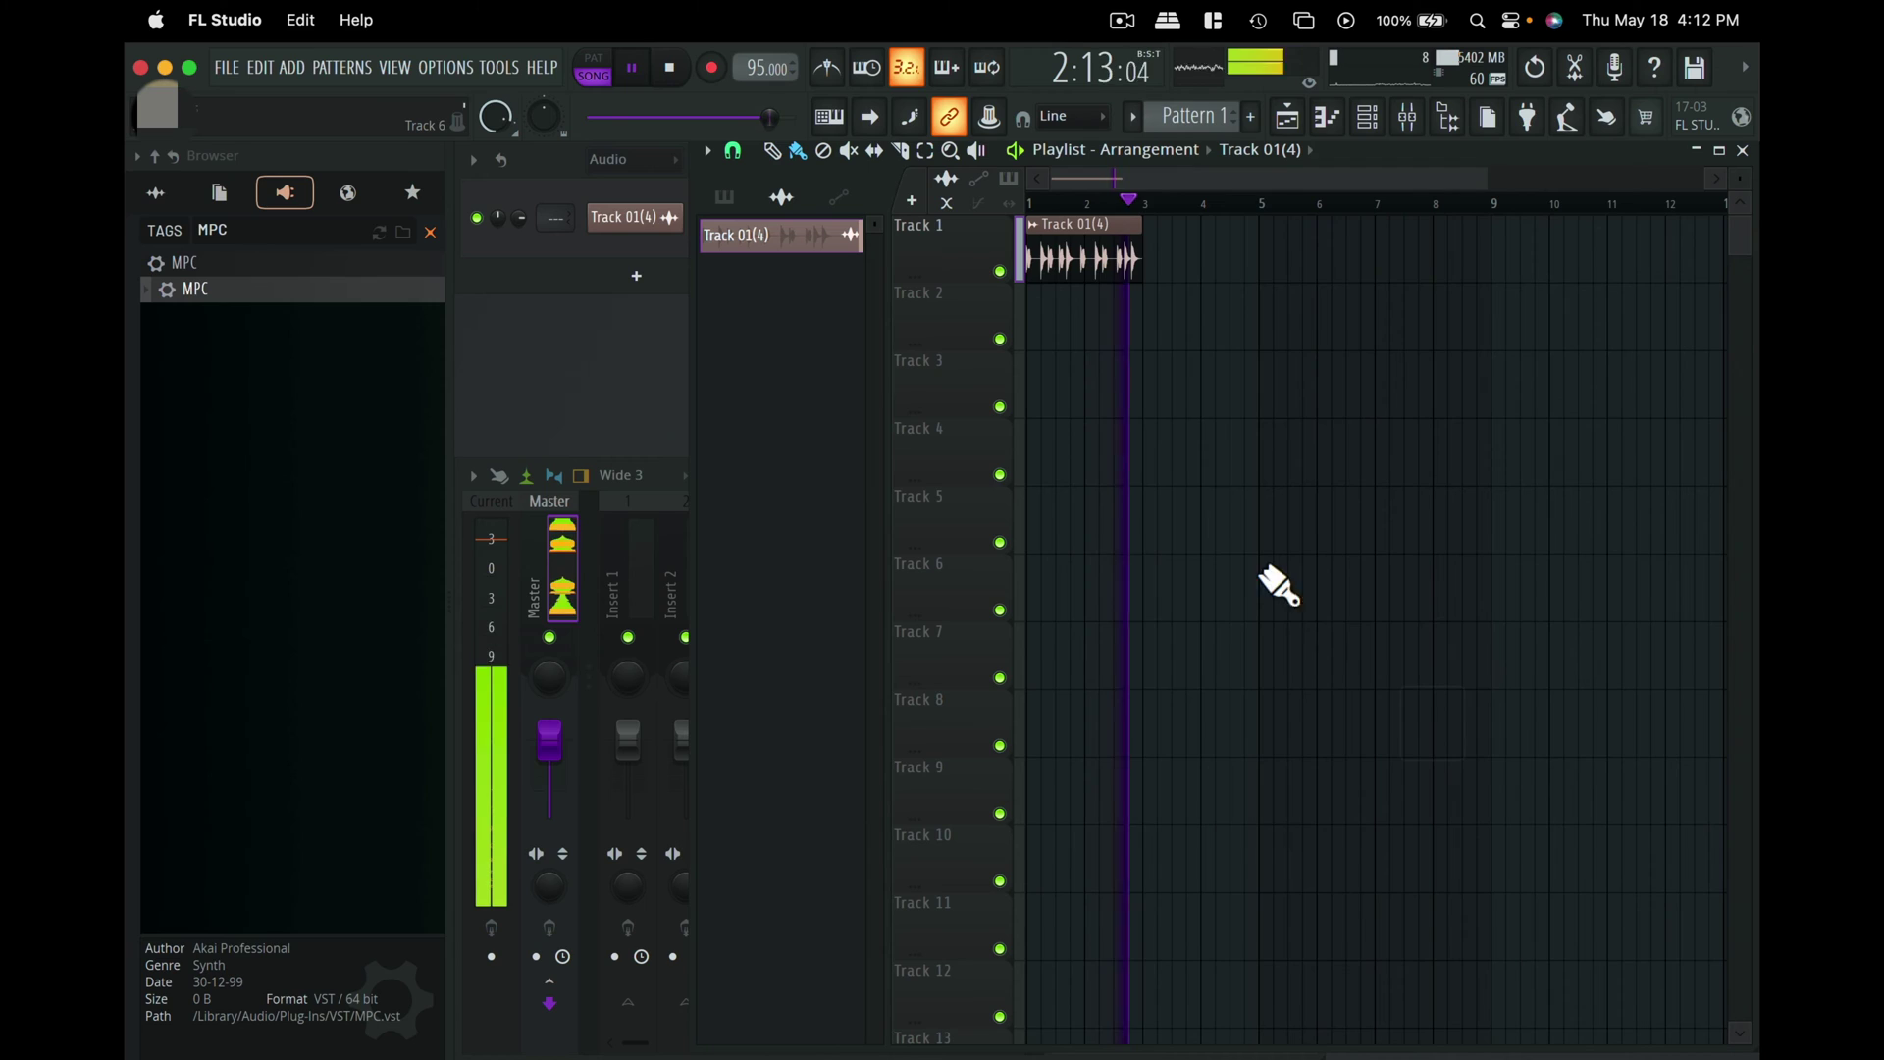
key("space")
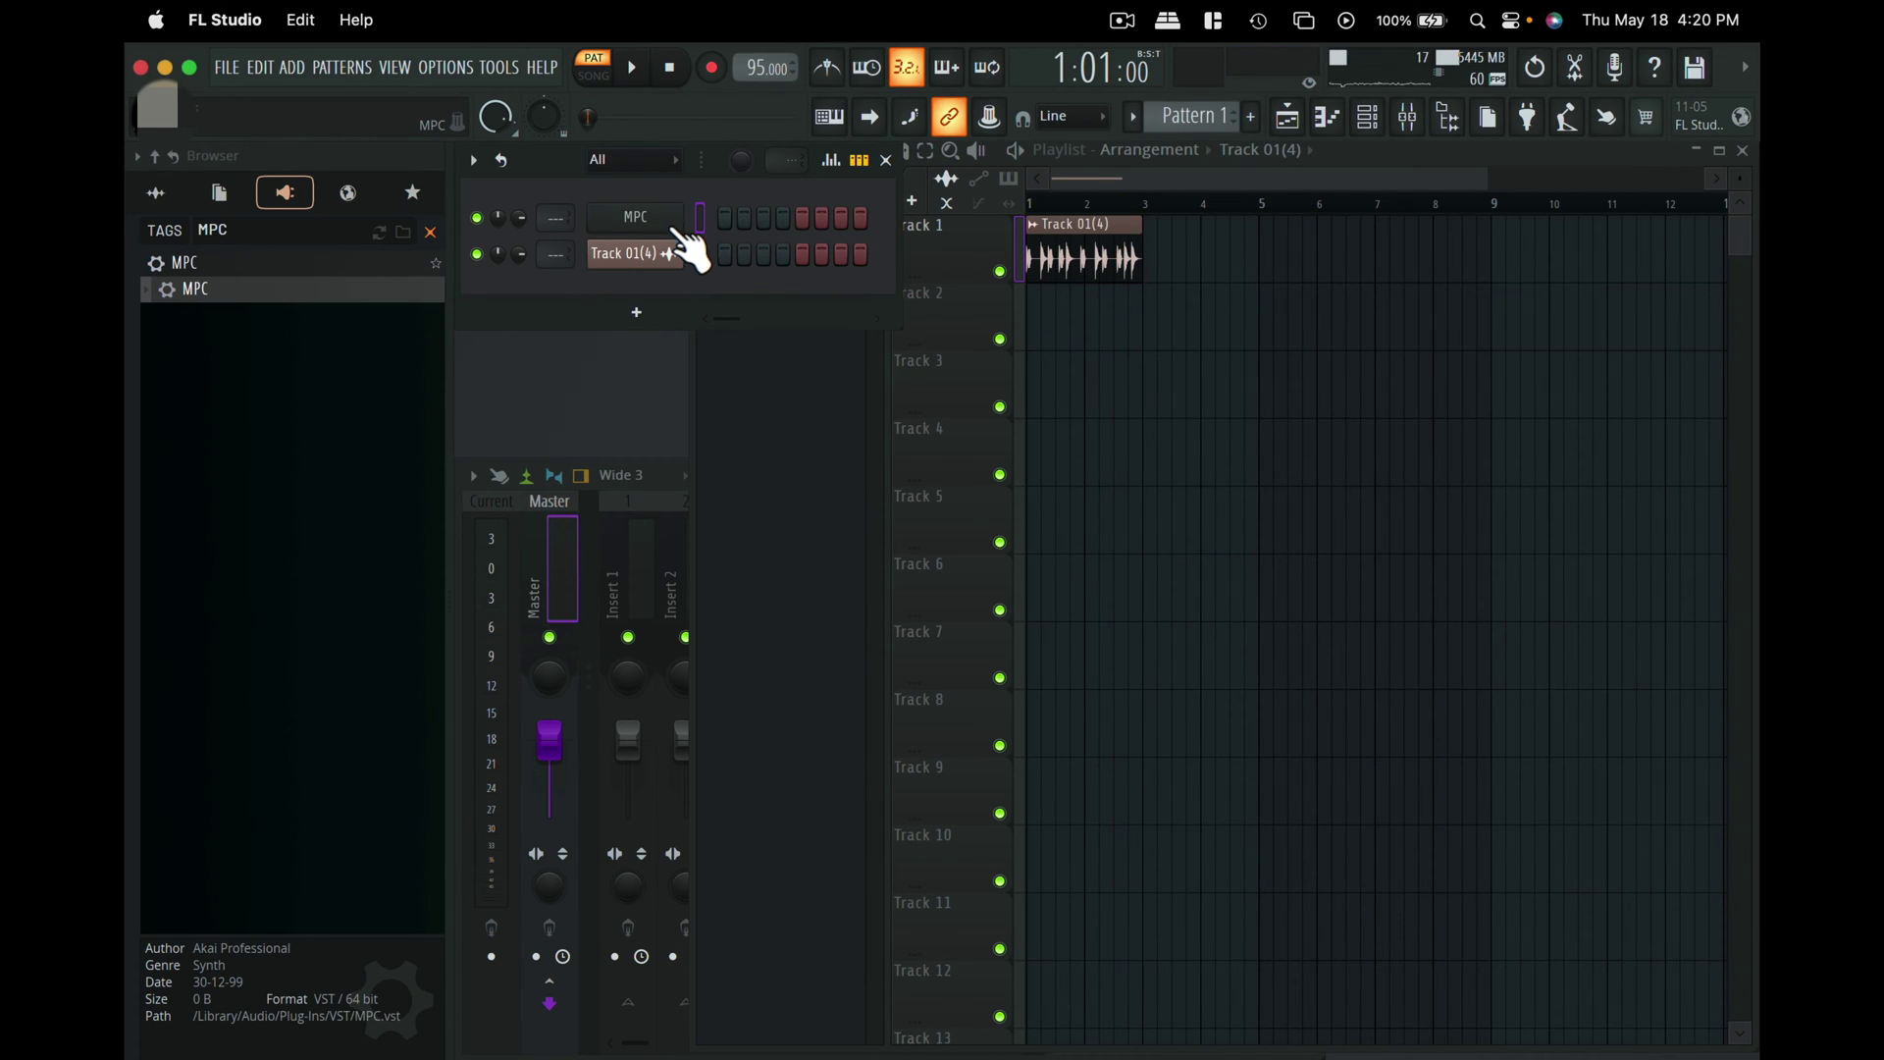
Reopen the MPC plugin from its channel and expand its collapsed window.
left_click(677, 230)
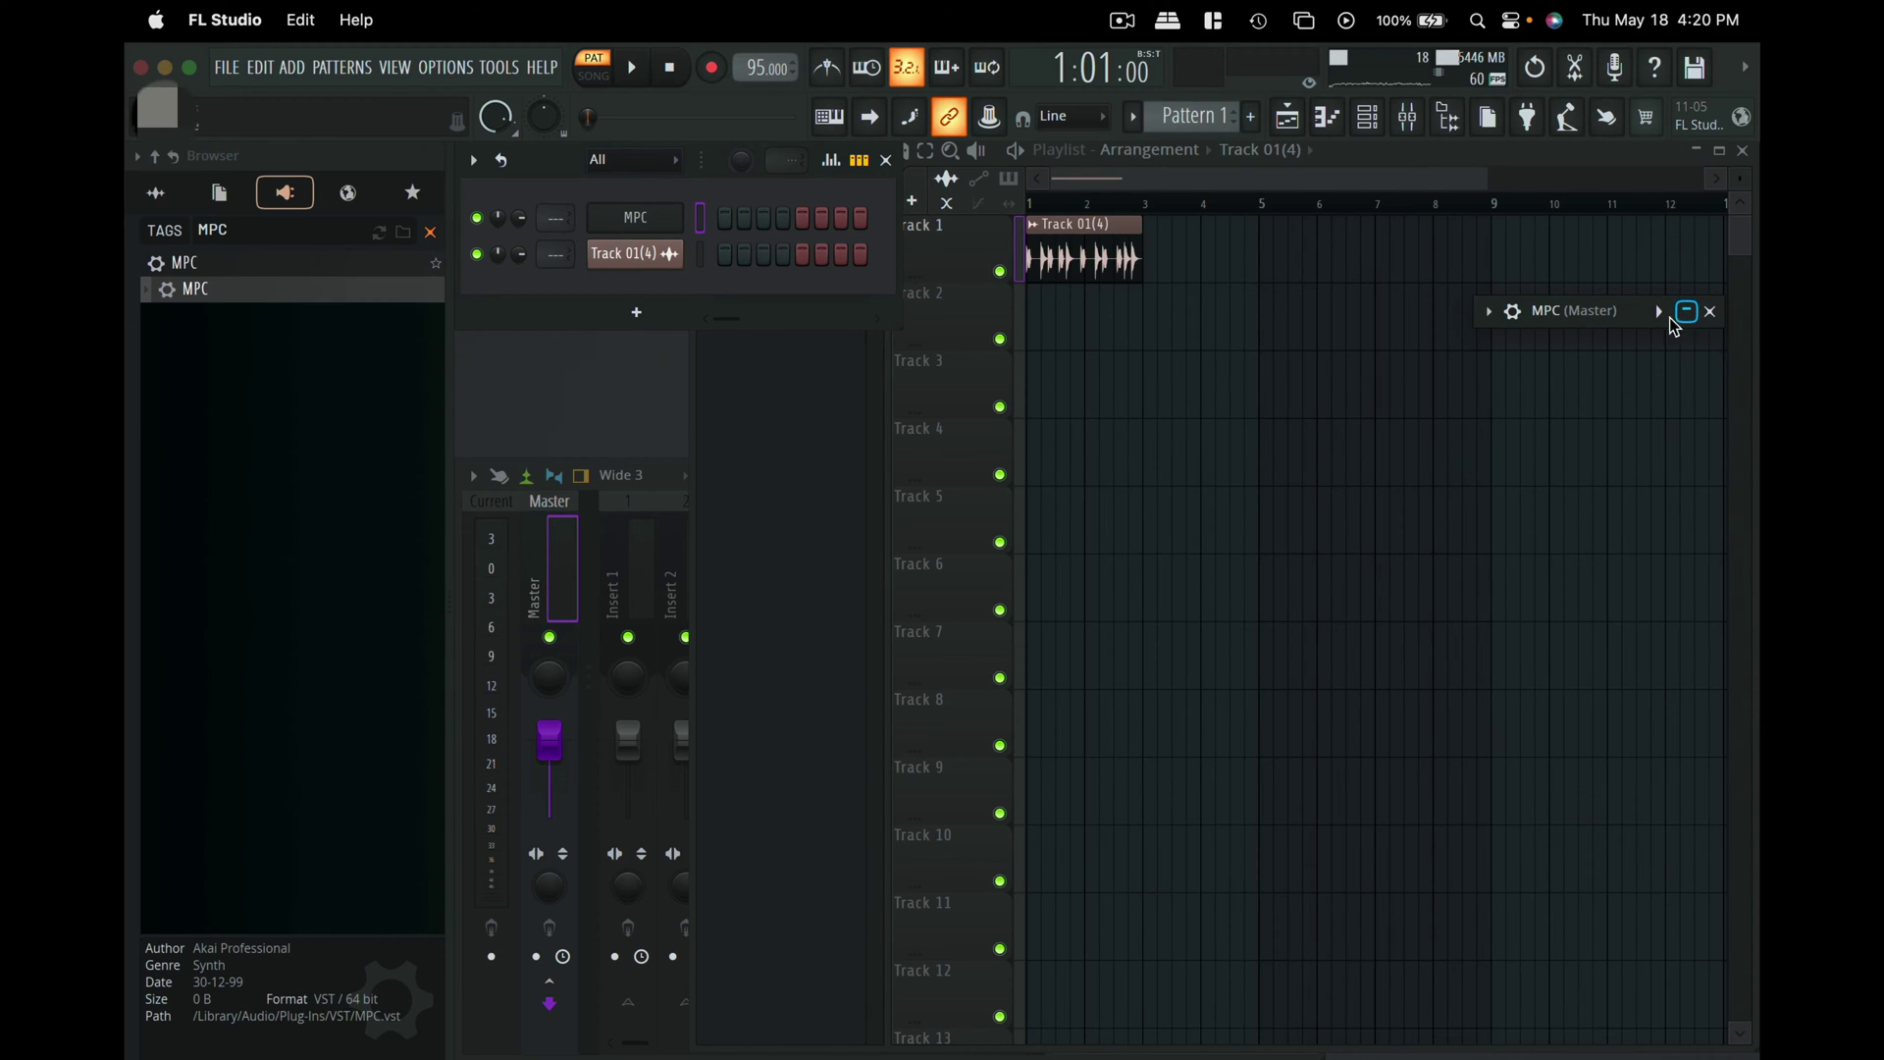
left_click(1672, 317)
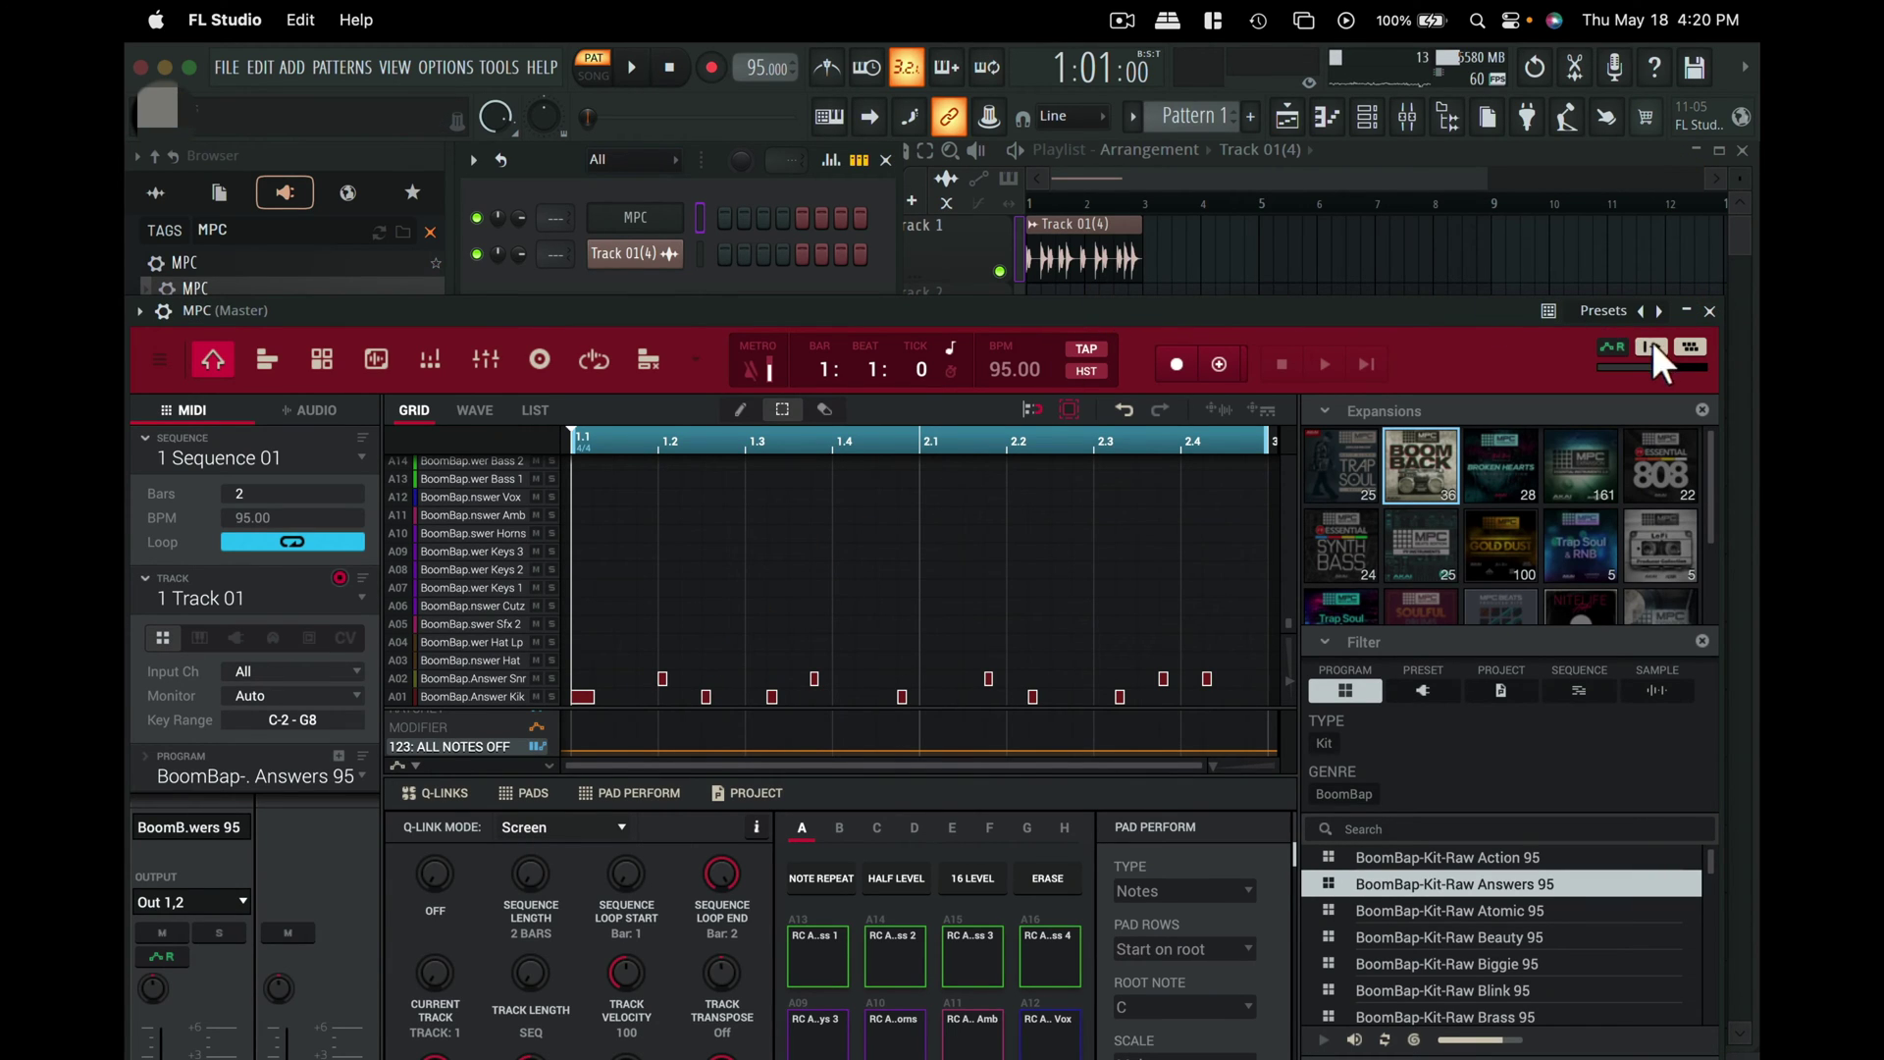
left_click(1687, 311)
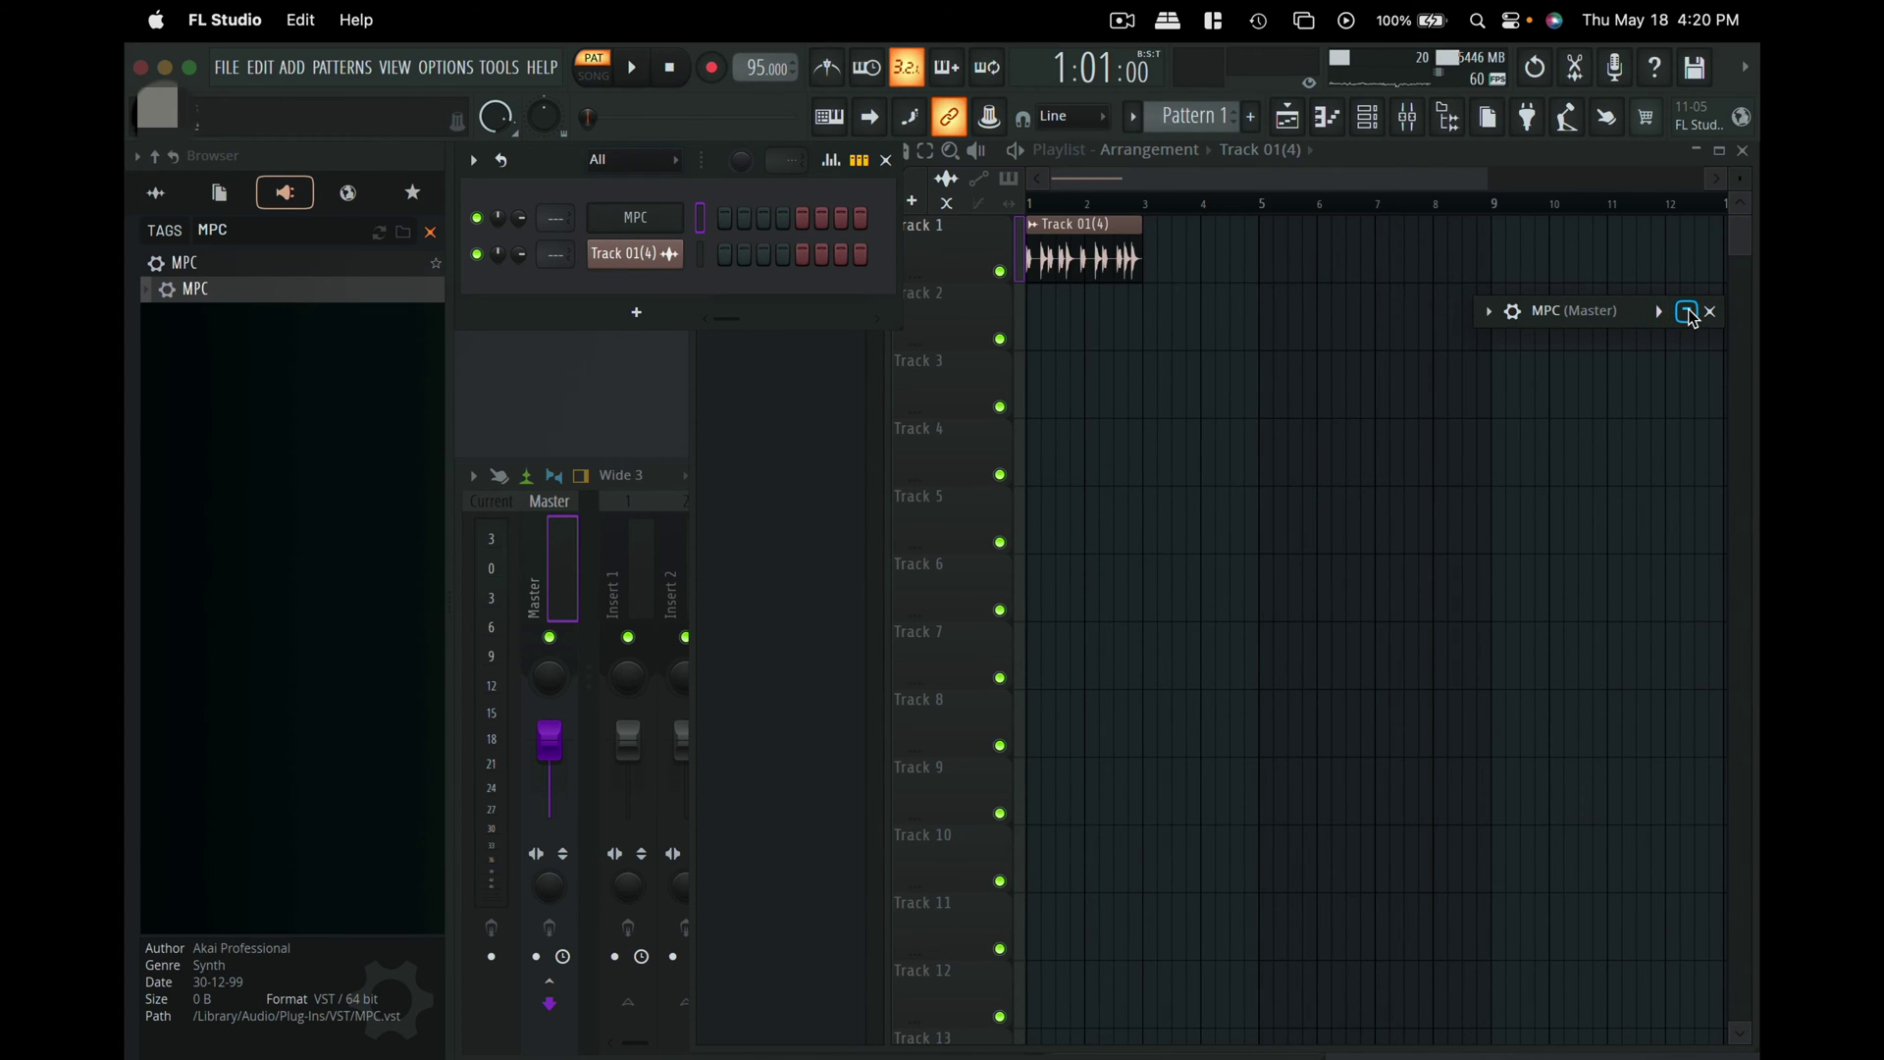
left_click(1687, 311)
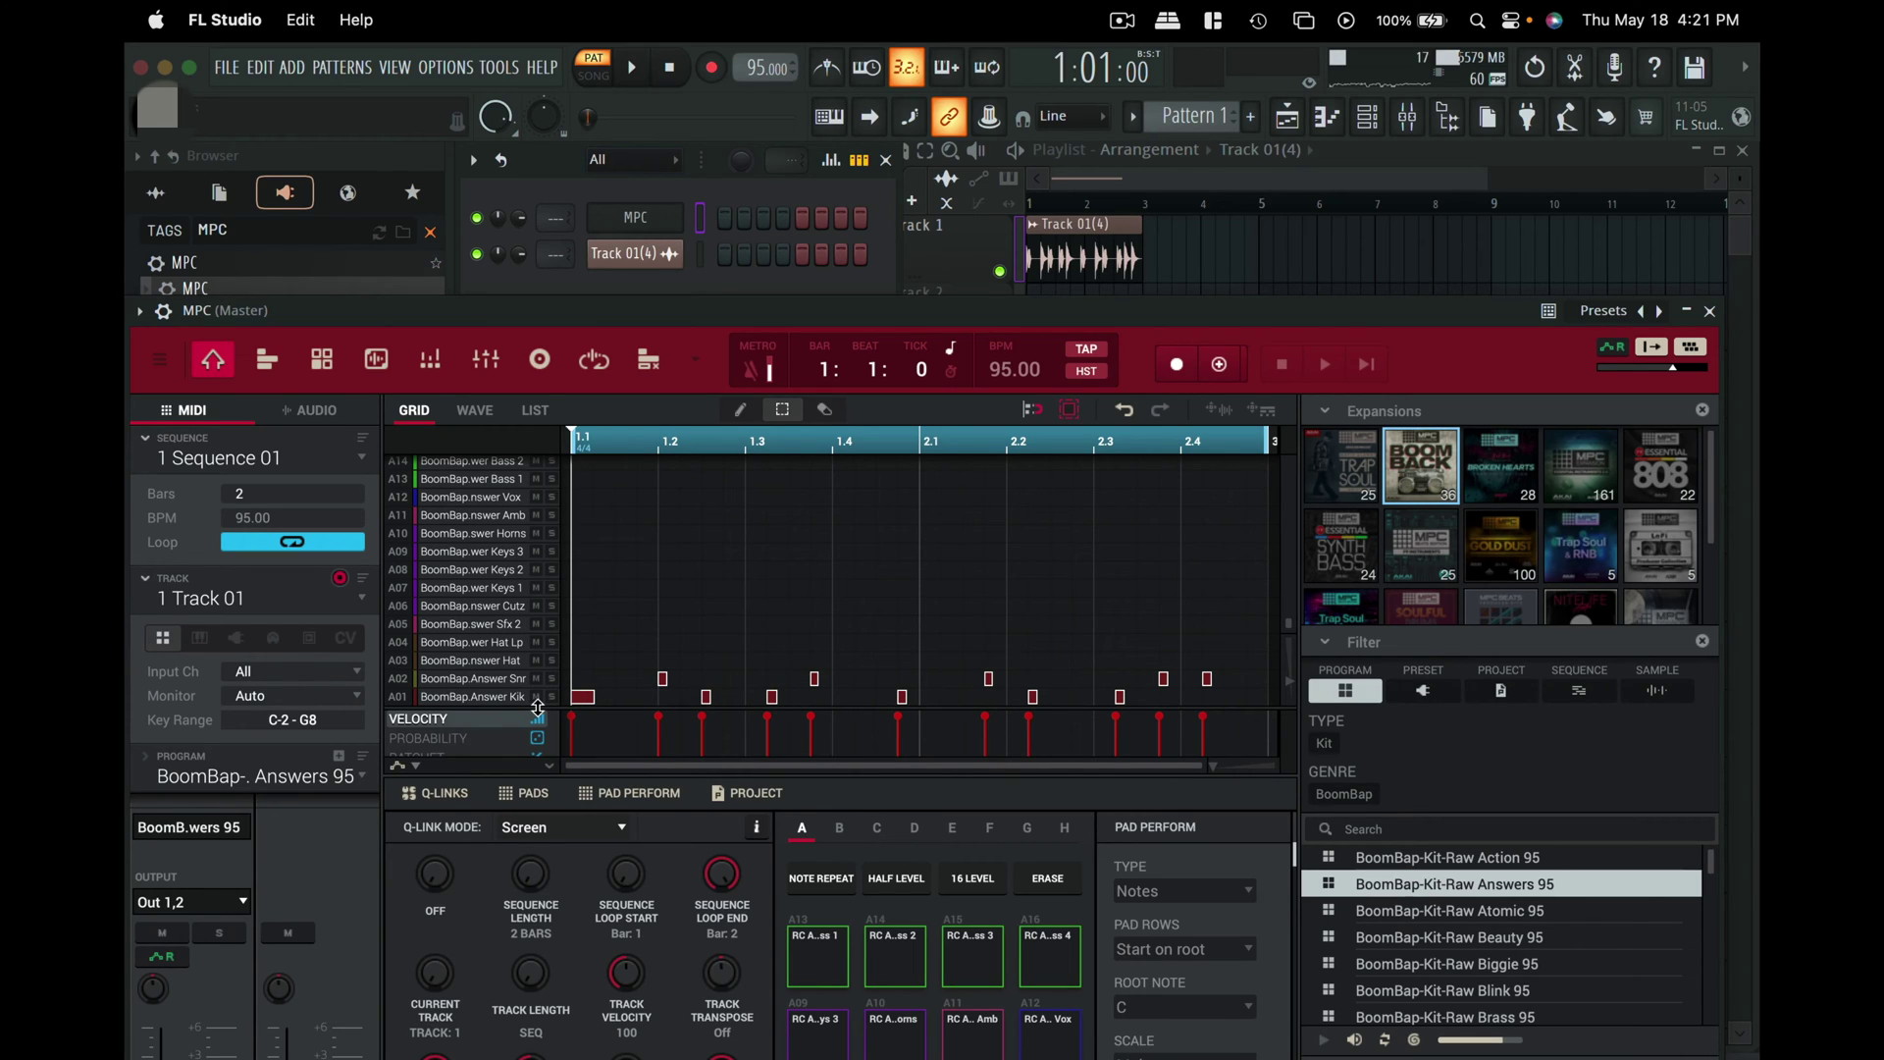
Step through the MPC sequence's tracks down to track 4 and back up to Track 01.
key("Down")
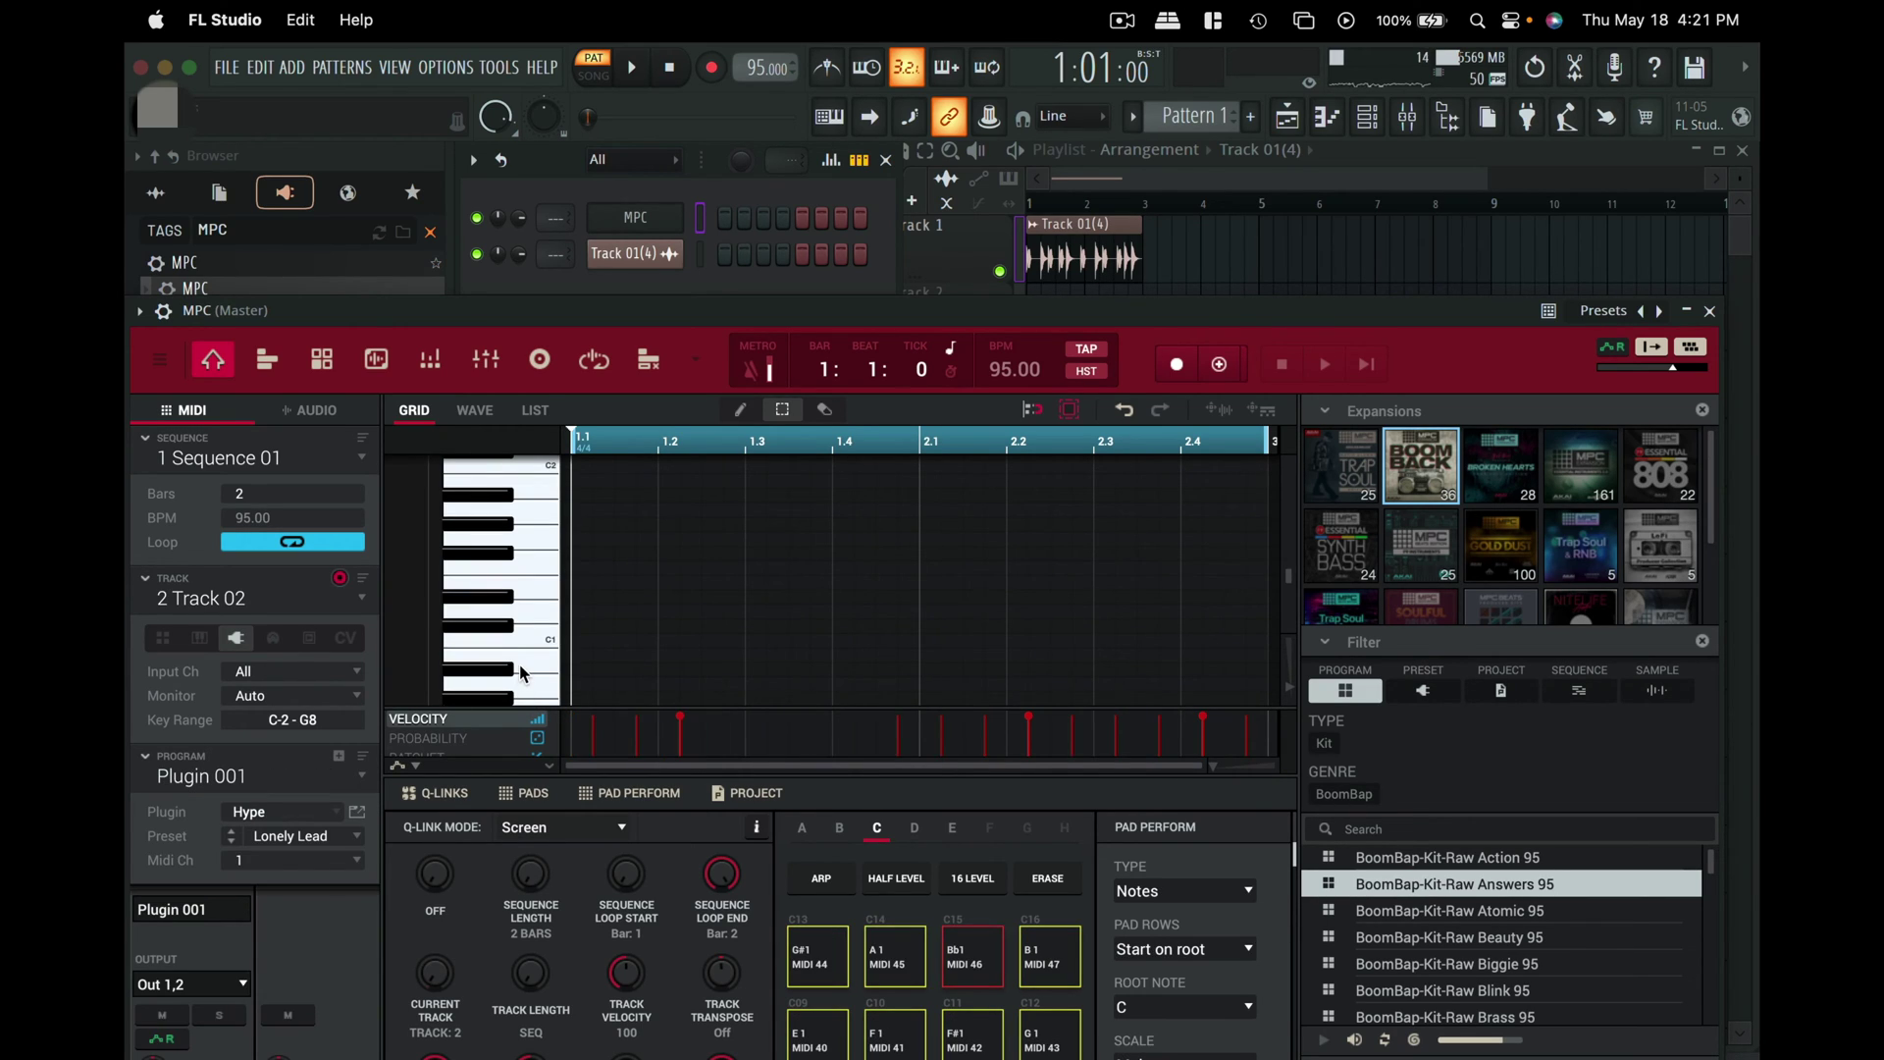
key("Down")
key("Down")
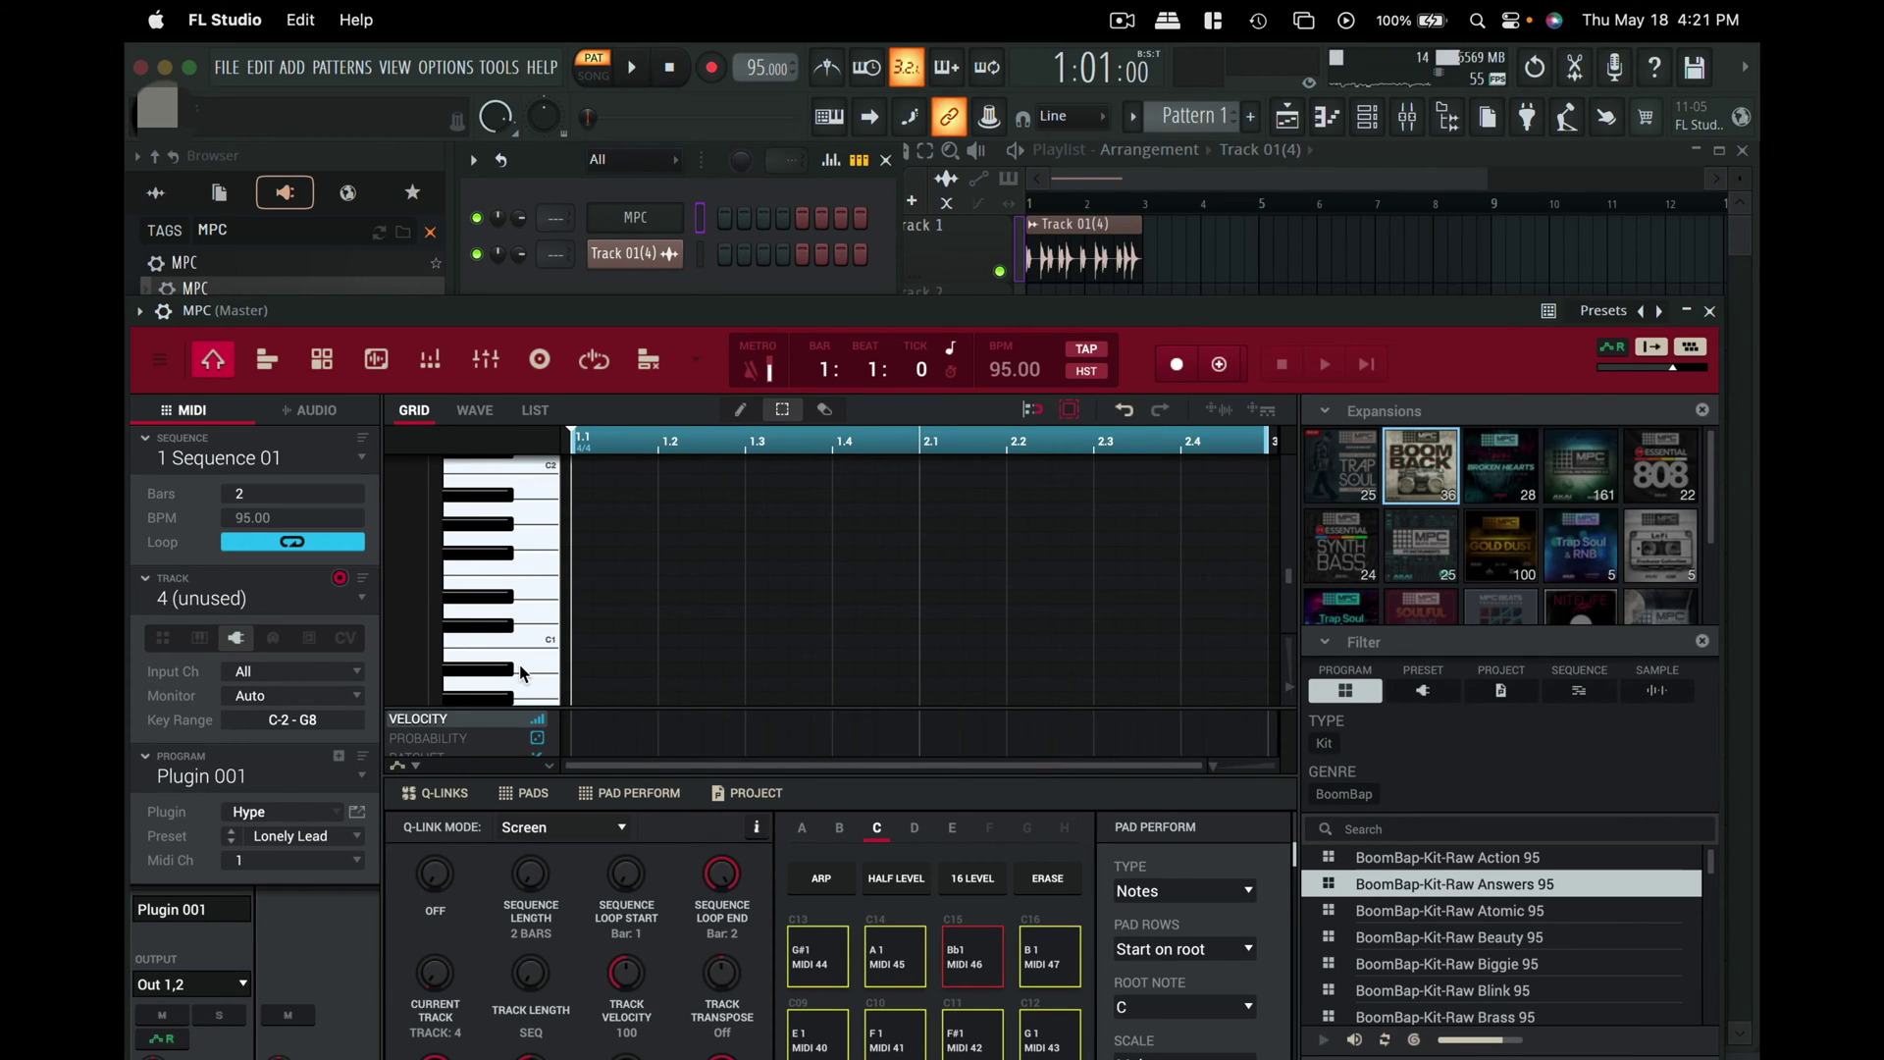
key("Up")
key("Up")
key("Up")
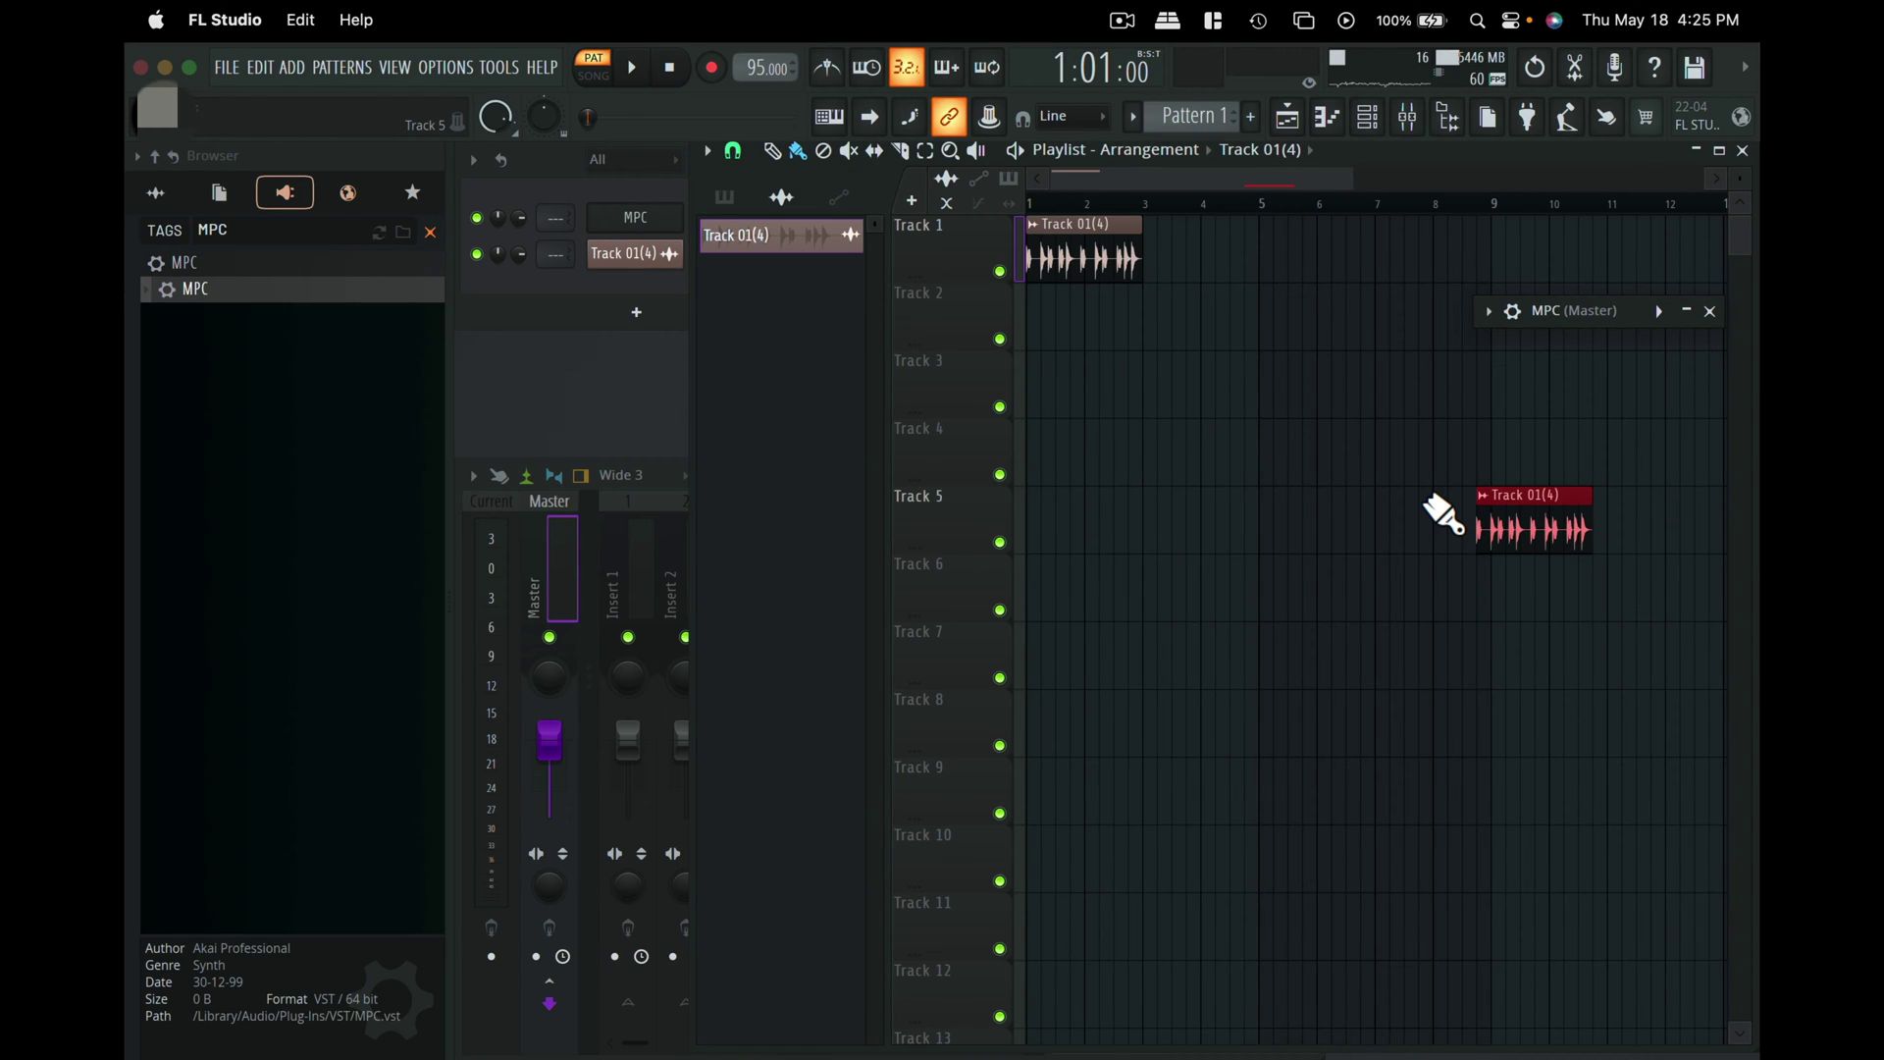
Remove the stray Track 01(4) clip from playlist Track 5, then reopen the MPC plugin and expand its collapsed window.
left_click_drag(1443, 509, 650, 230)
left_click(633, 218)
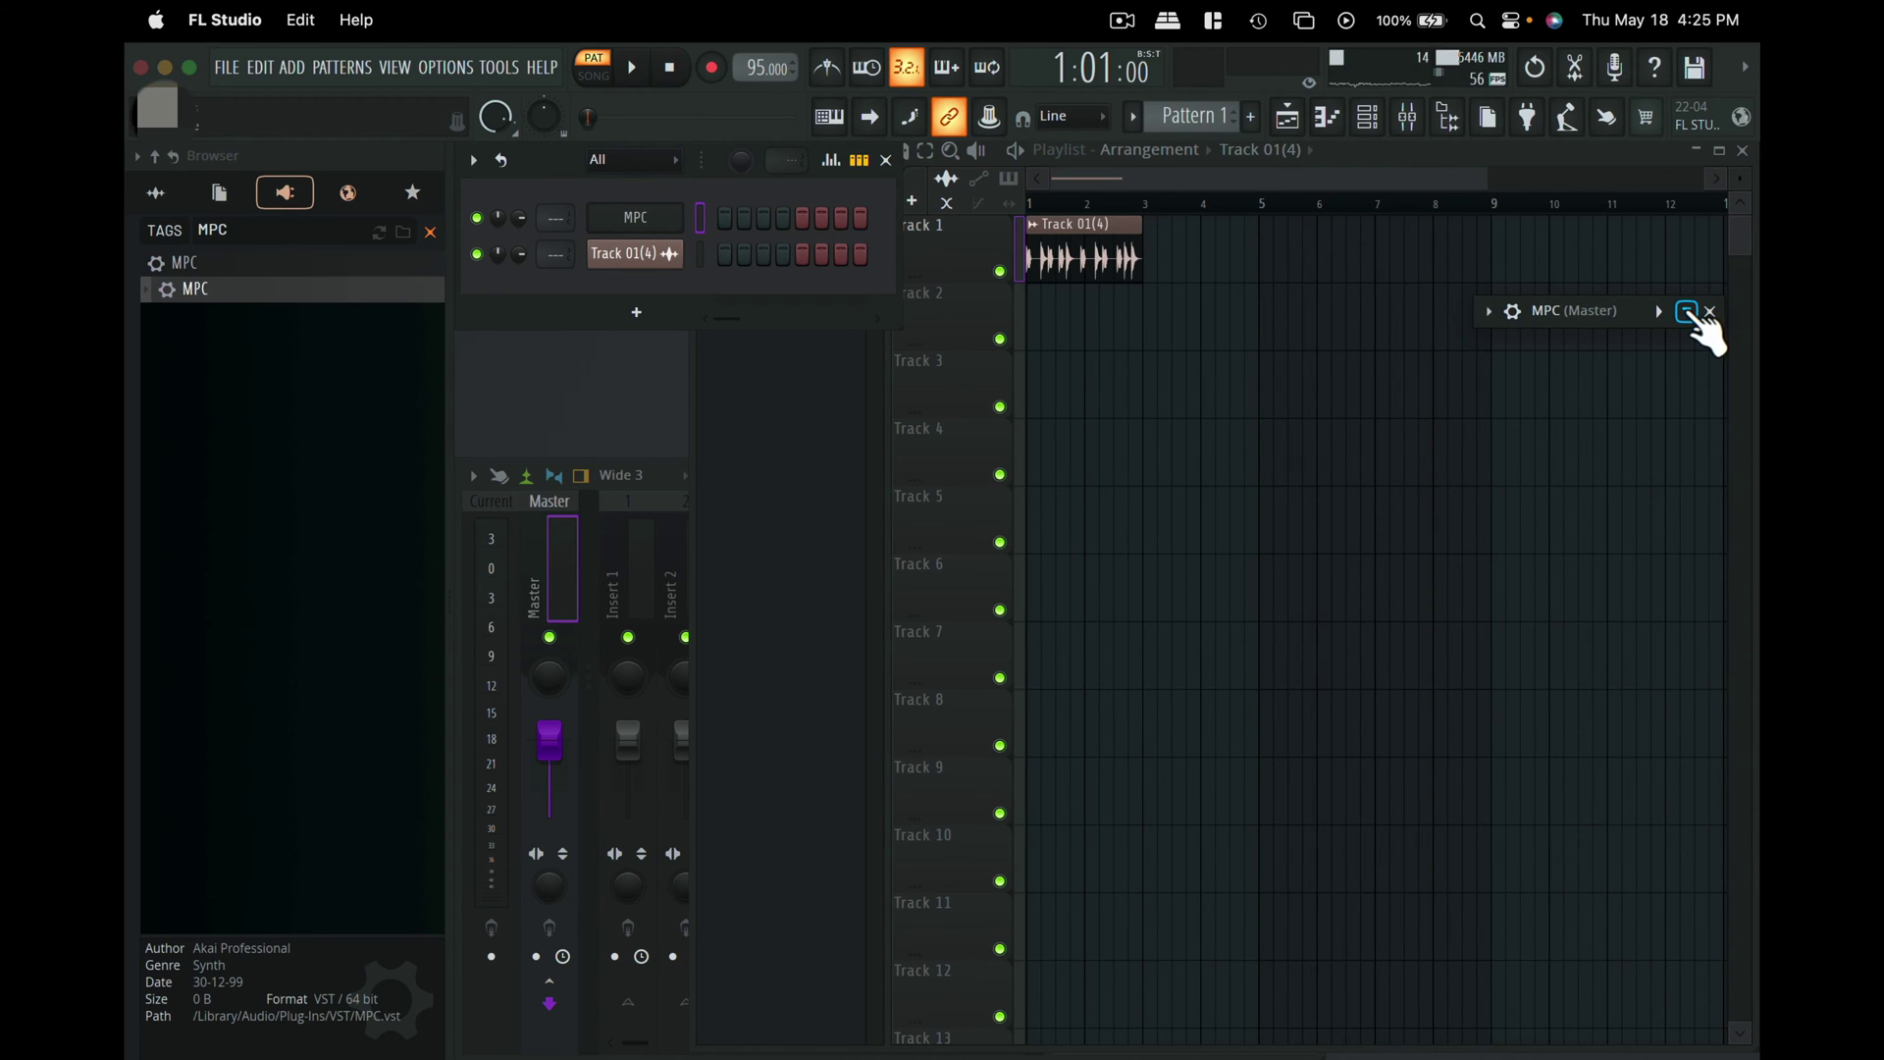
left_click(1687, 312)
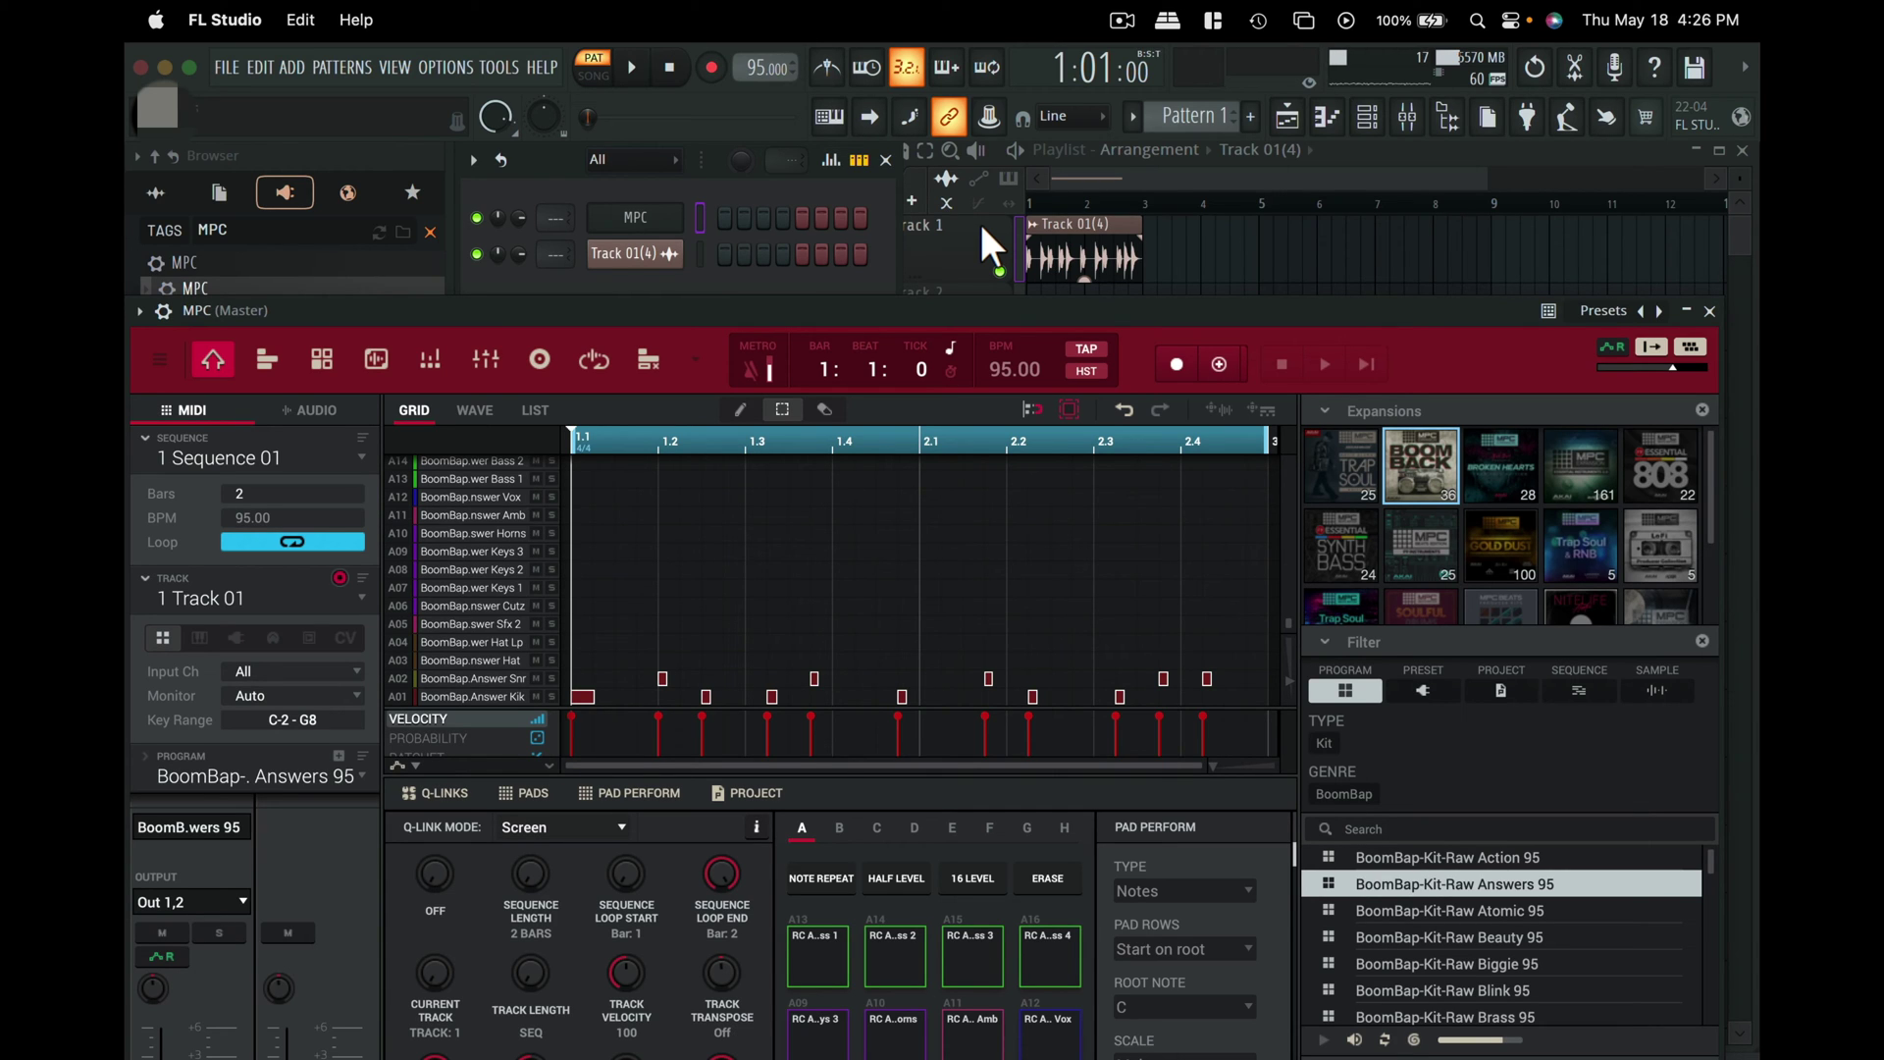
Move the MPC window up to just beneath the transport controls so its pads and Q-Link controls are in view.
left_click_drag(1181, 316, 1213, 76)
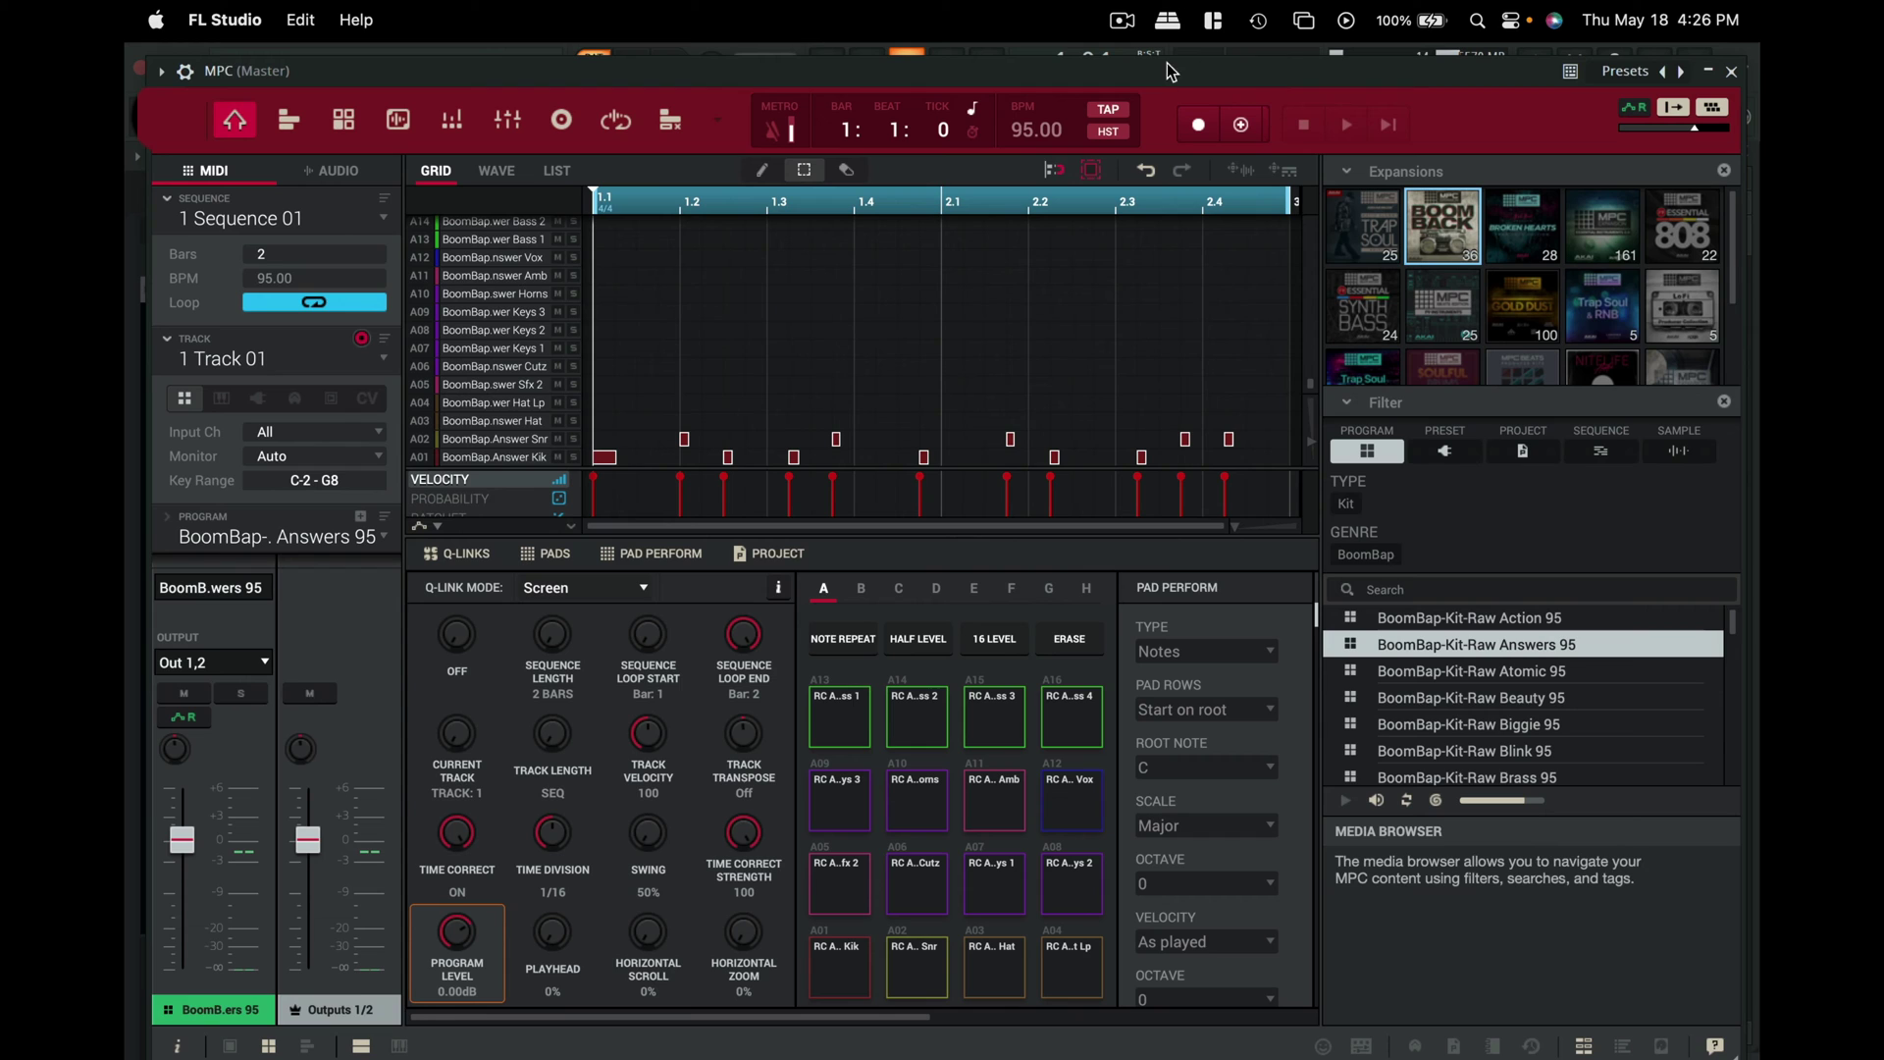
left_click_drag(1188, 71, 1198, 117)
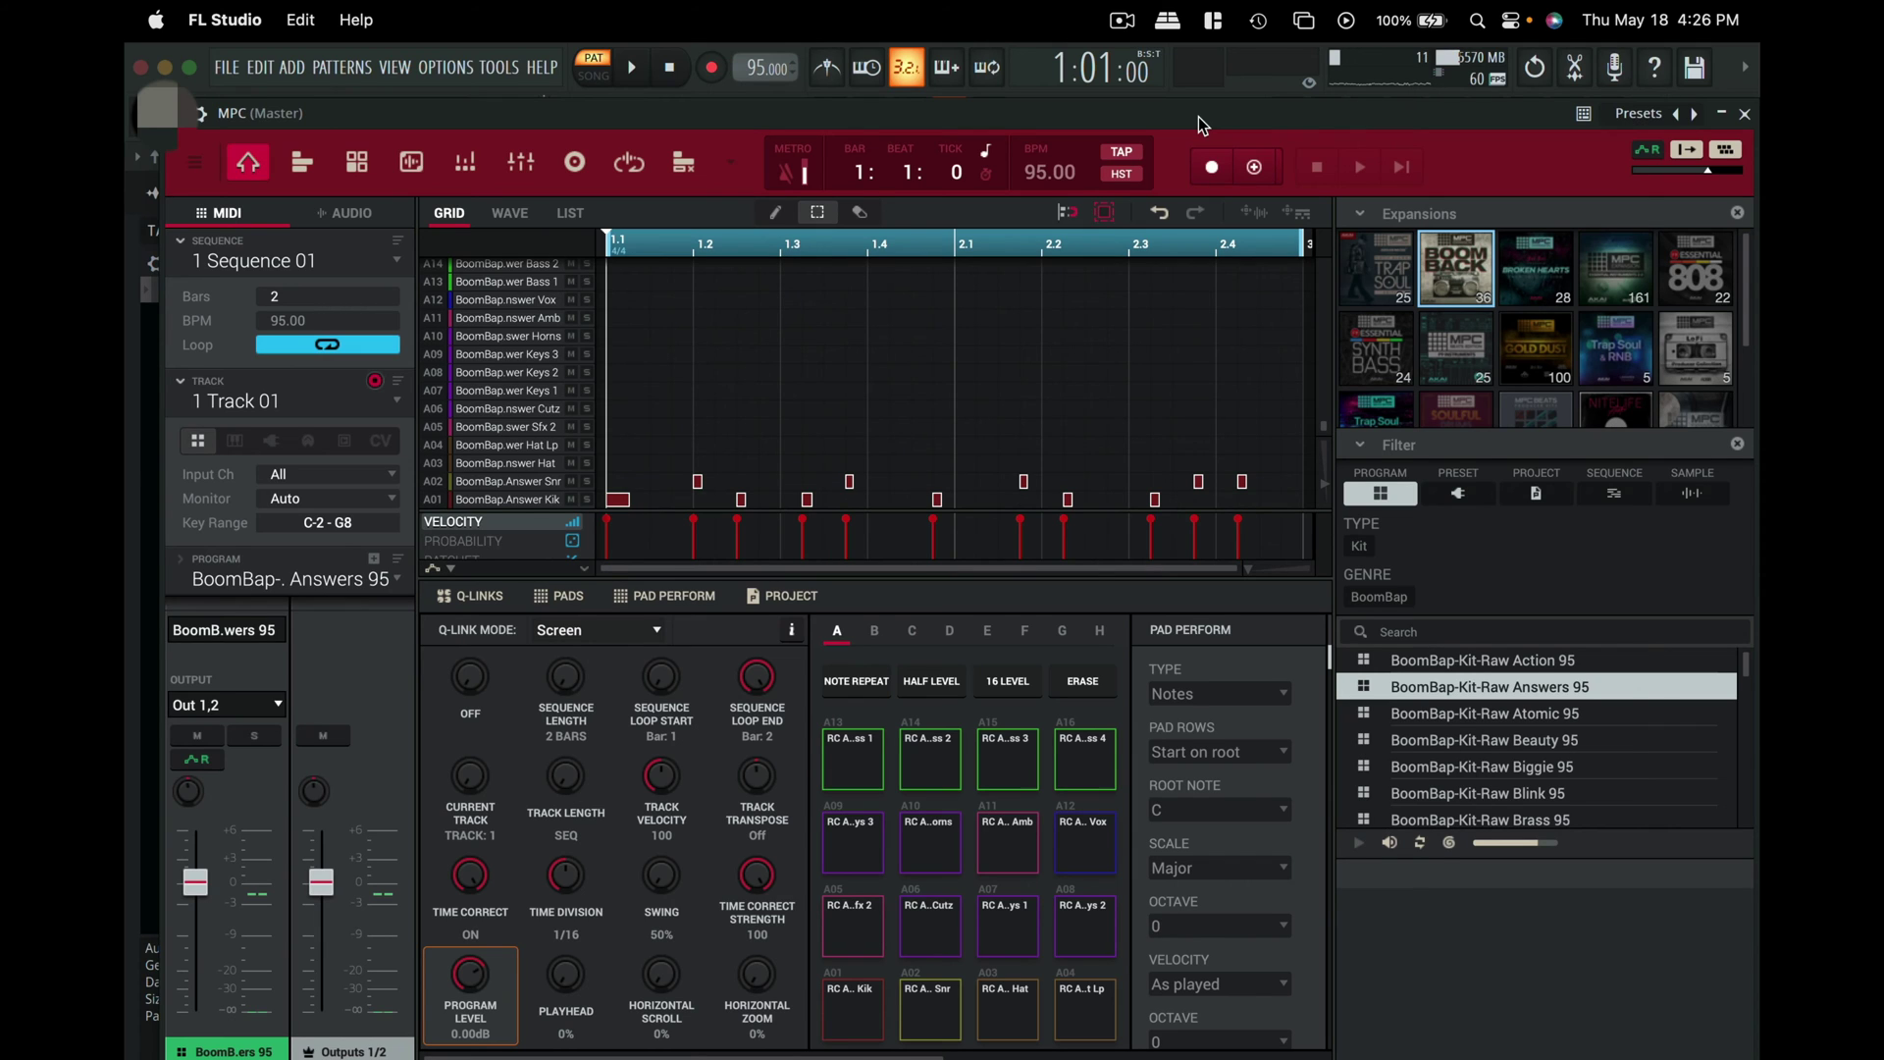
mouse_move(1198, 116)
left_mouse_down()
mouse_move(1073, 119)
mouse_move(1181, 126)
left_mouse_up()
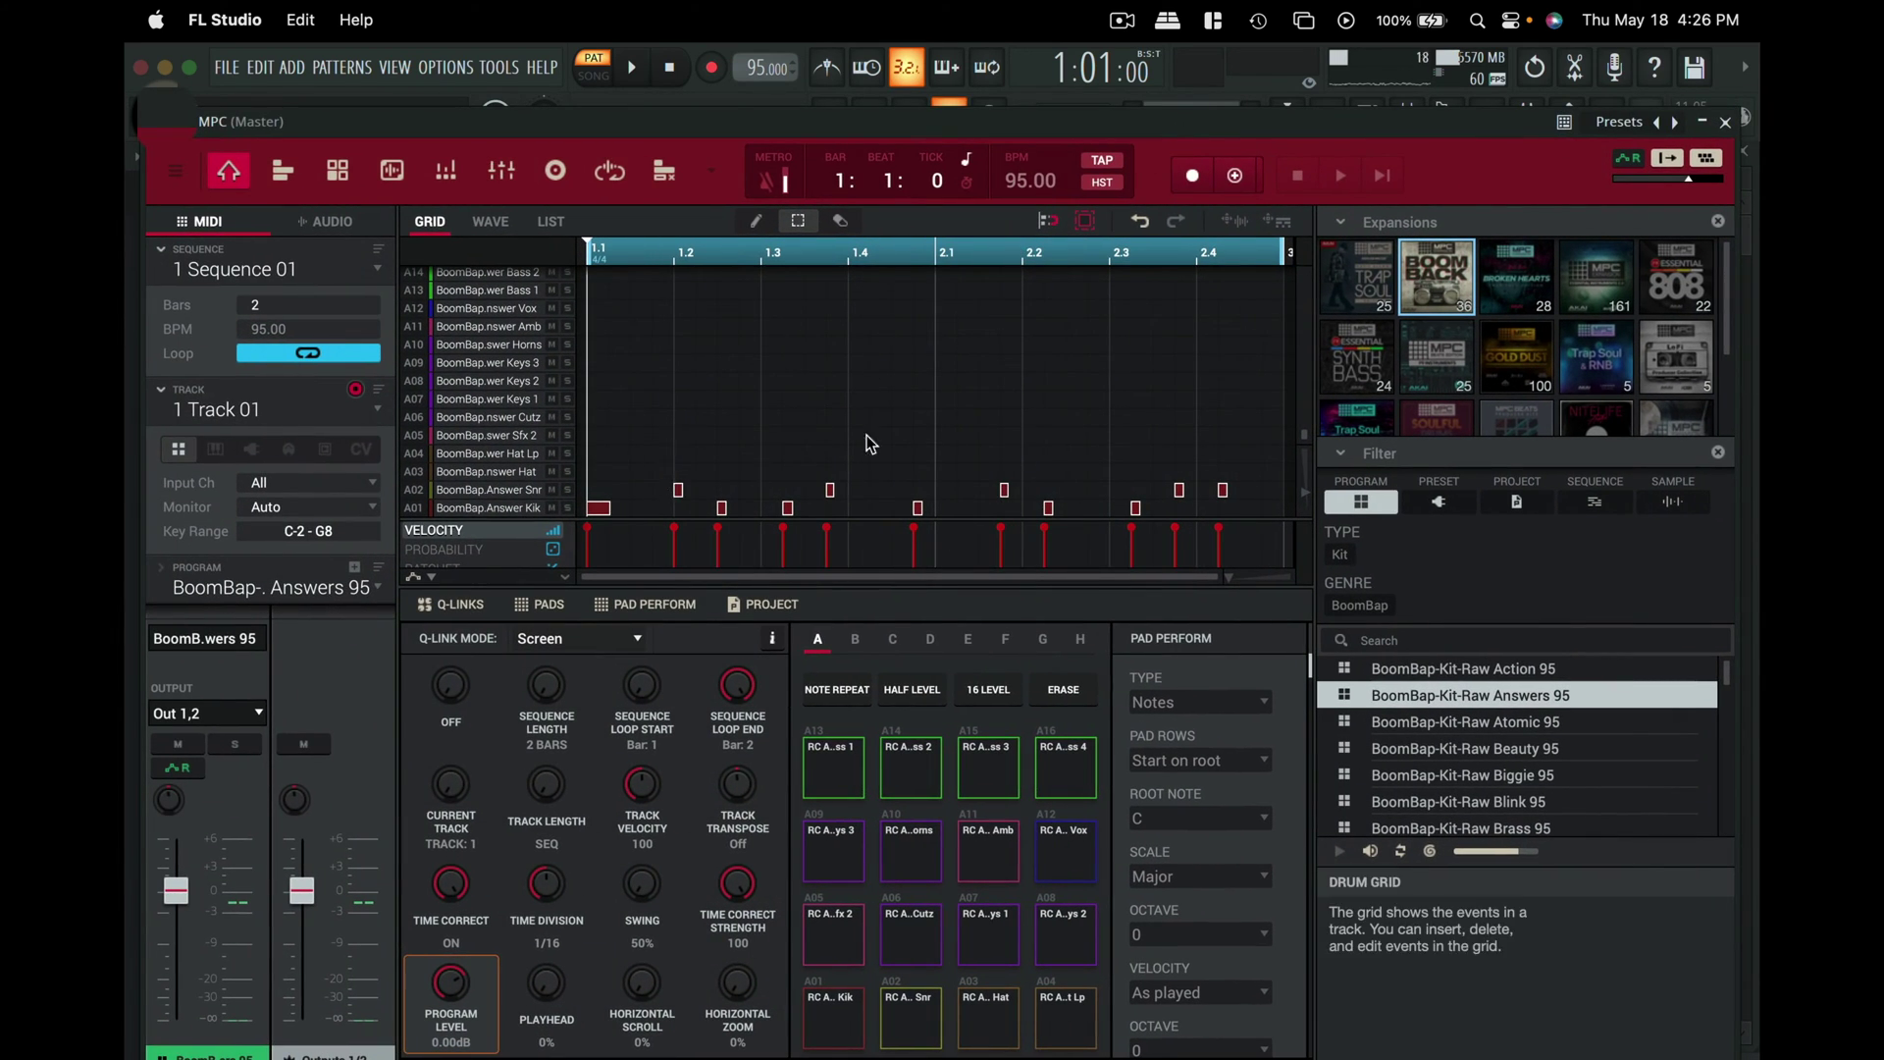
left_click_drag(1067, 125, 1051, 501)
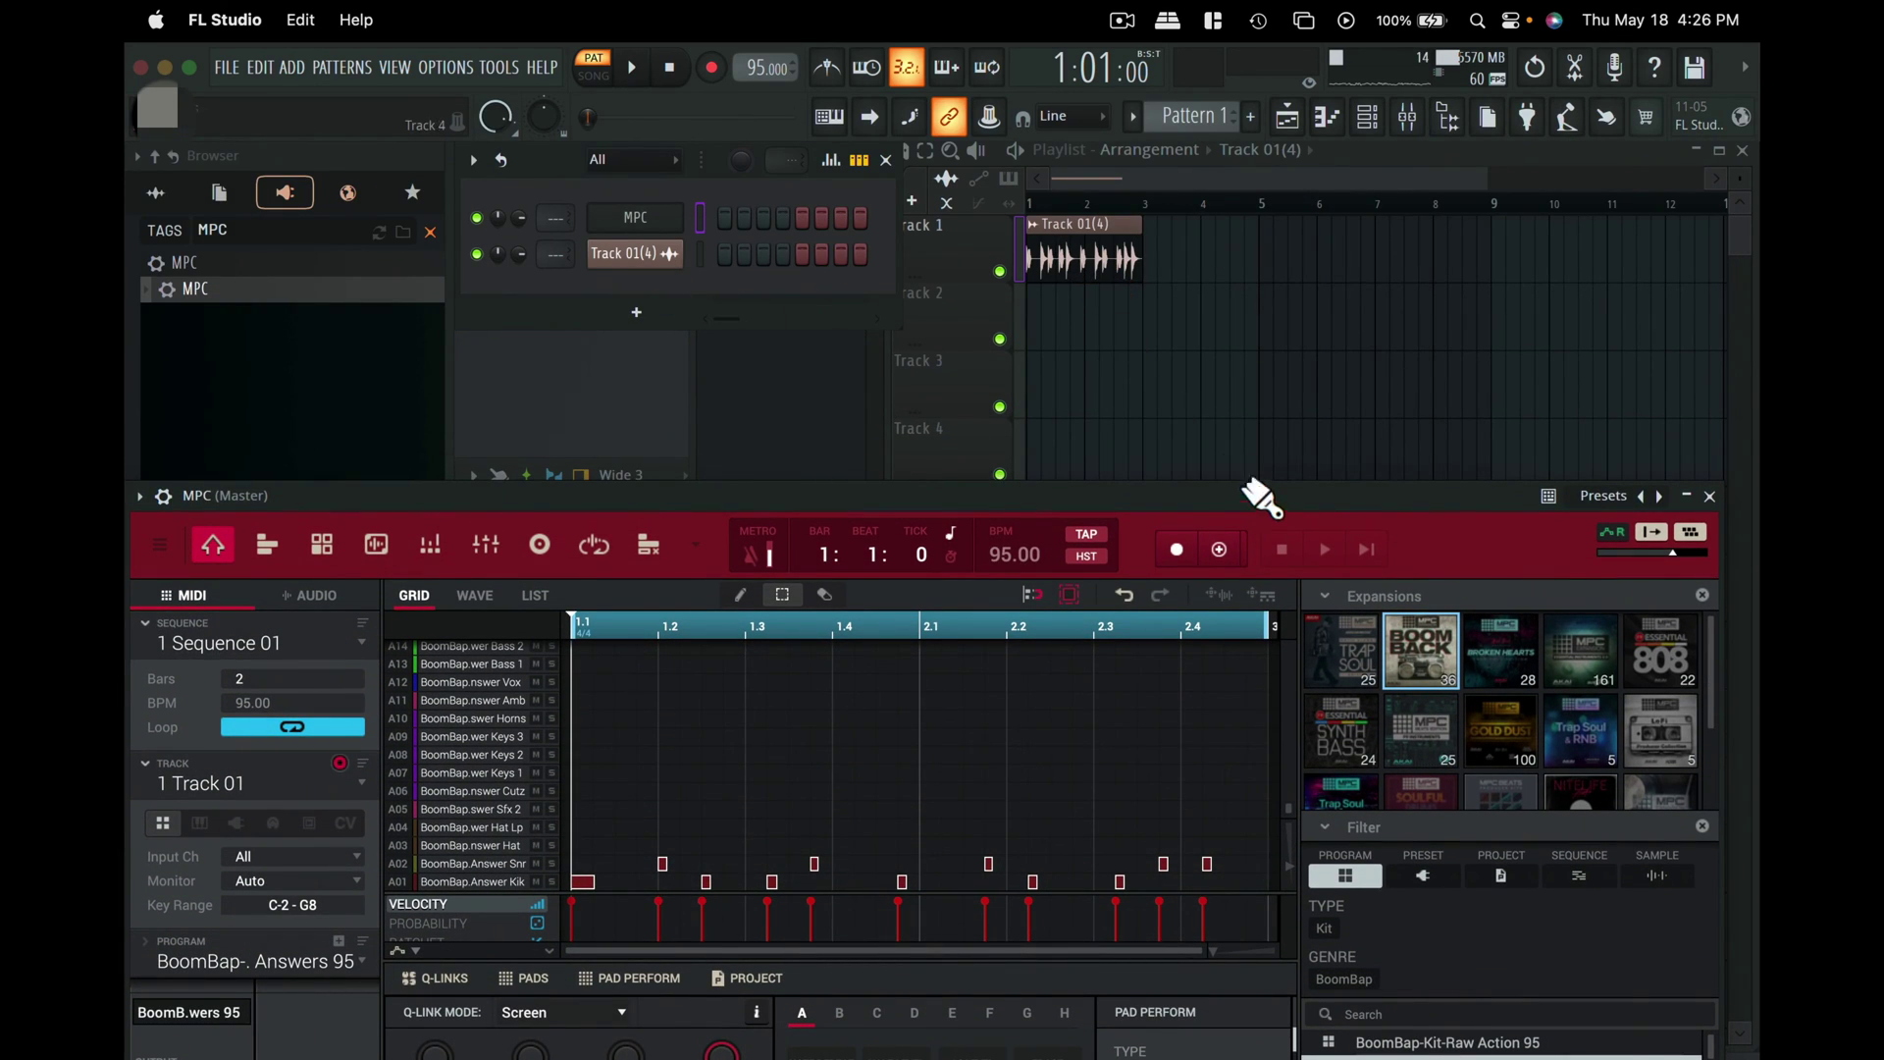
left_click_drag(1262, 494, 1352, 156)
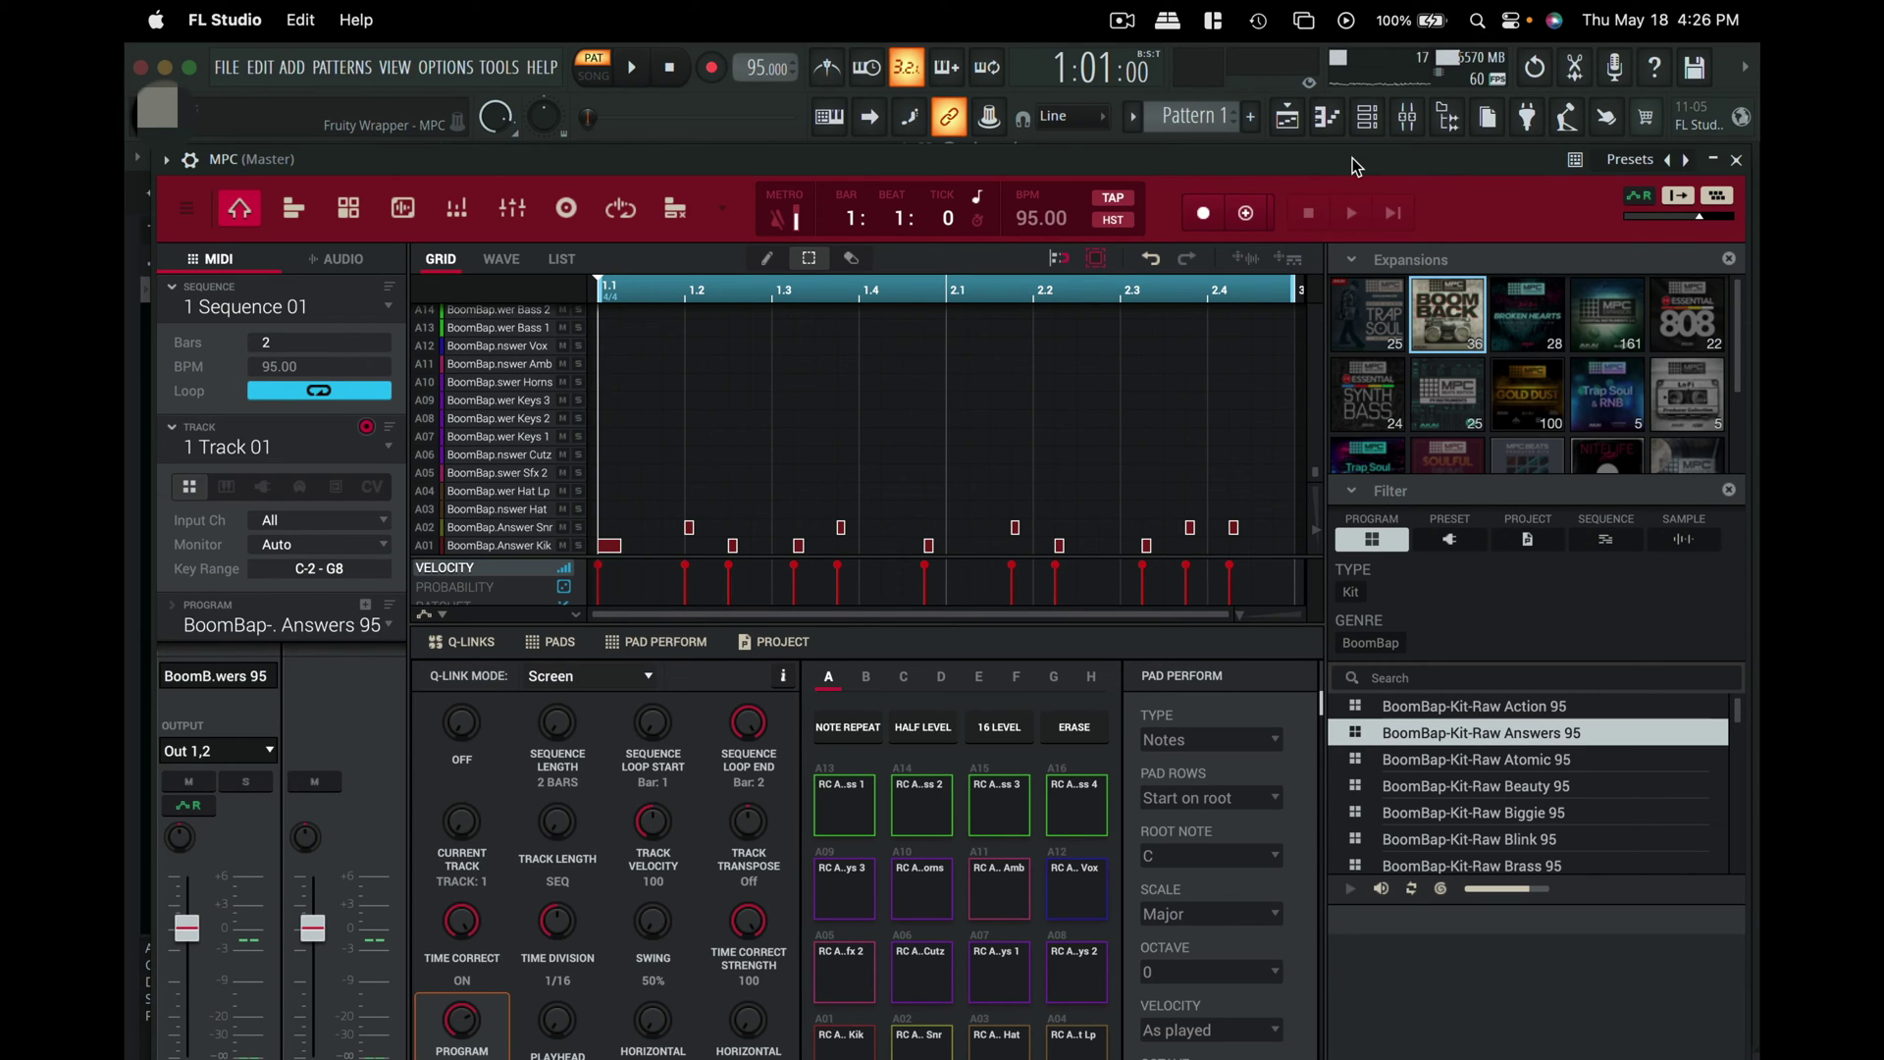
left_click_drag(1352, 157, 1299, 317)
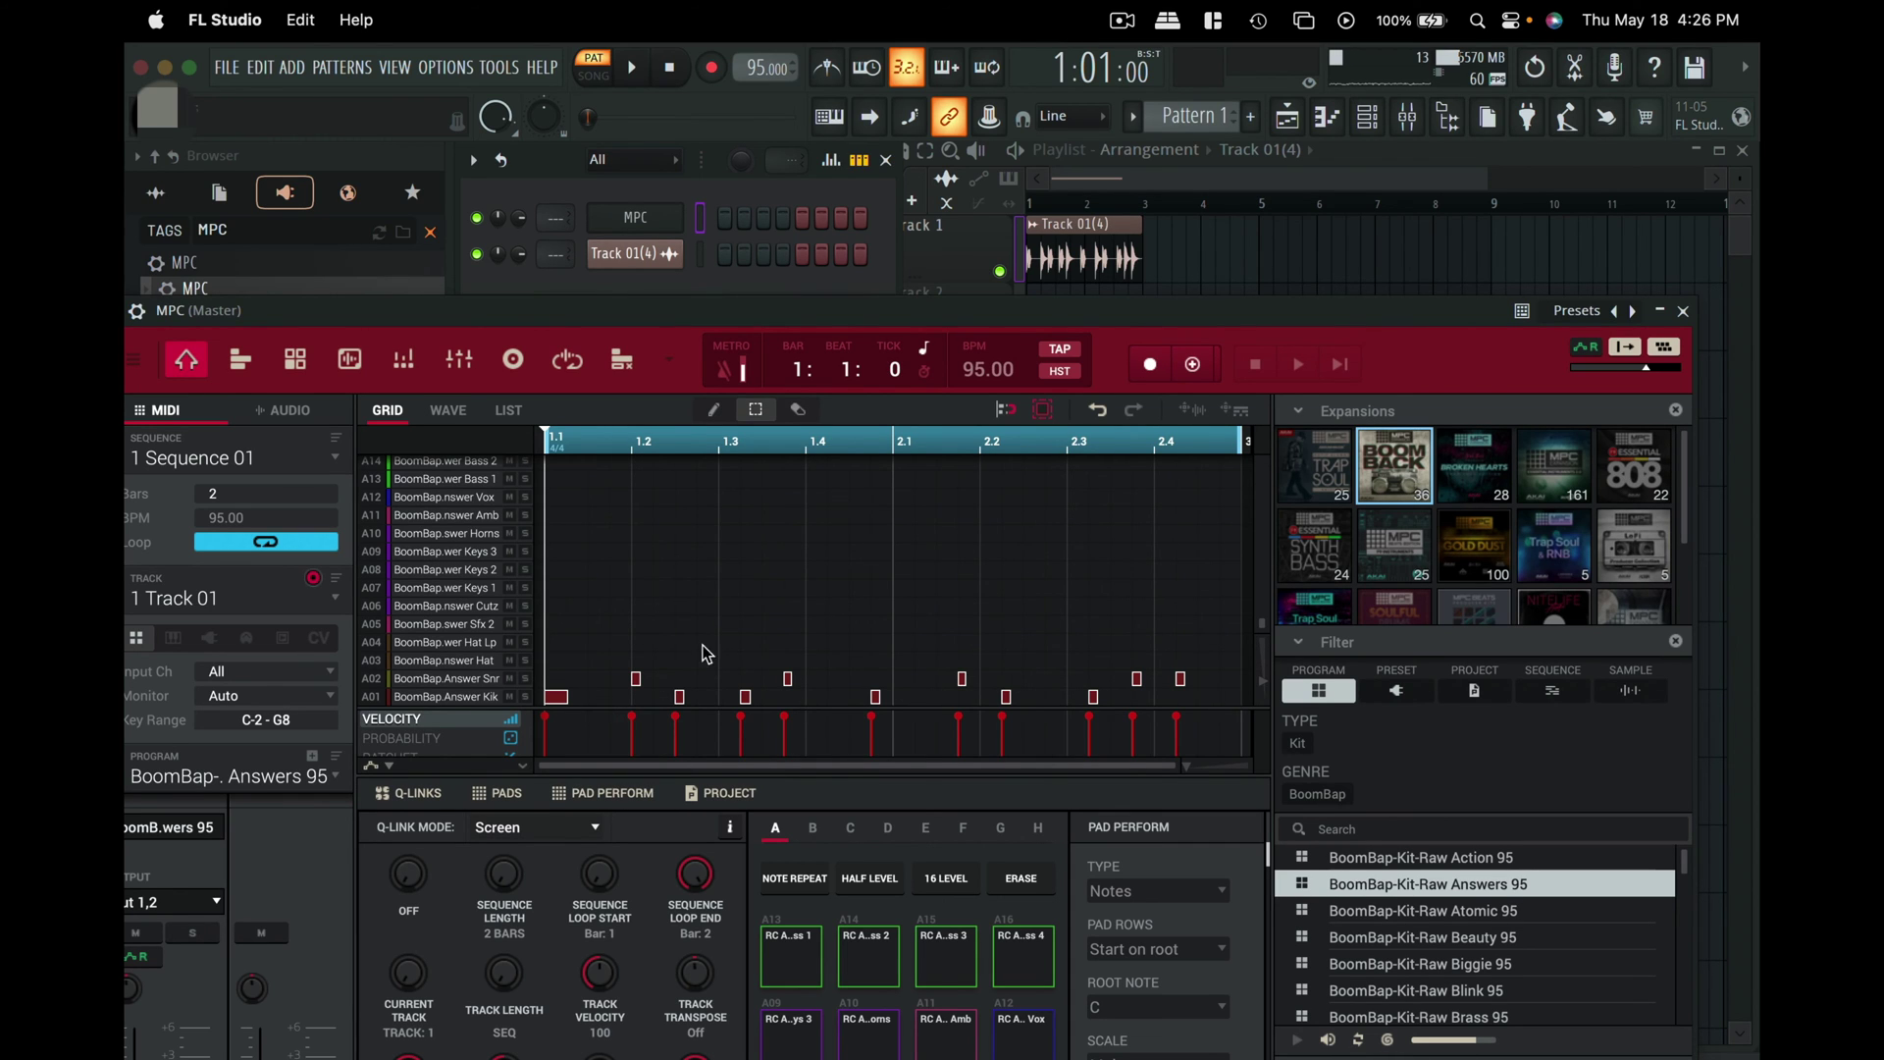
left_click_drag(1122, 307, 1152, 409)
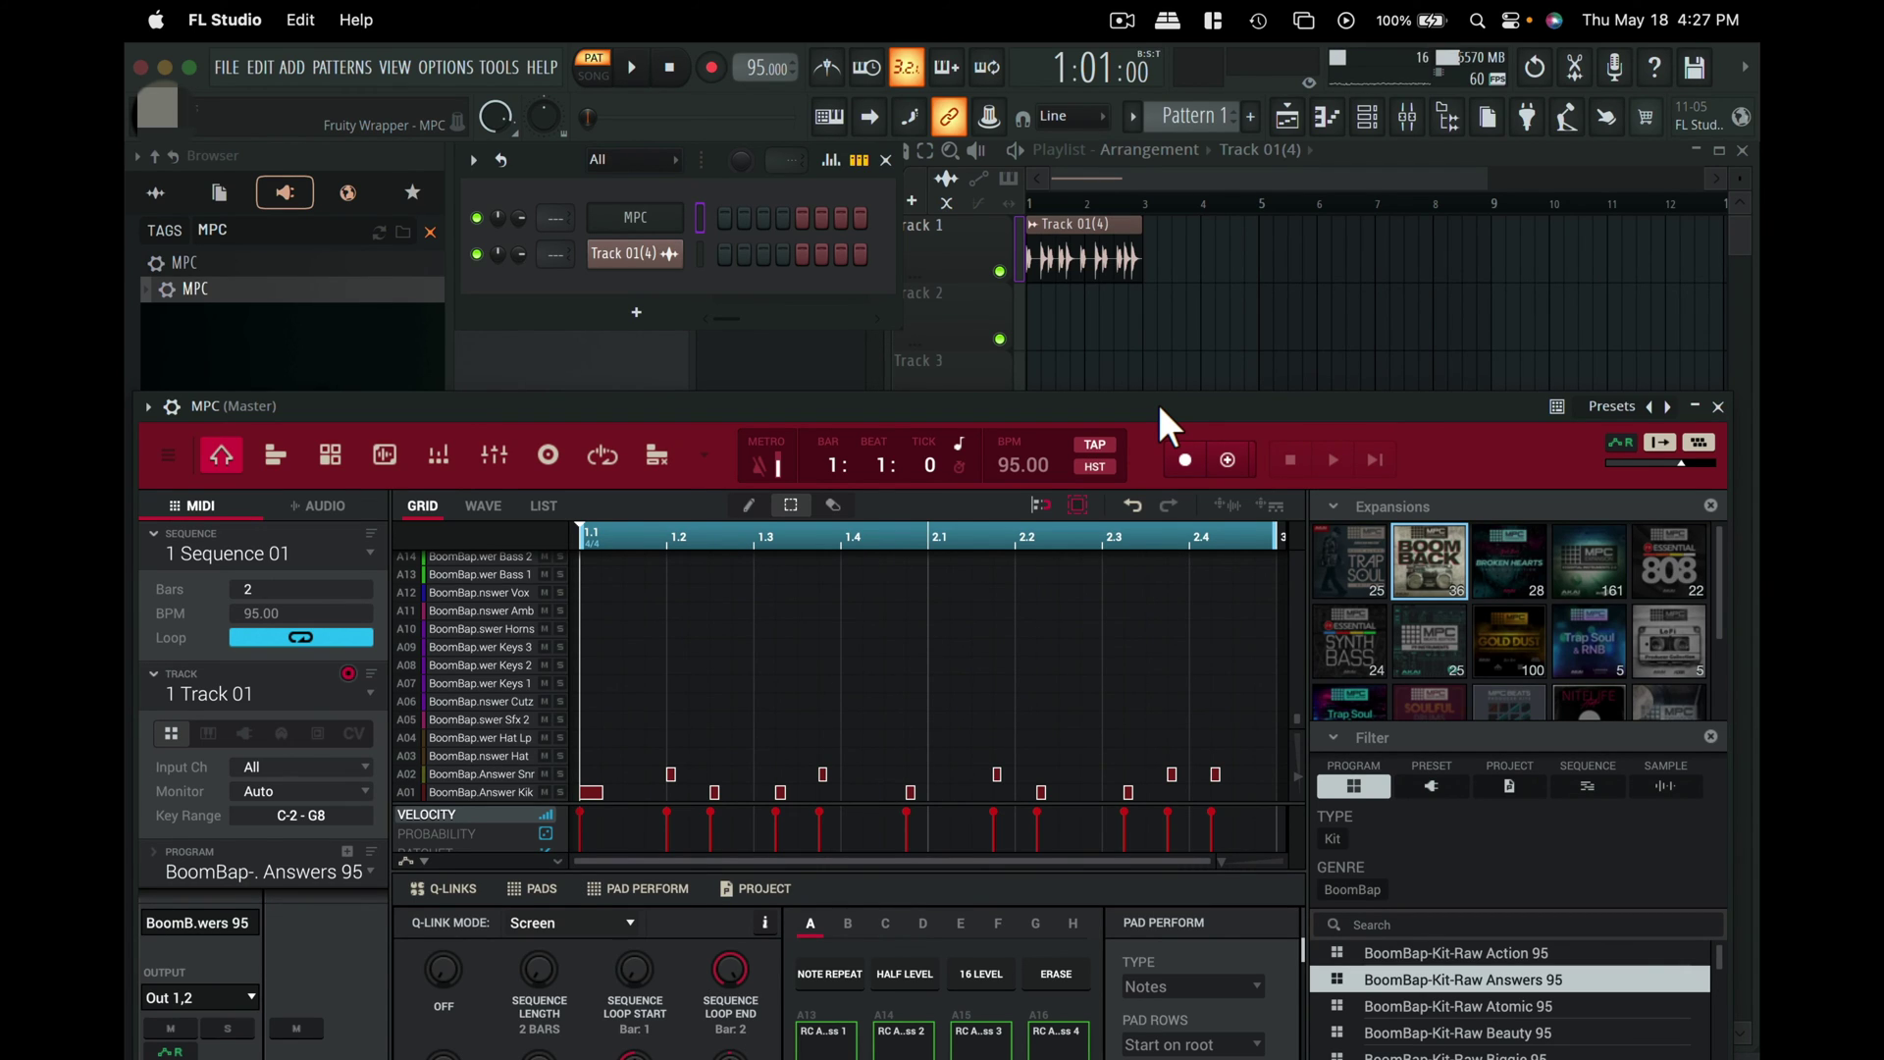
left_click_drag(1157, 403, 1182, 133)
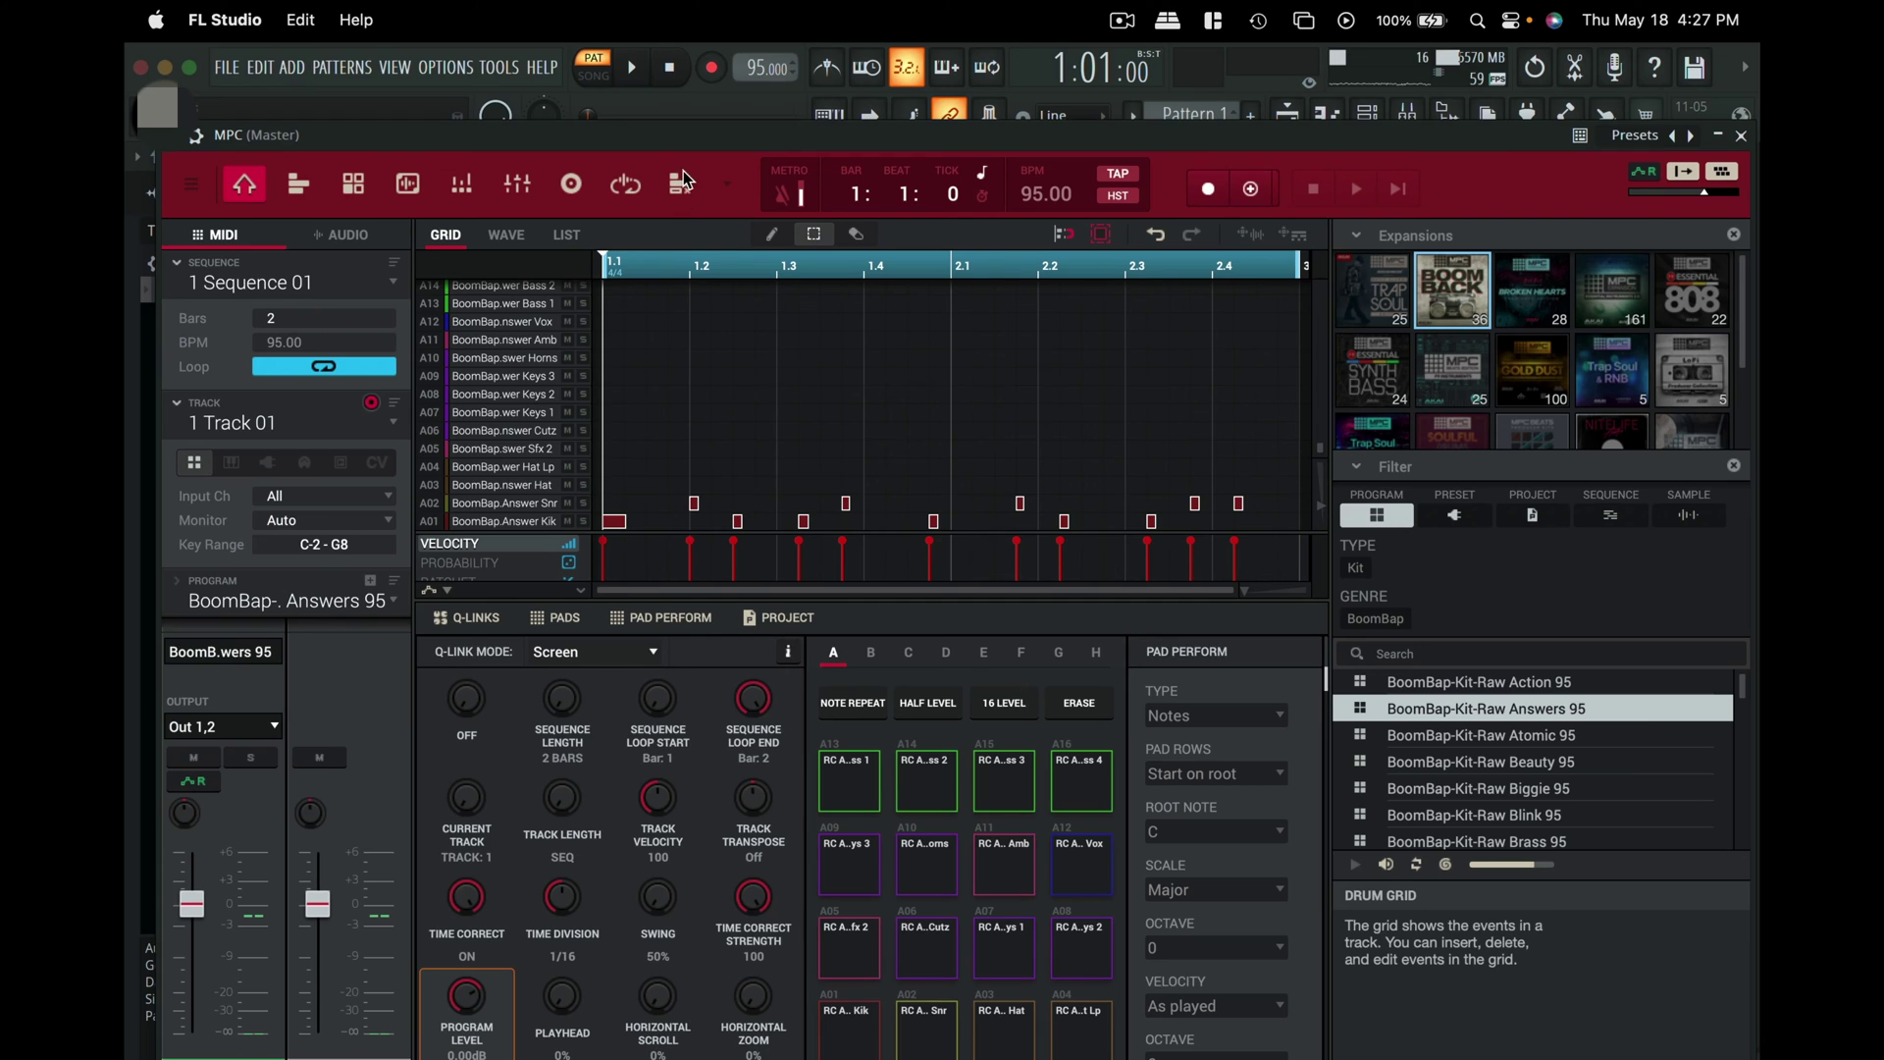
left_click_drag(763, 139, 732, 650)
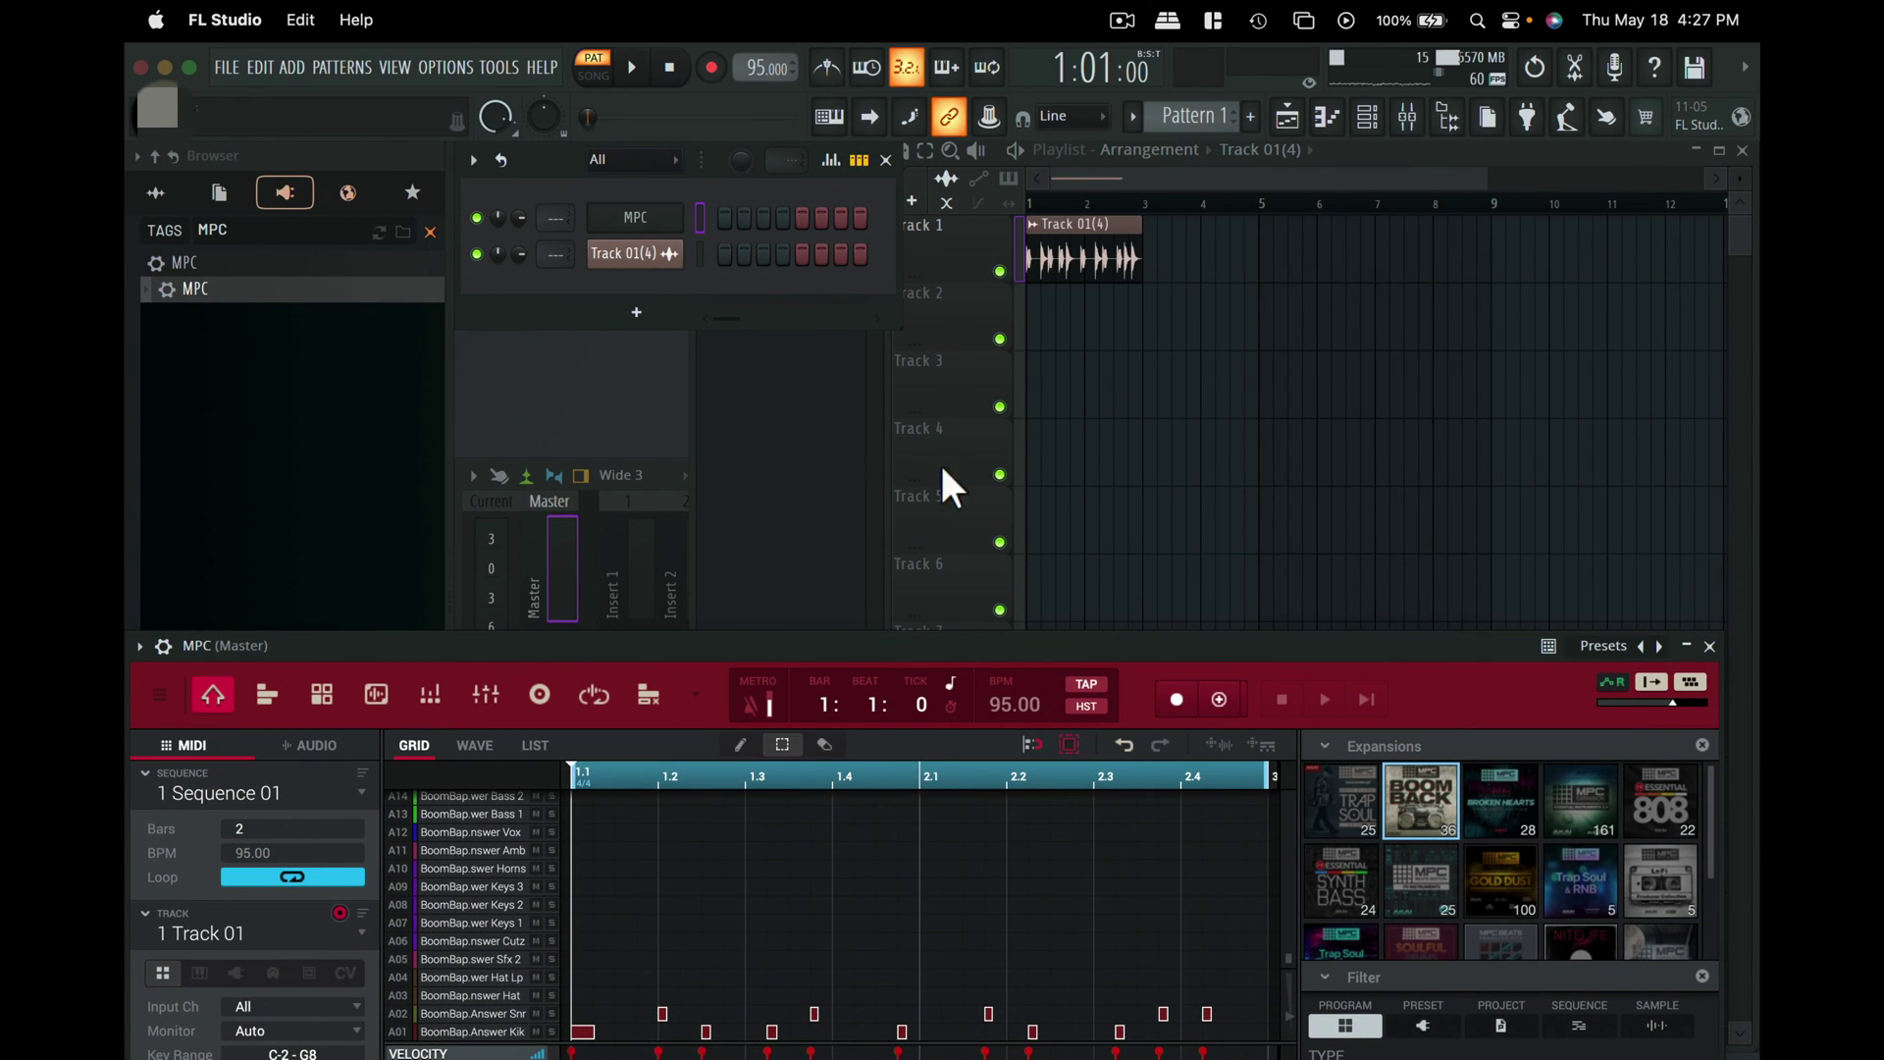
left_click_drag(1119, 652, 1126, 285)
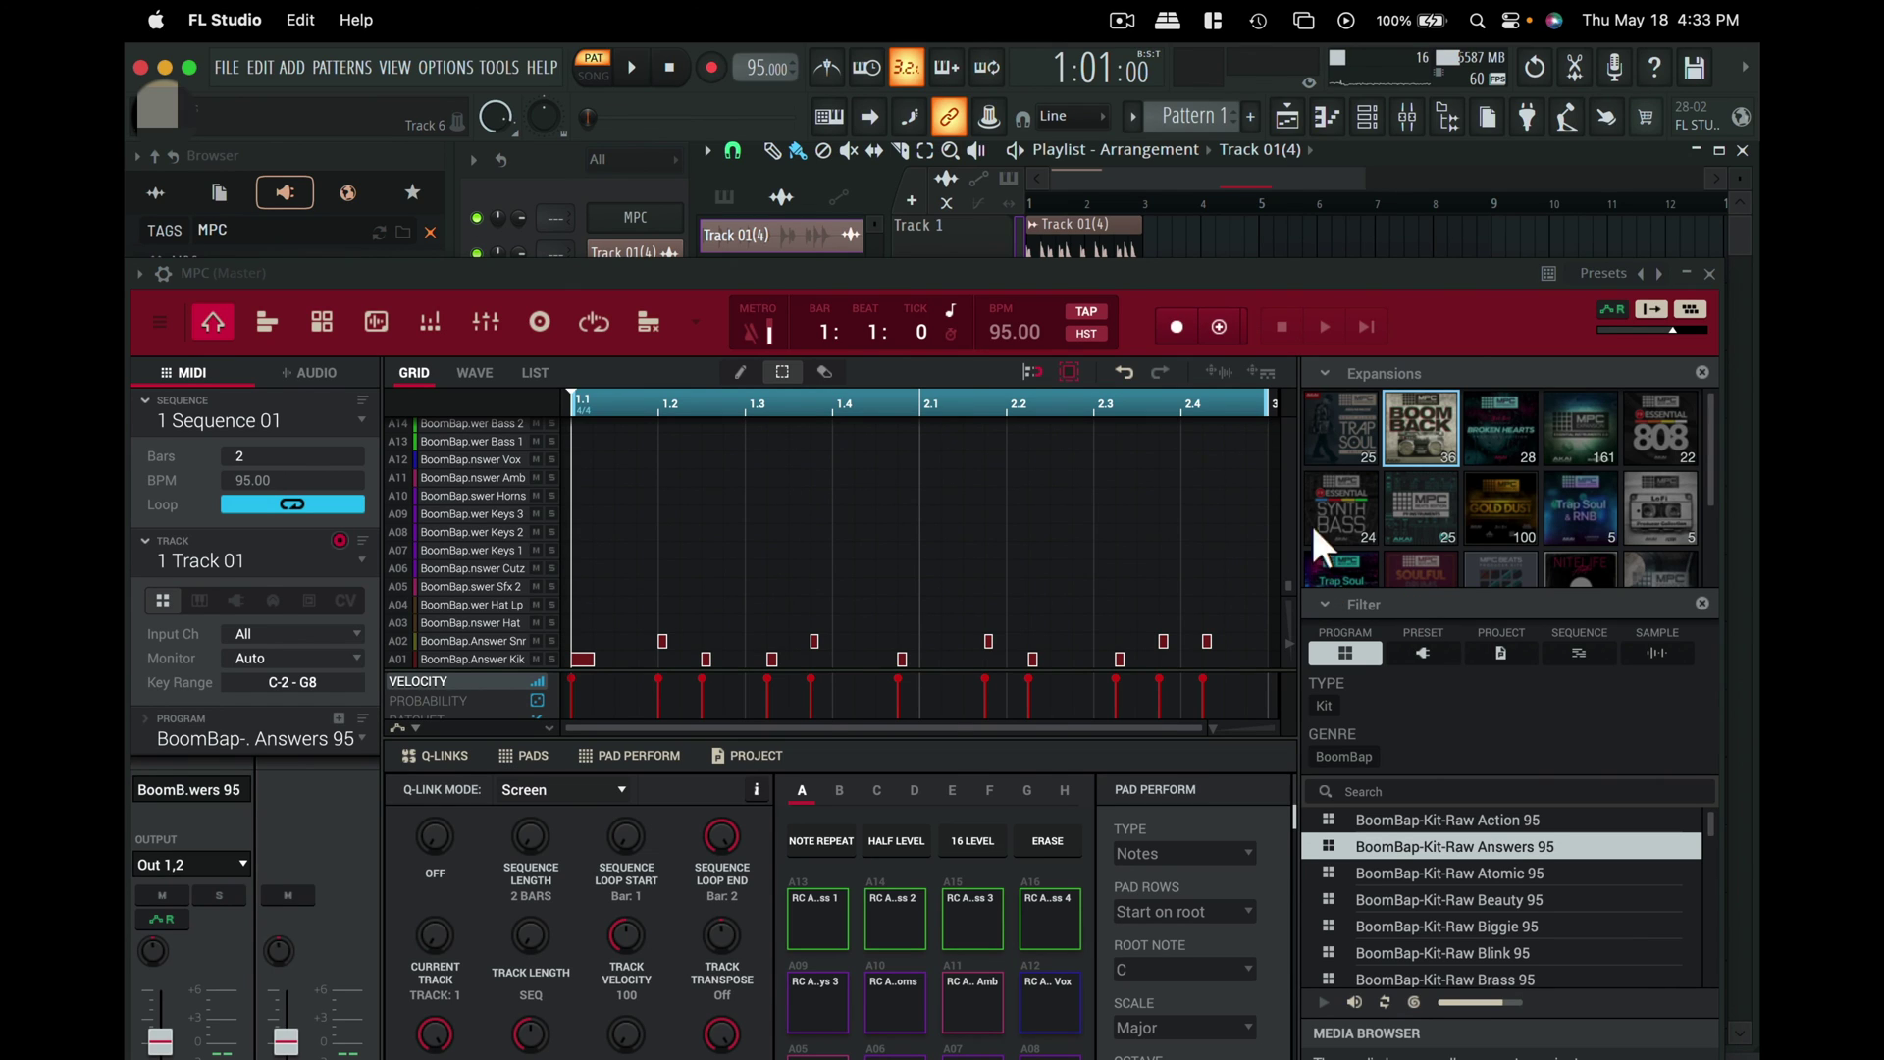
left_click_drag(775, 278, 820, 145)
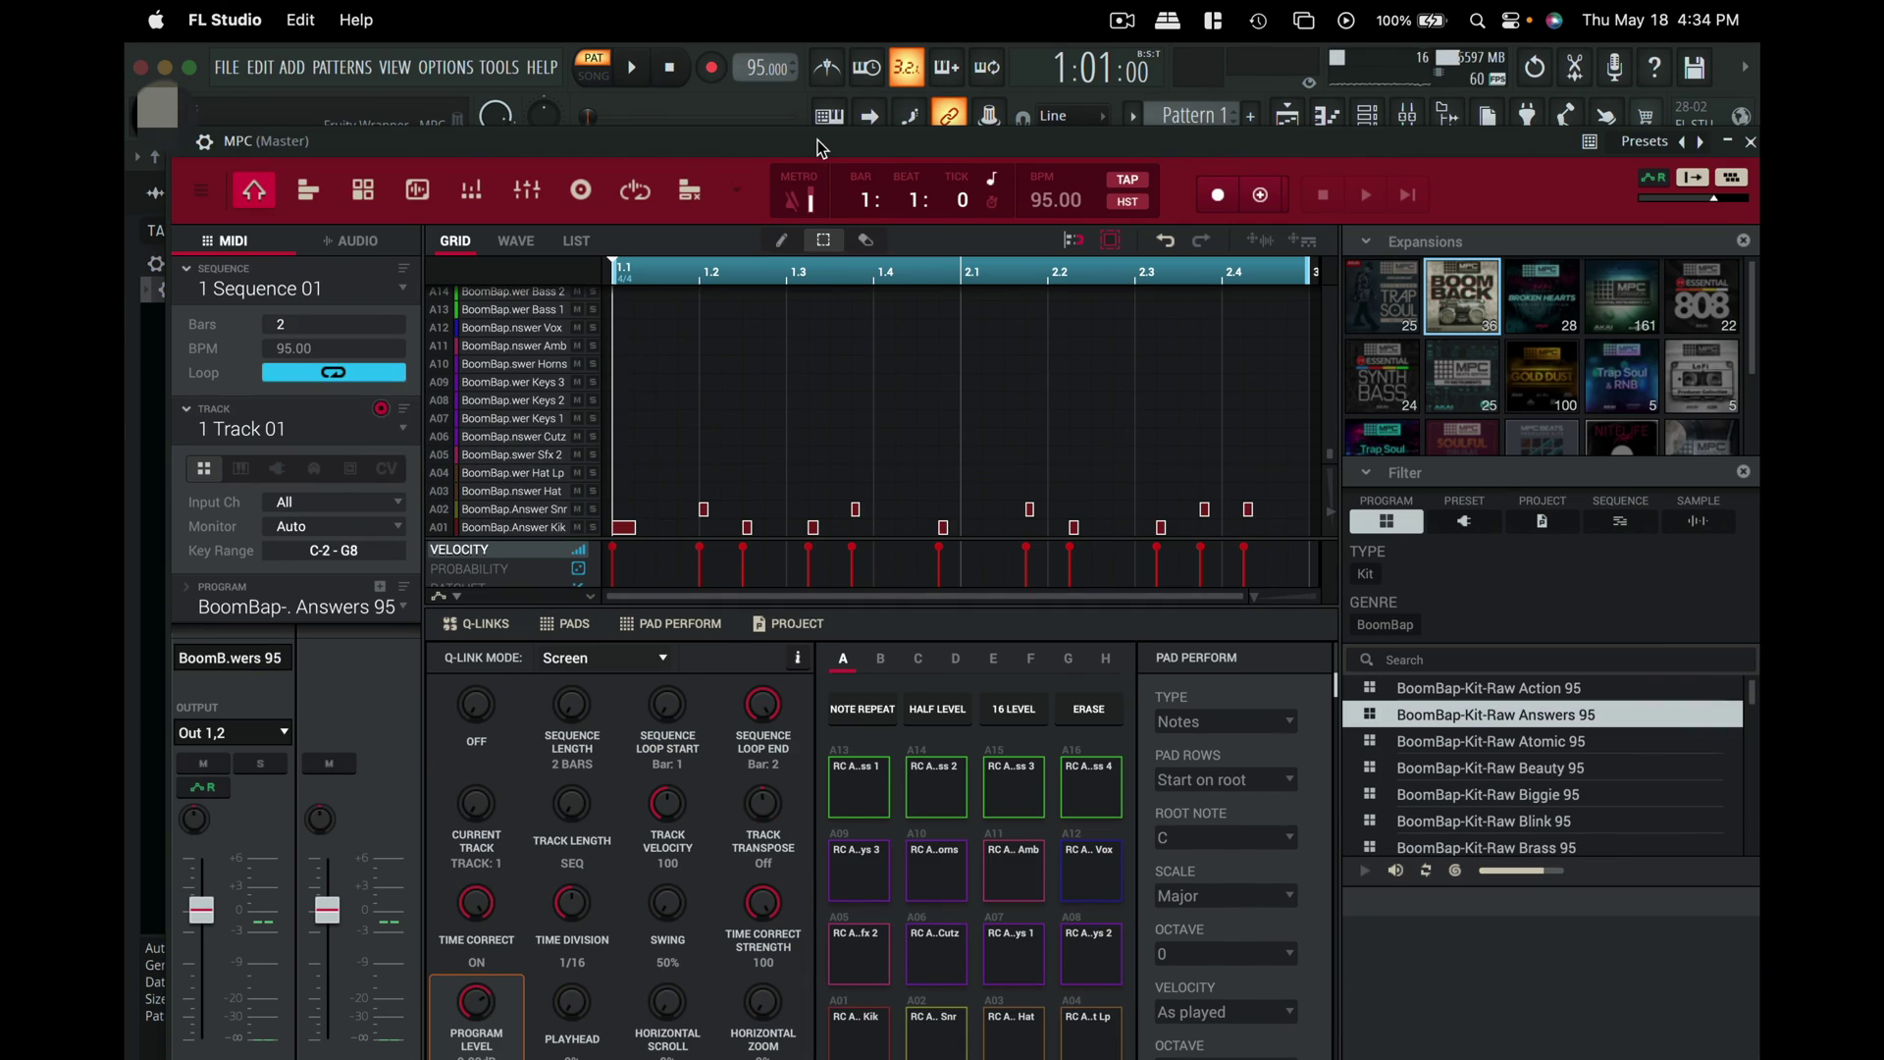